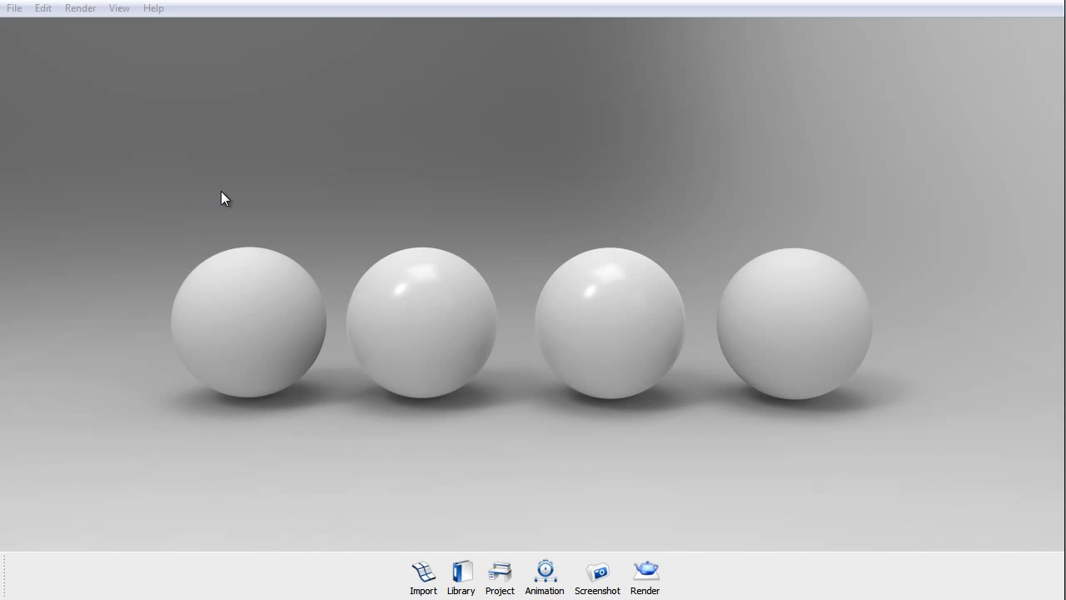
- Edit the leftmost sphere's material and change its type from Advanced to Plastic
double_click(268, 290)
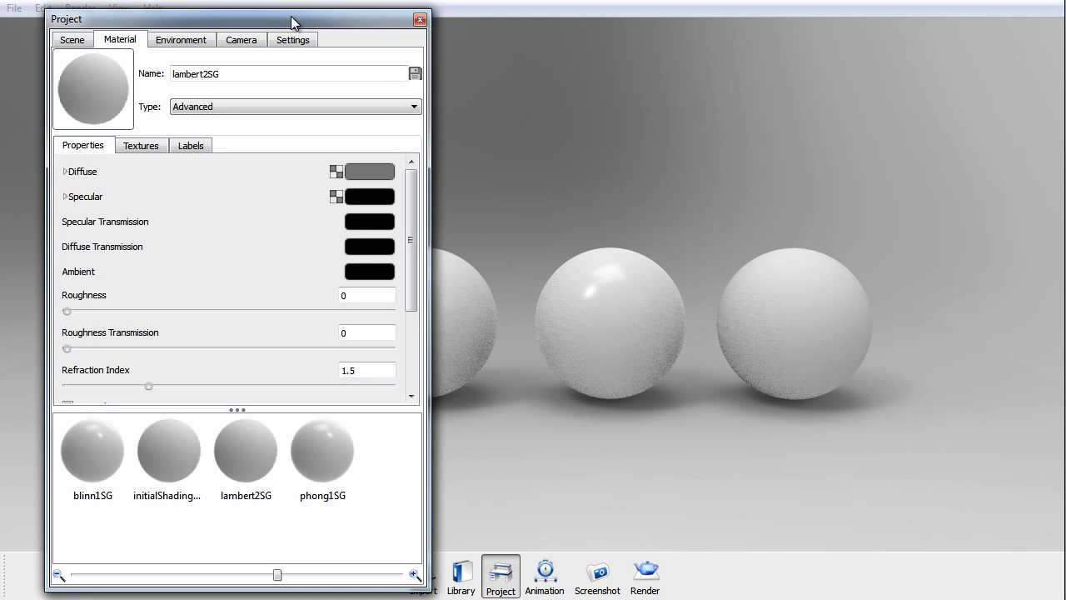
left_click_drag(291, 17, 922, 31)
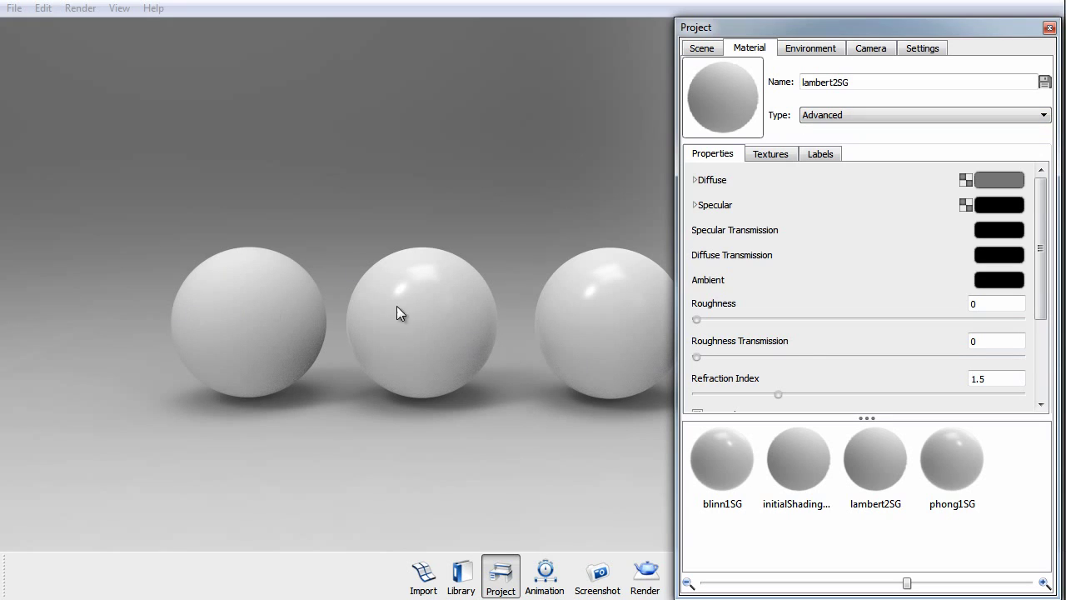
left_click(947, 116)
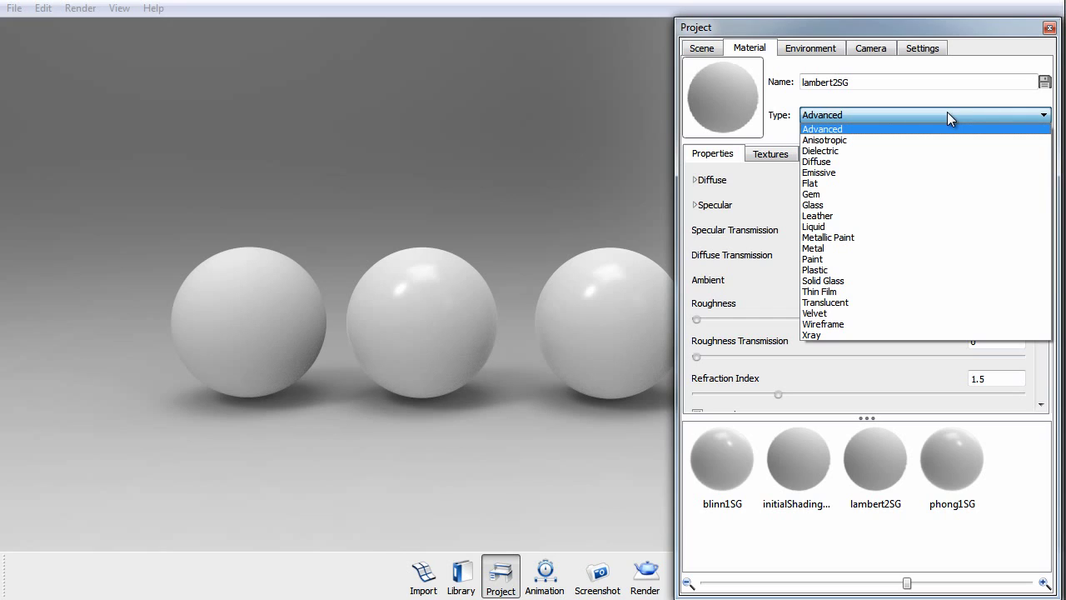
left_click(933, 25)
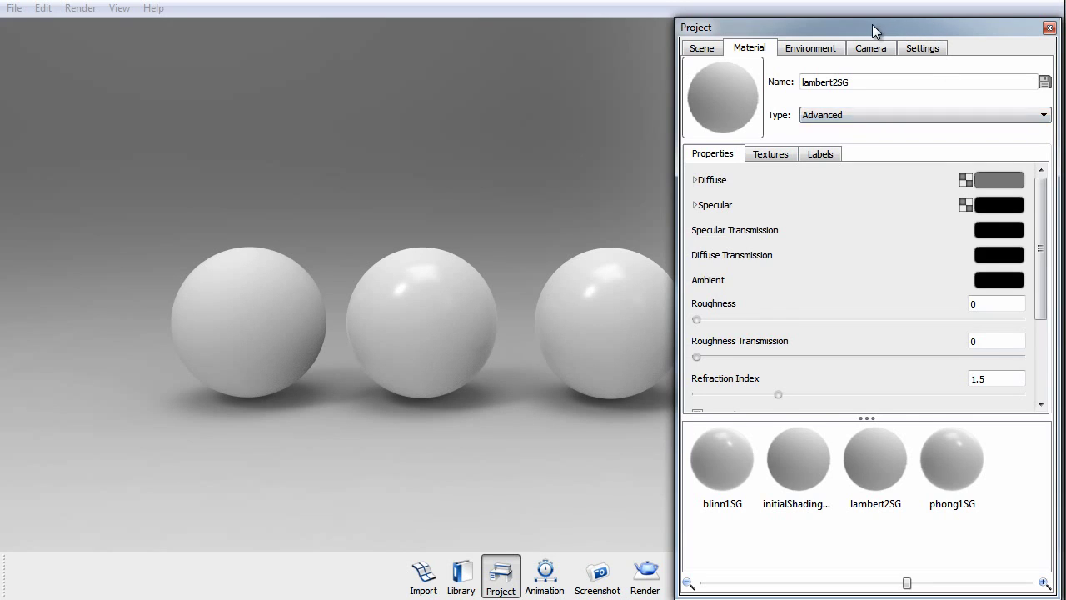
left_click_drag(872, 24, 788, 12)
left_click(835, 108)
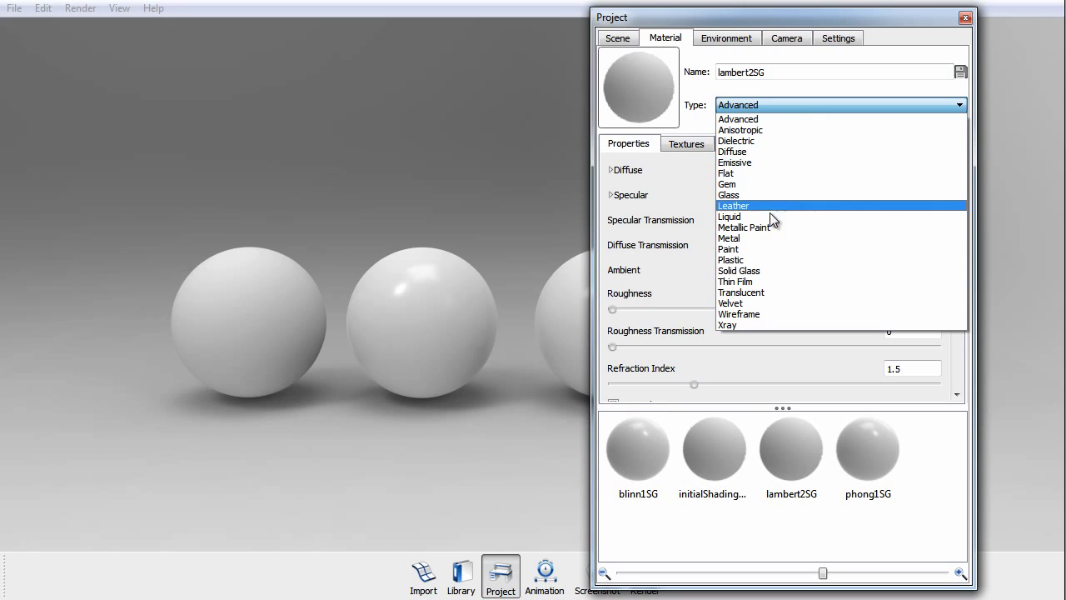
left_click(753, 260)
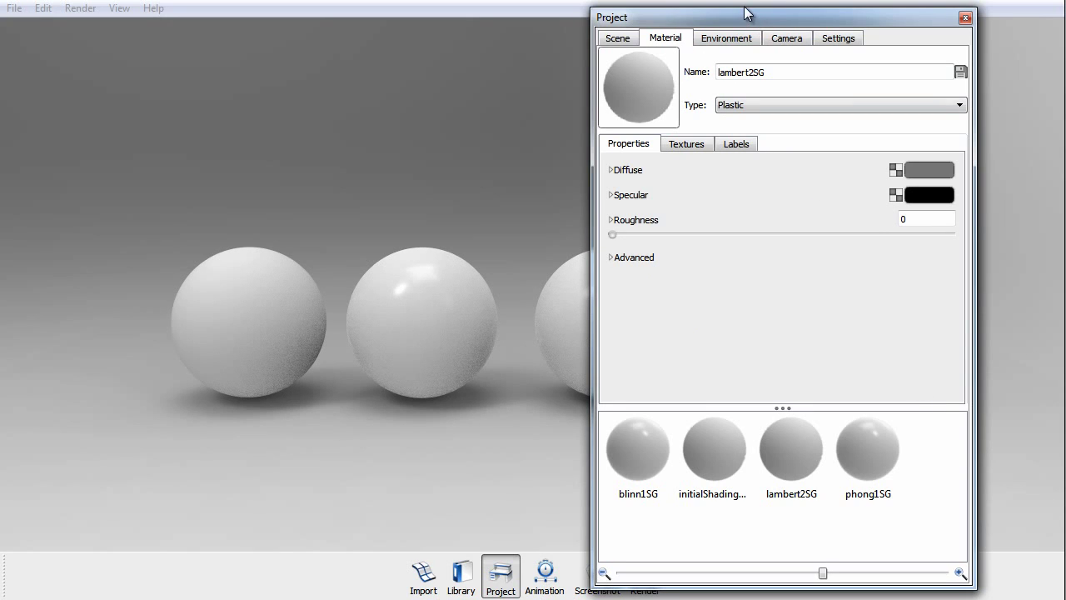
- Set the leftmost sphere's diffuse colour to a muted dark red with RGB 128, 63, 63
left_click_drag(745, 8, 801, 70)
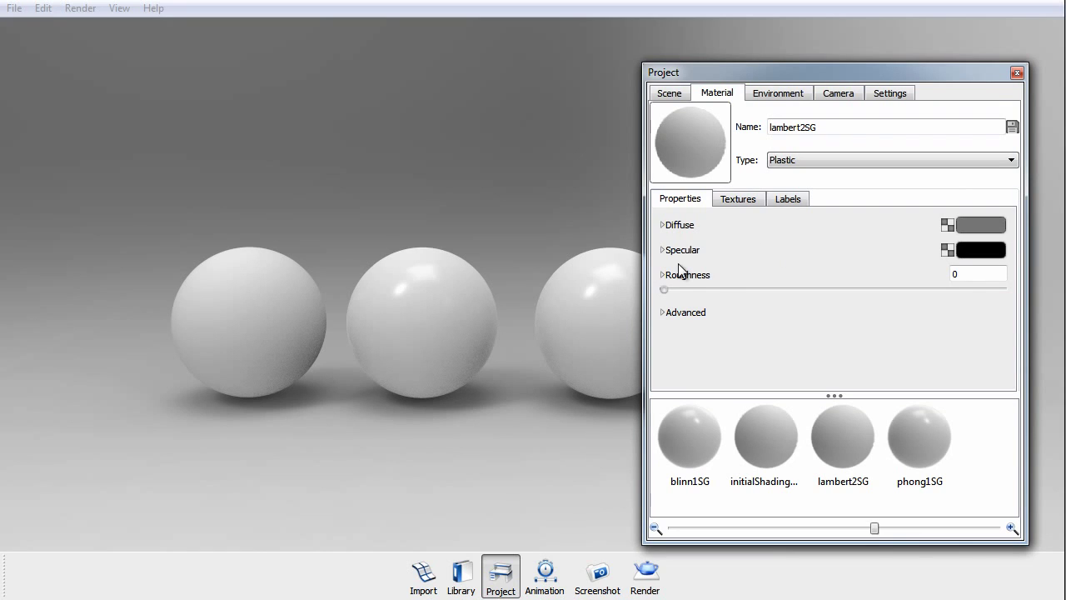
left_click(664, 313)
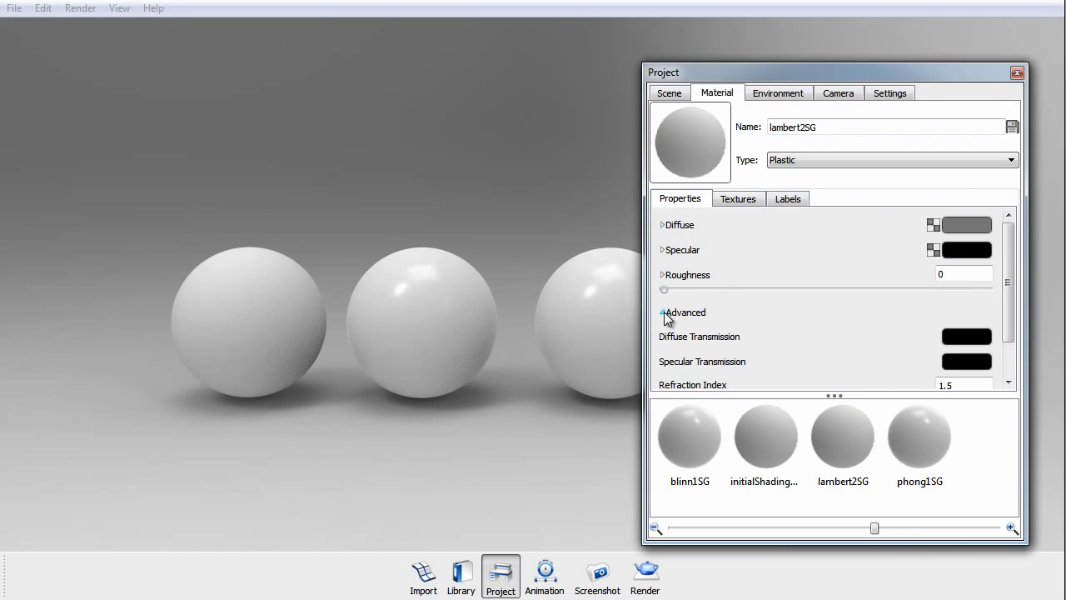
left_click(664, 314)
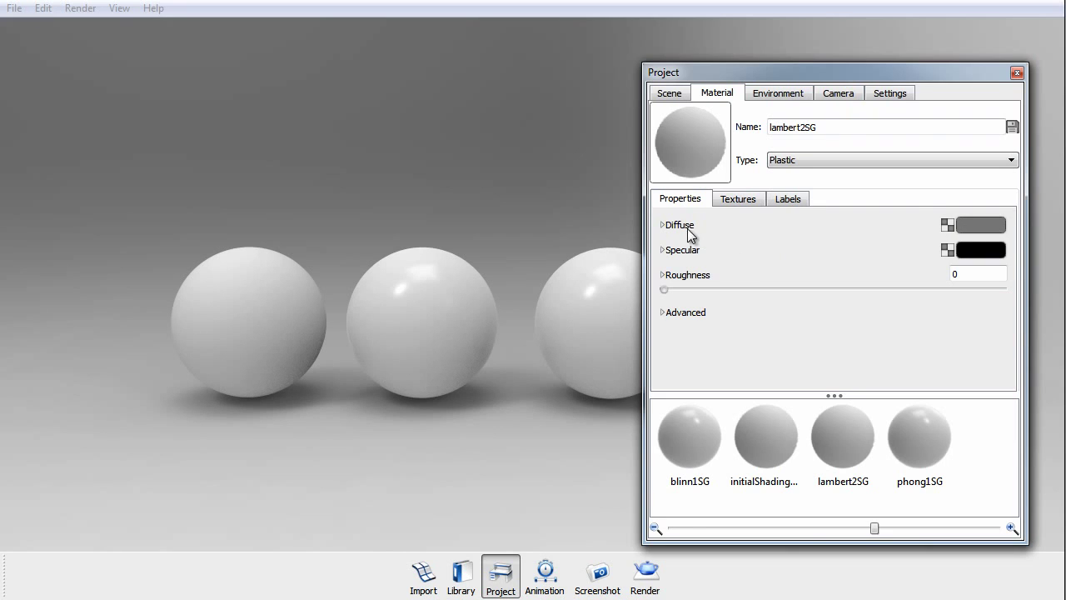
left_click(979, 221)
left_click(997, 237)
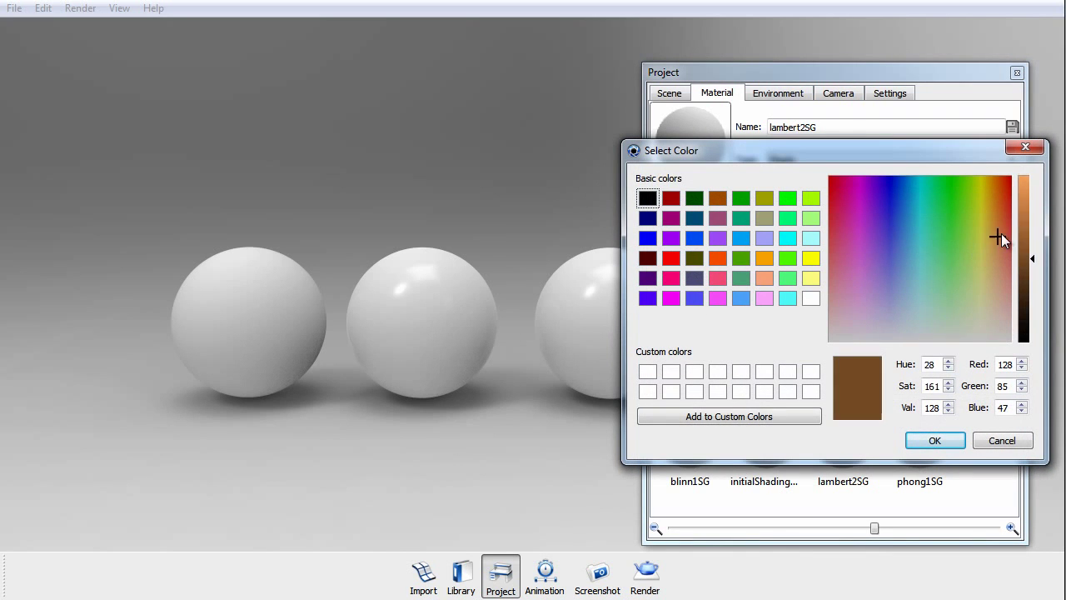
left_click_drag(1001, 237, 1016, 260)
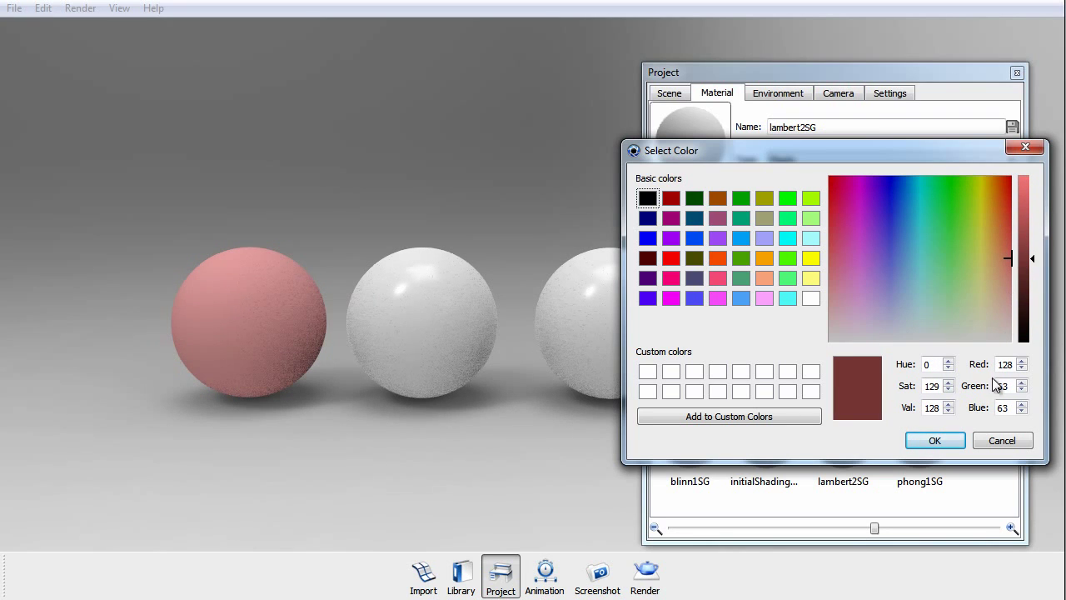
left_click(950, 442)
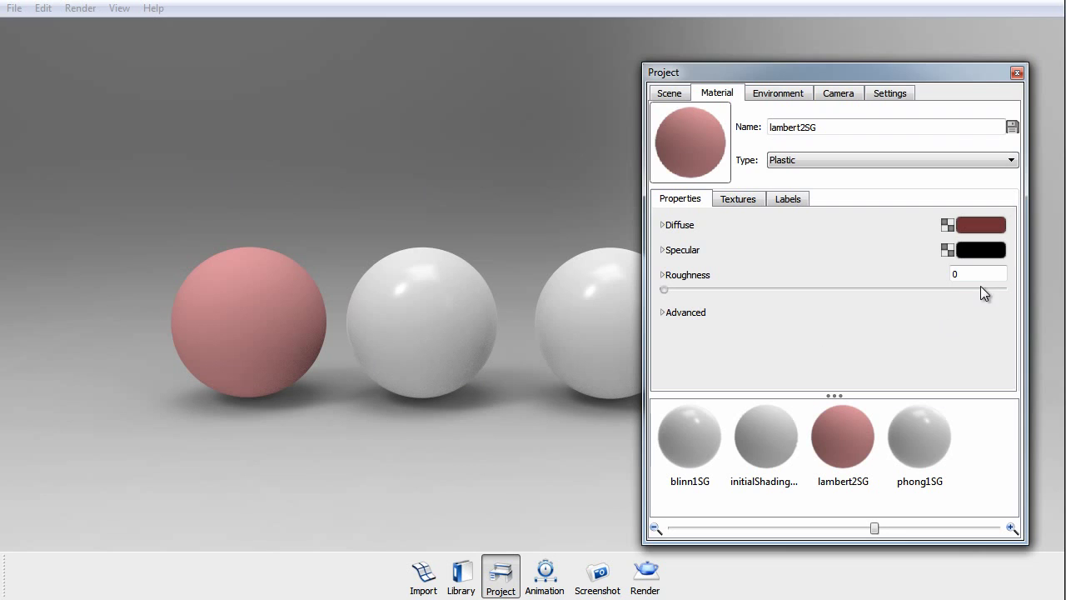
- Set the red sphere's specular colour to pure white, RGB 255, 255, 255, comparing it with black along the way
left_click(981, 250)
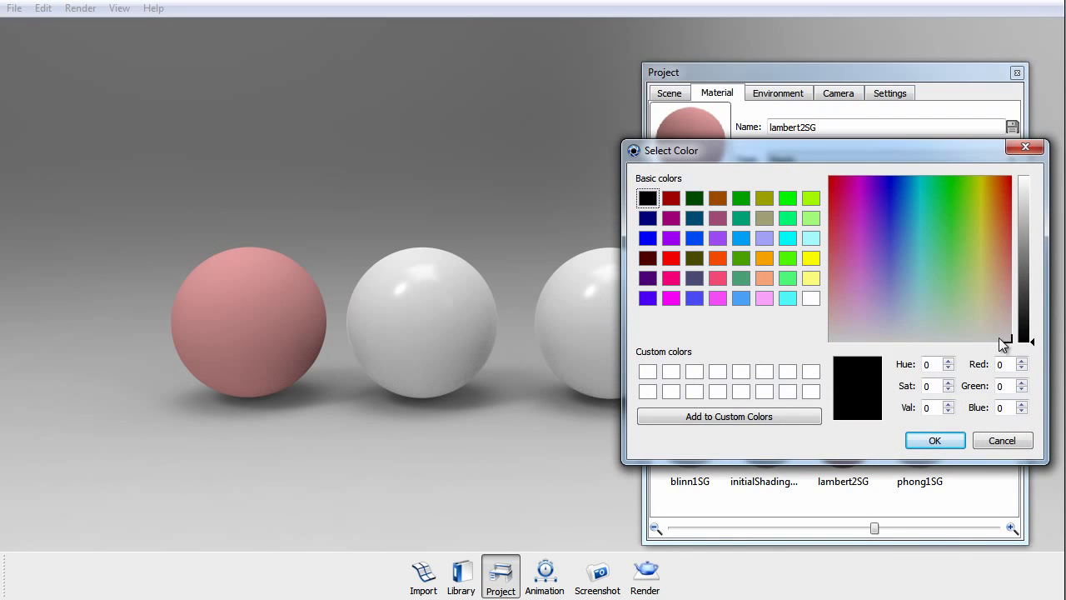
left_click_drag(1032, 343, 1014, 173)
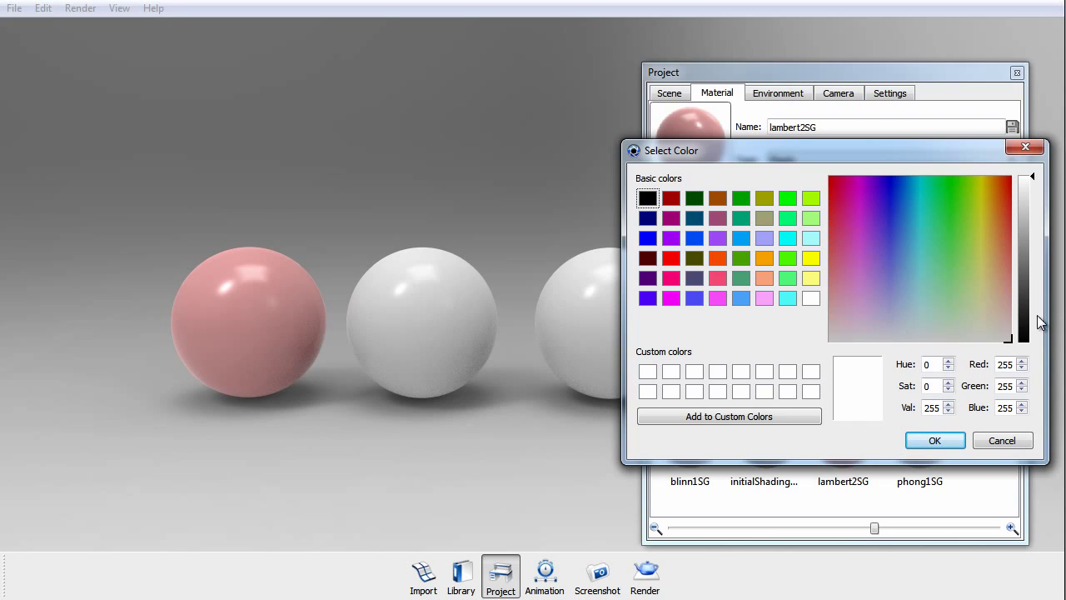
left_click(1026, 340)
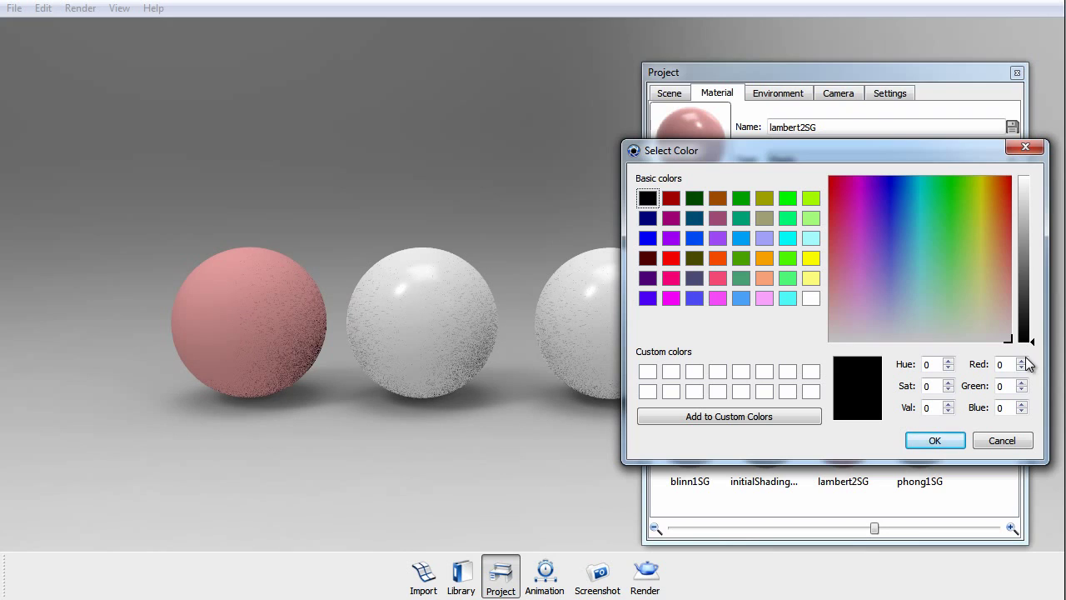
left_click_drag(1030, 359, 1005, 144)
left_click_drag(990, 219, 1030, 357)
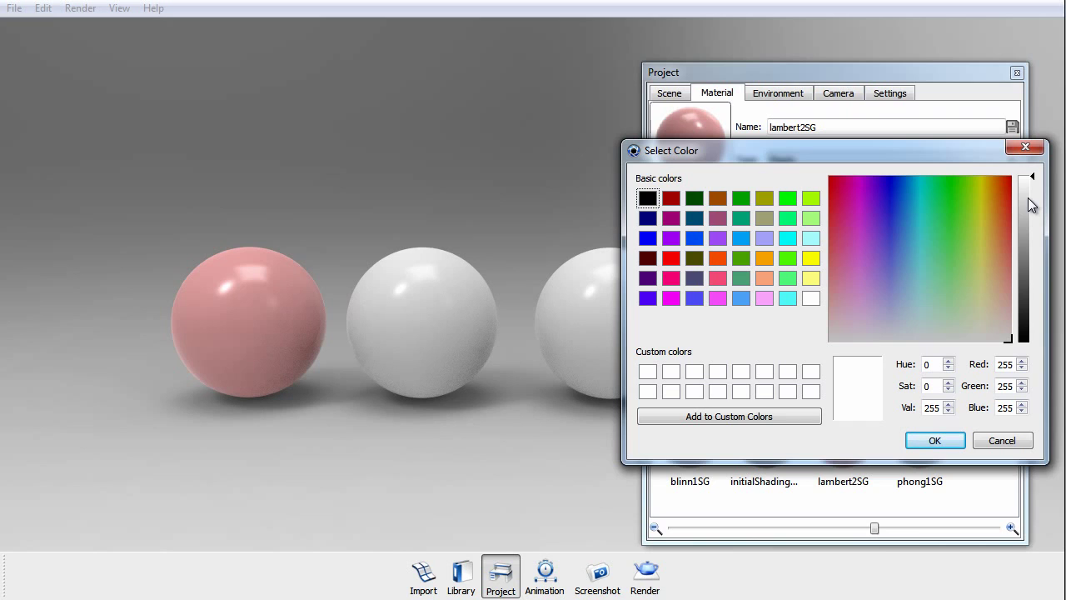
left_click_drag(1031, 206, 1041, 183)
left_click(919, 441)
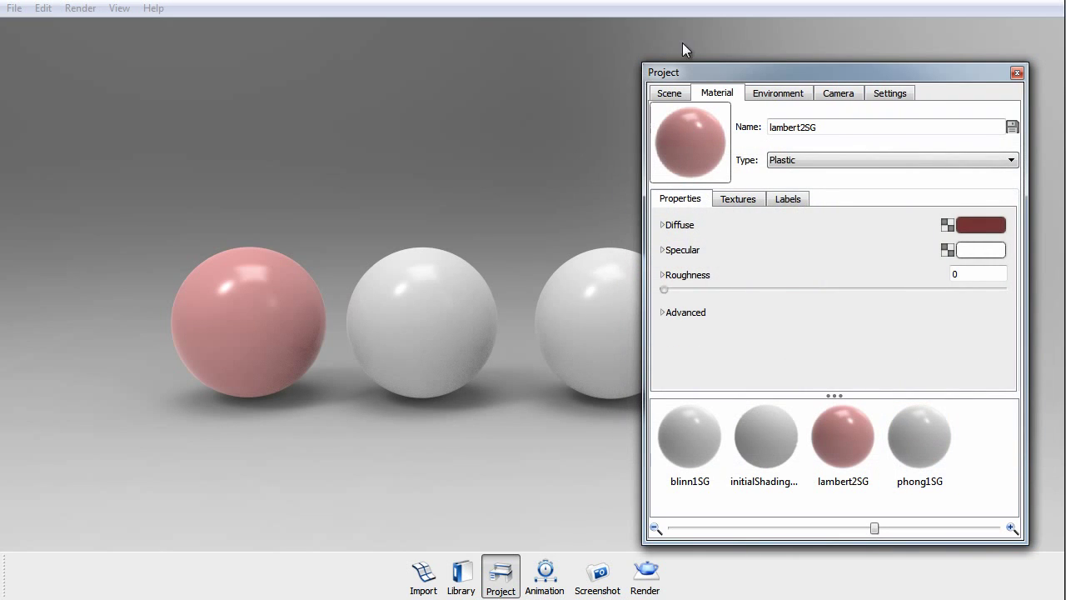
- Try a roughness of 0.109 on the red plastic and reset it to 0
left_click_drag(812, 72, 750, 54)
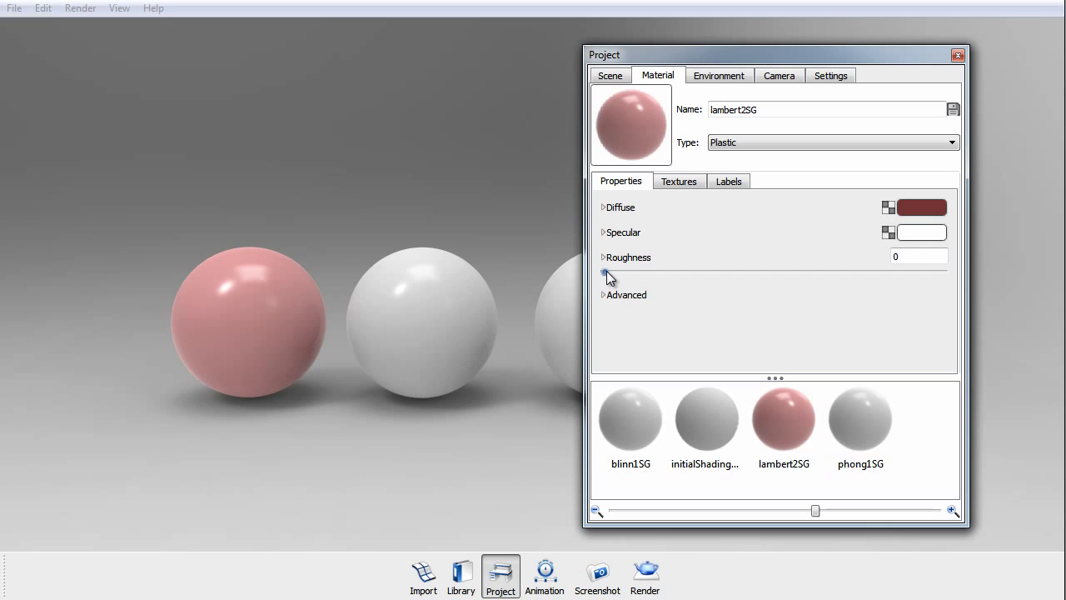
left_click_drag(607, 273, 680, 272)
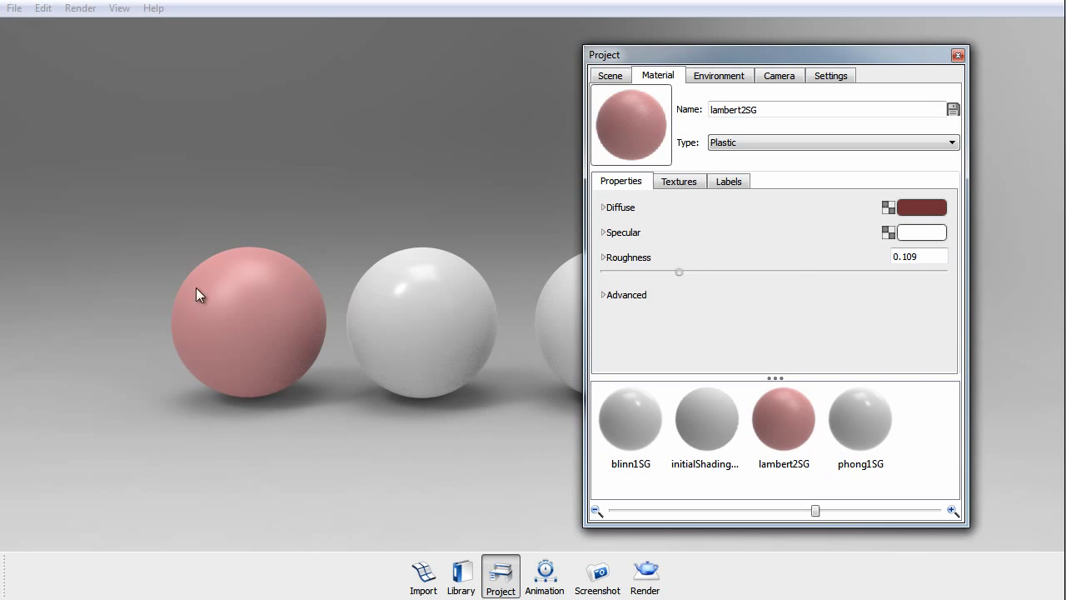
left_click_drag(673, 272, 594, 265)
- Apply the Overhead Array 2k environment from the library to the scene and close the library
left_click(462, 573)
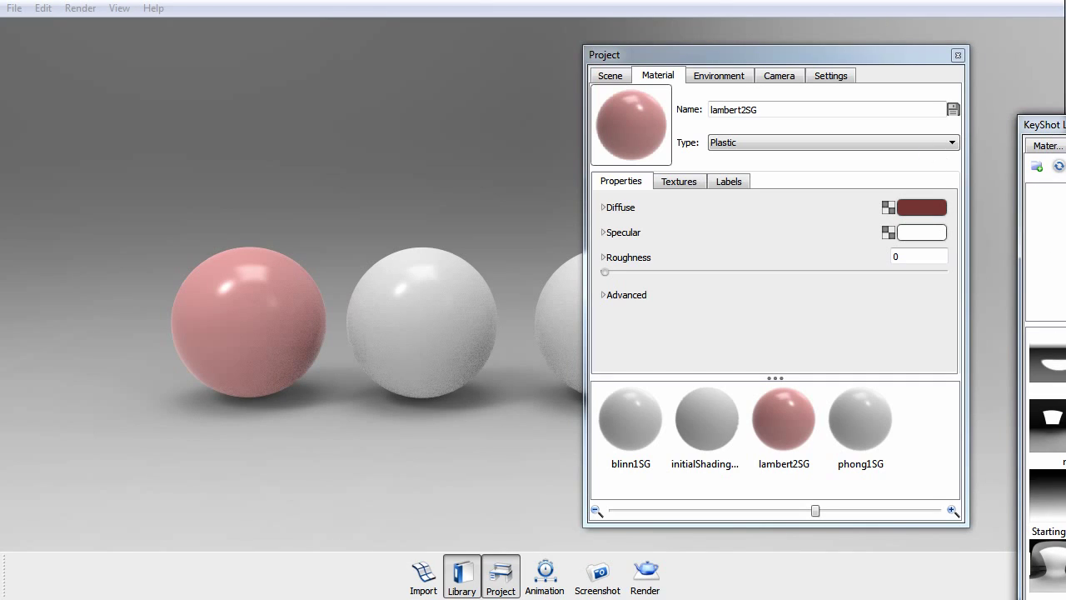
left_click_drag(1065, 125, 857, 31)
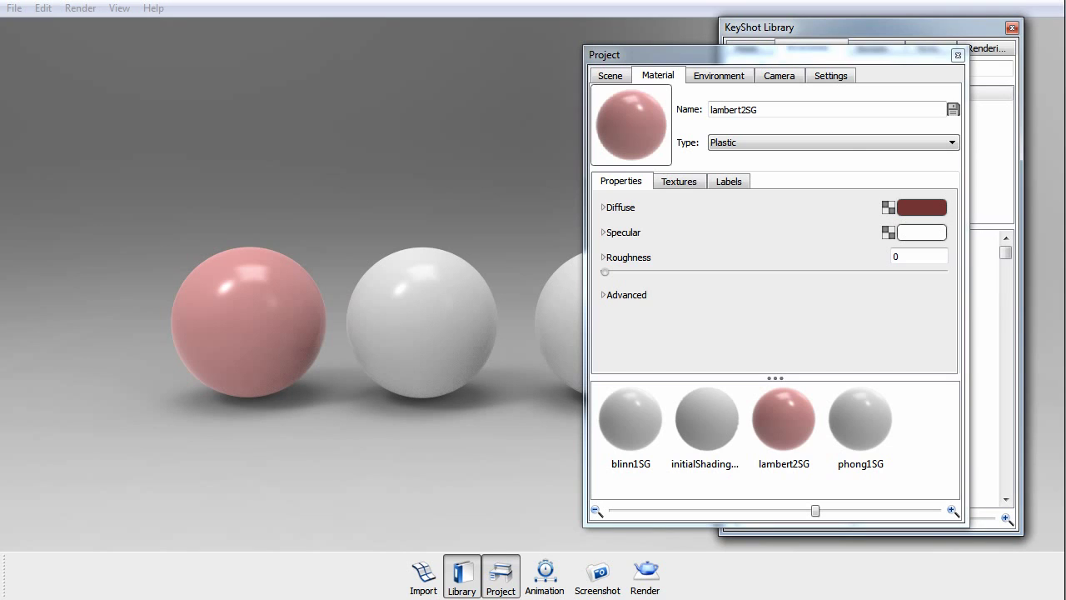
left_click(955, 52)
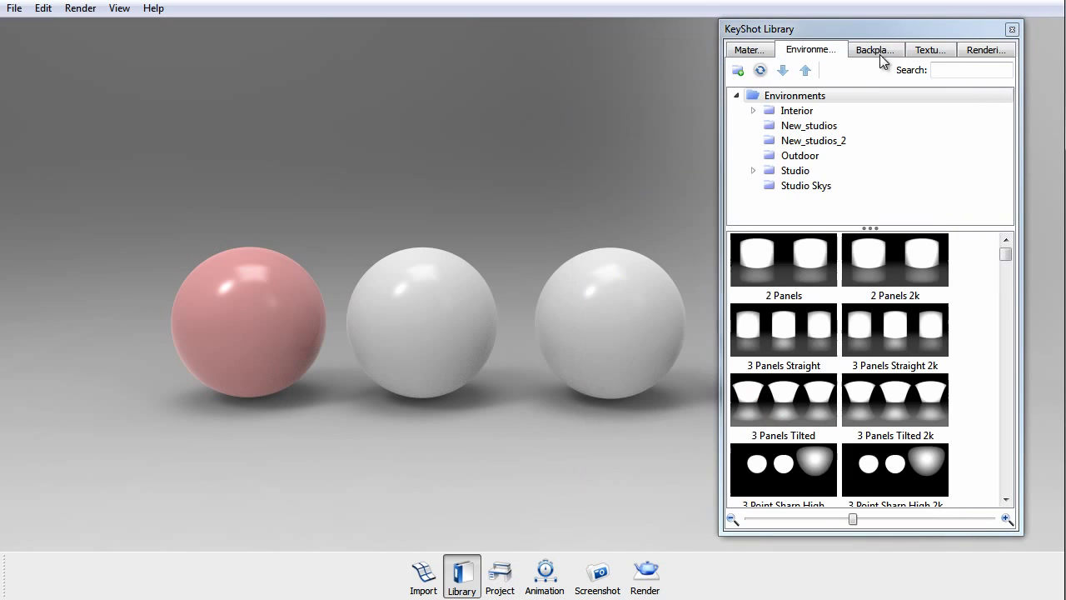
scroll(966, 295, "down", 6)
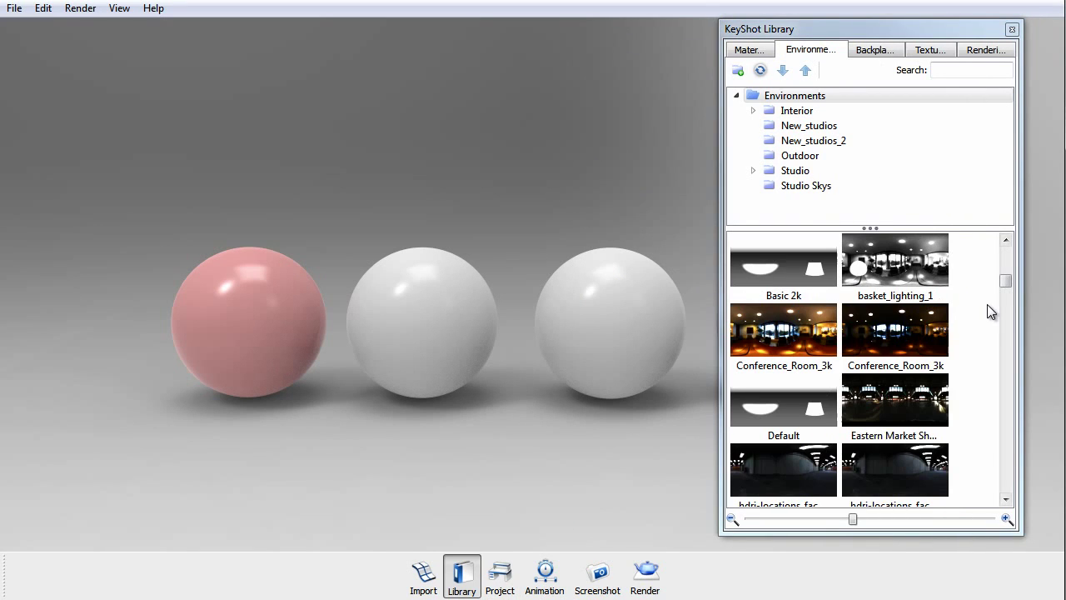
left_click_drag(1006, 280, 1013, 370)
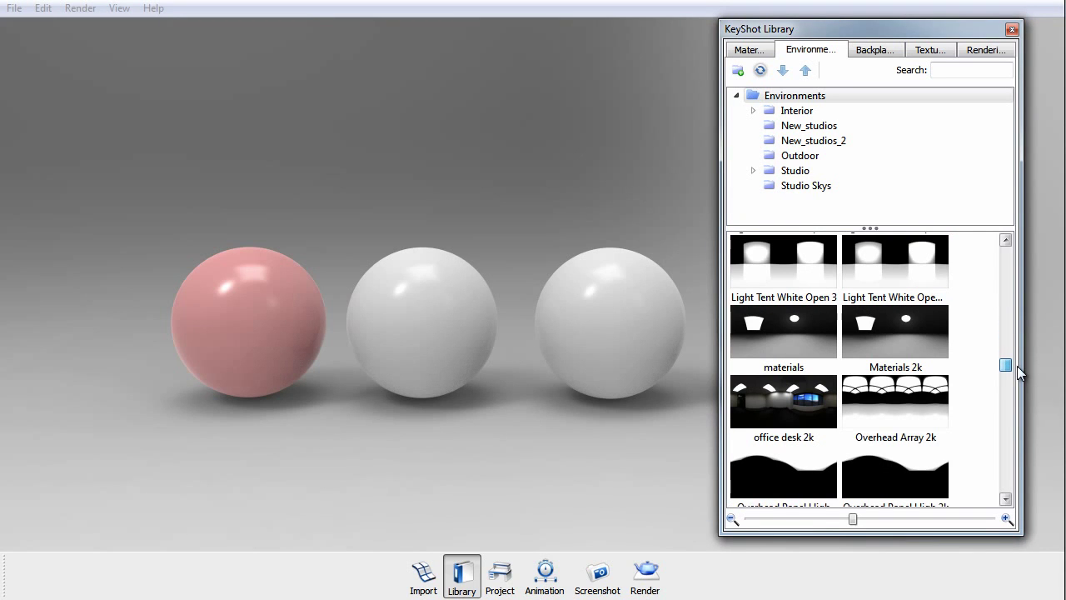
left_click_drag(943, 385, 307, 259)
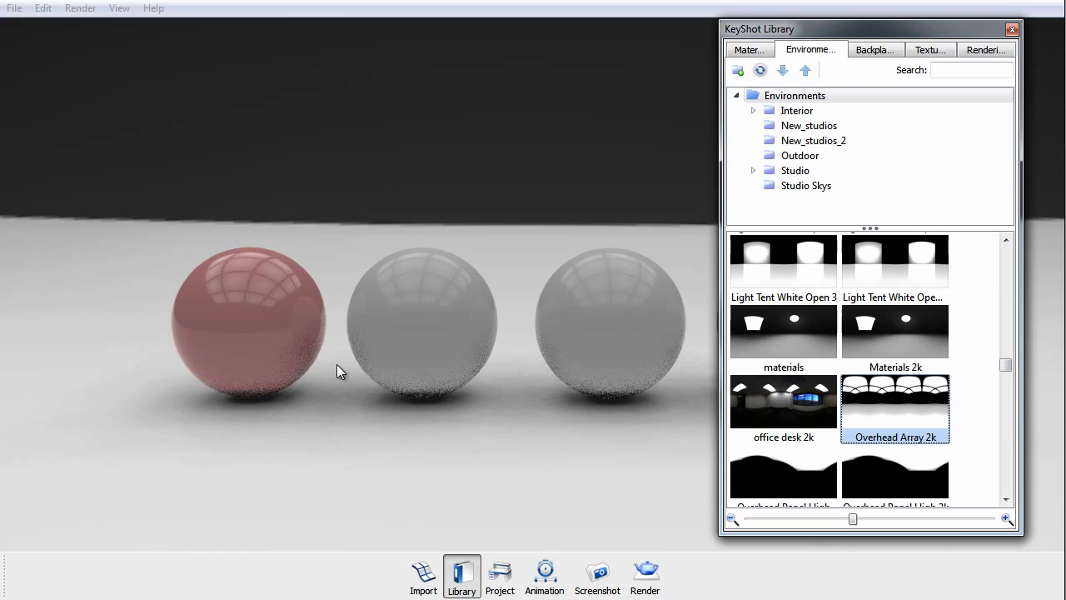
left_click(1011, 29)
- Set the red sphere's diffuse transmission colour to orange with RGB 217, 123, 16 in its advanced material properties
double_click(256, 267)
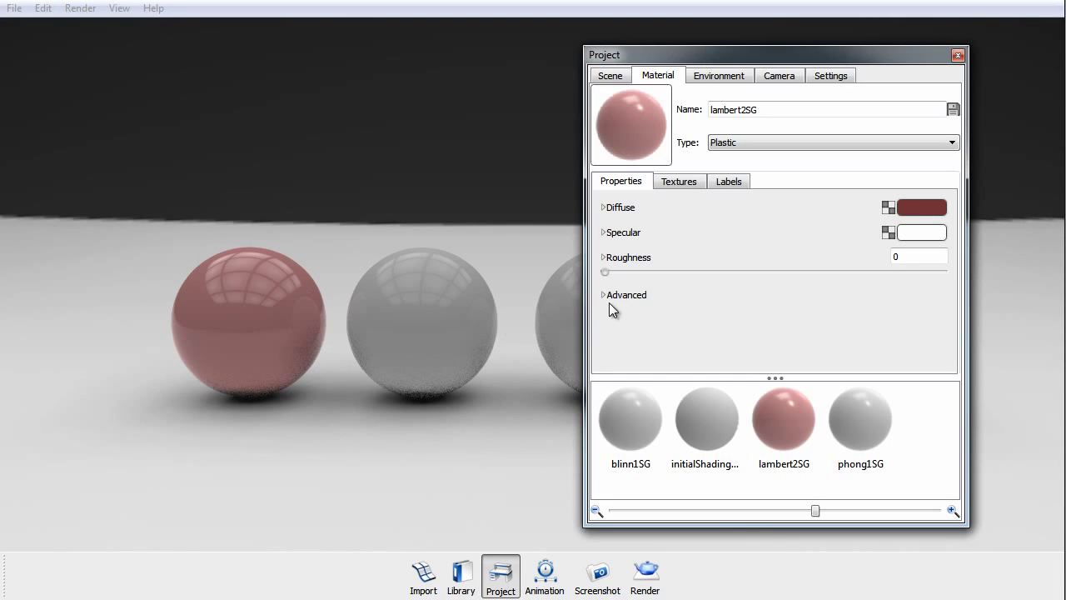
mouse_move(605, 276)
left_mouse_down()
mouse_move(652, 274)
mouse_move(602, 274)
left_mouse_up()
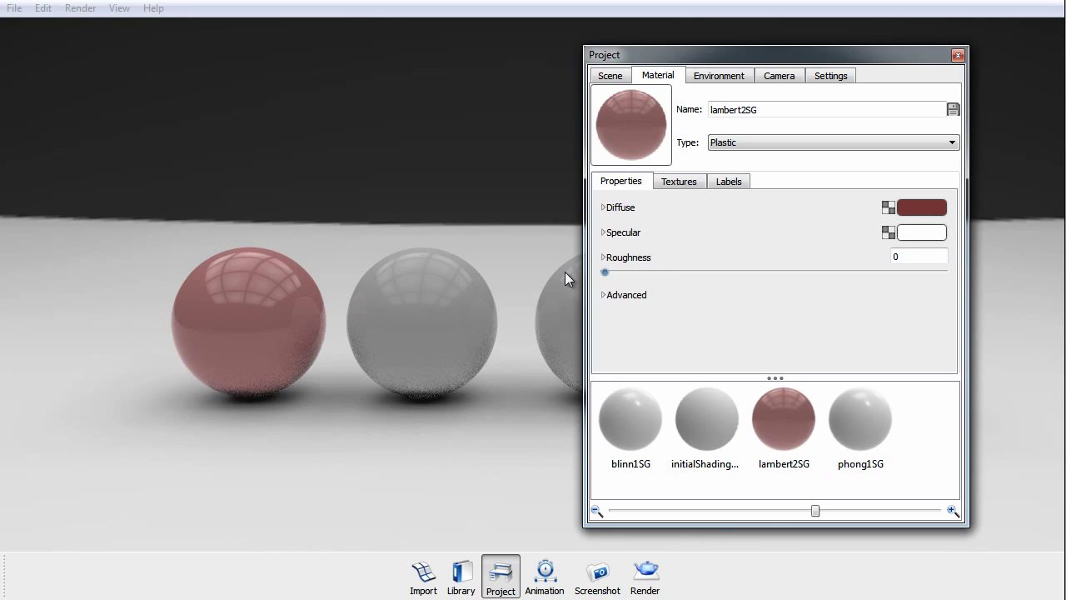
left_click_drag(686, 376, 680, 436)
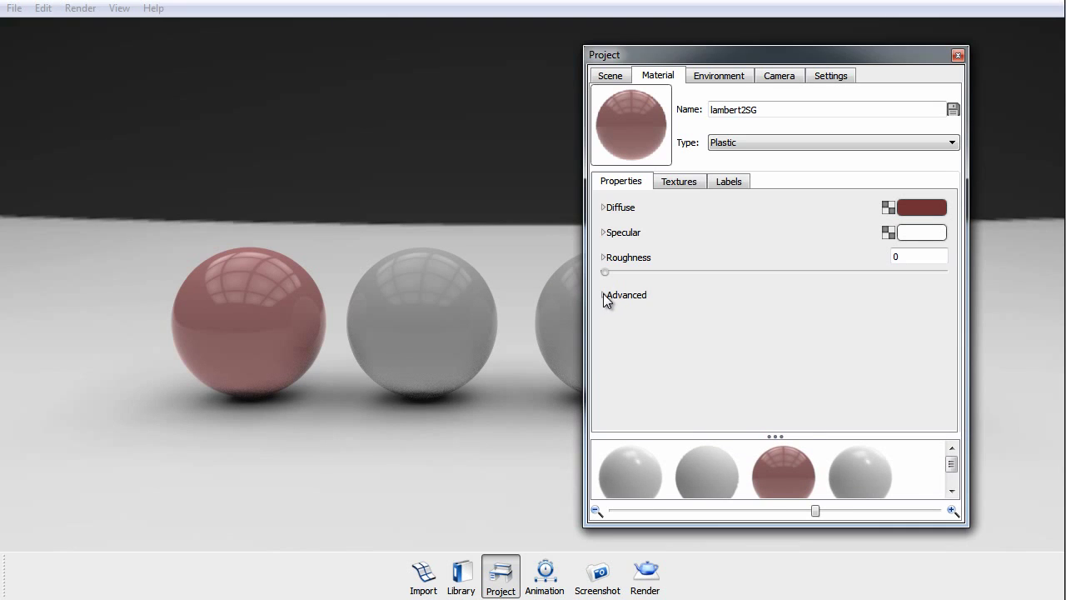
left_click(604, 295)
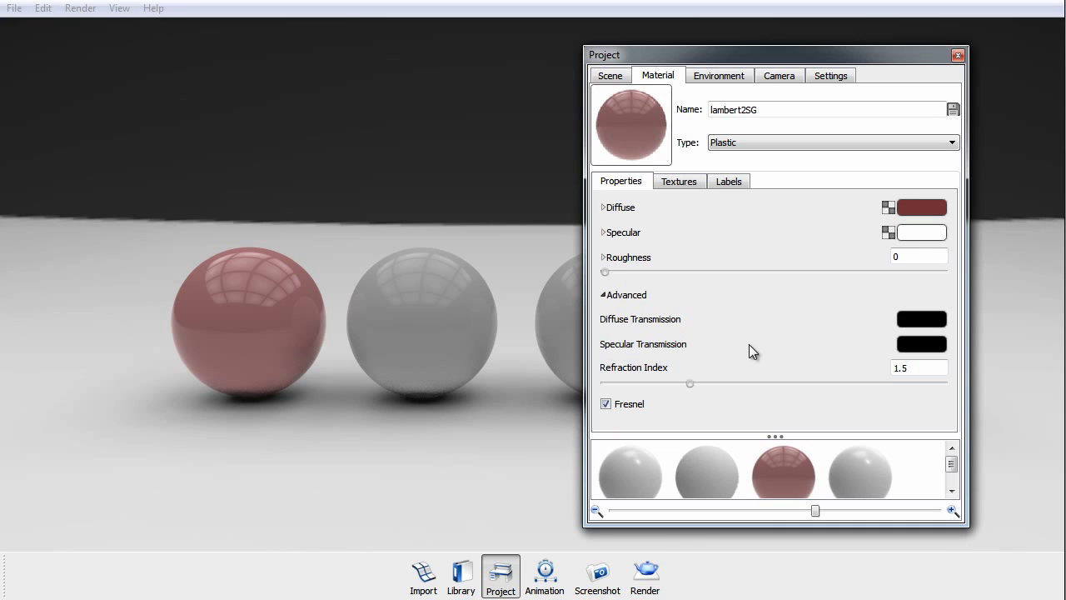
left_click(925, 319)
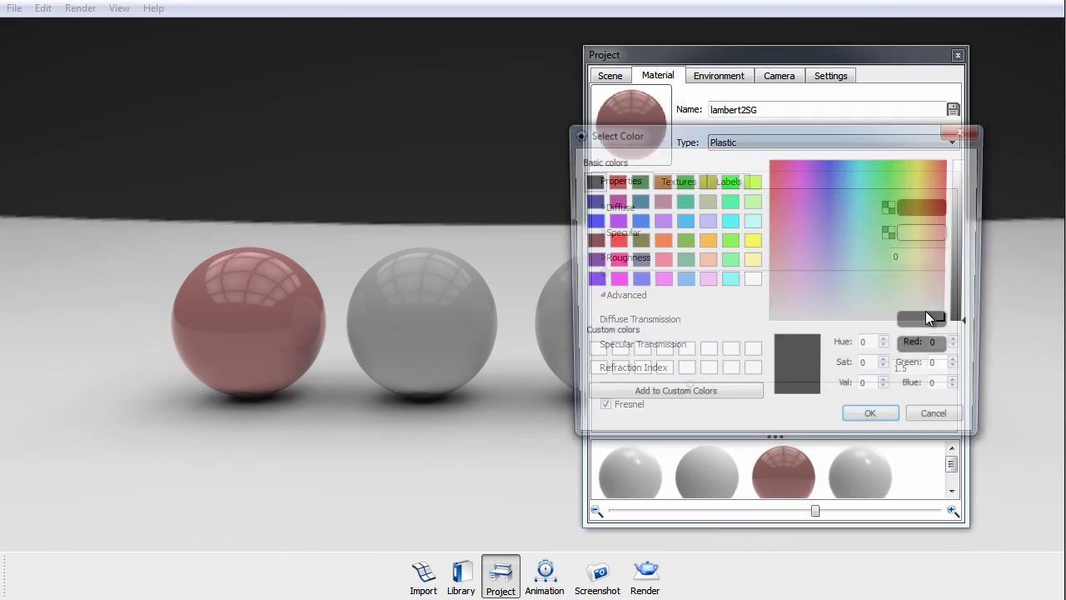
left_click_drag(975, 331, 935, 173)
left_click(938, 184)
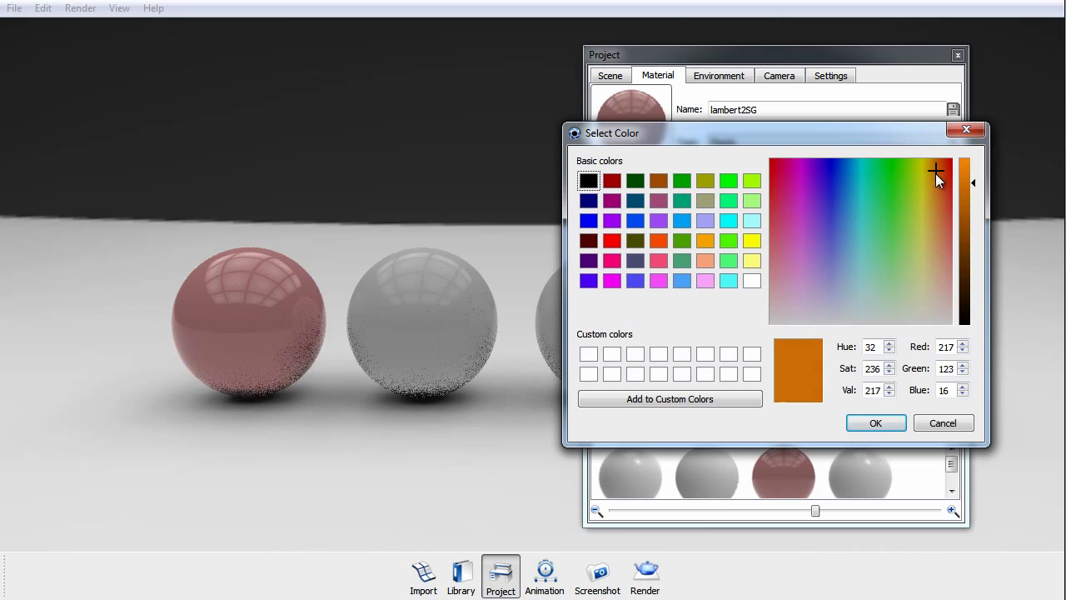
left_click(876, 422)
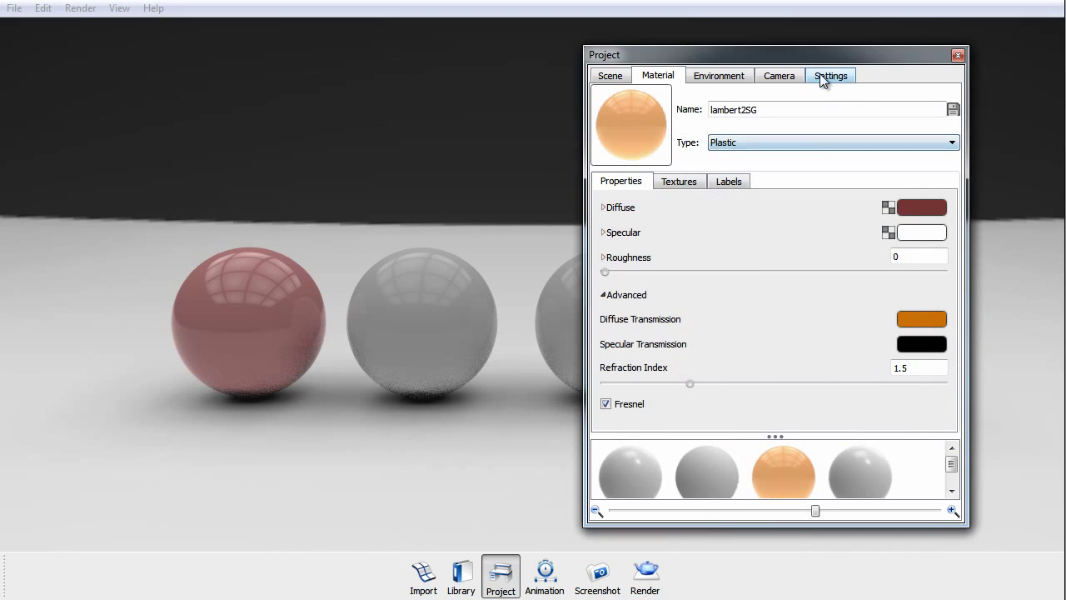
- Enable Global Illumination in the project's quality settings and return to the sphere's material properties
left_click(841, 75)
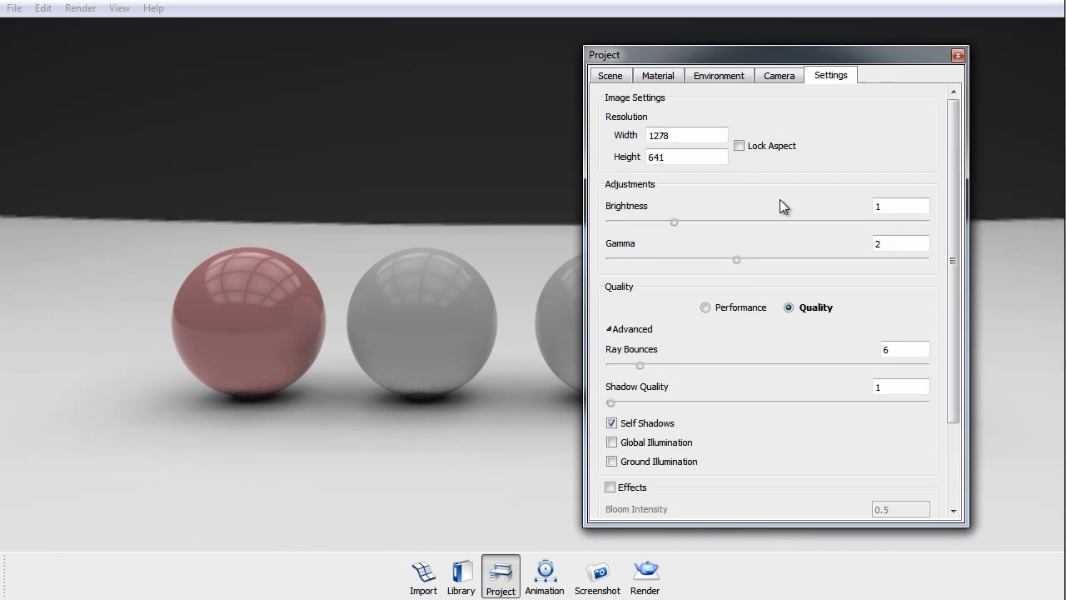
left_click(671, 441)
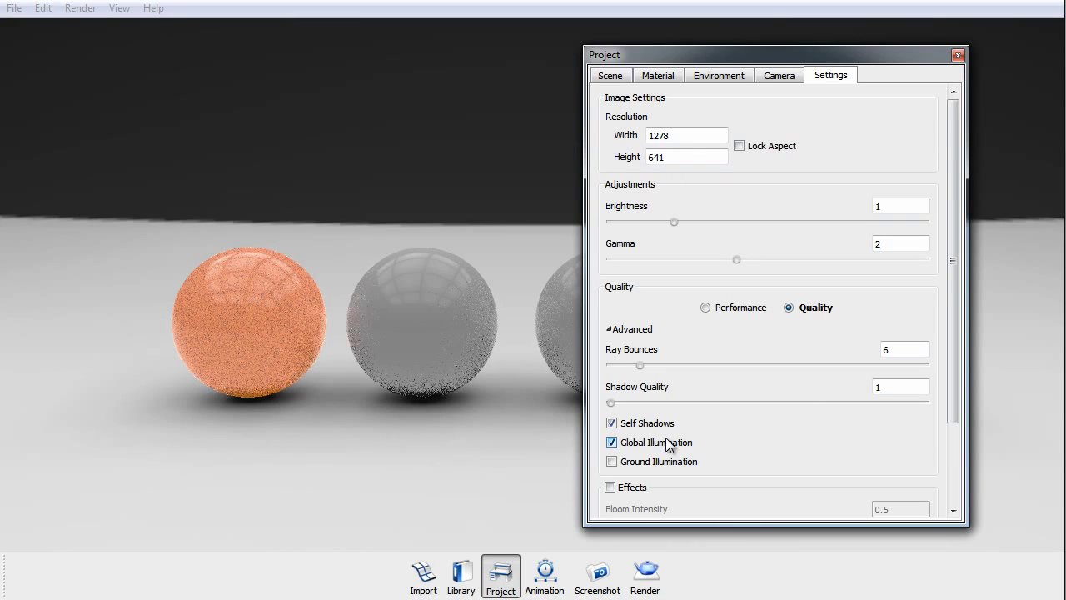
left_click(665, 76)
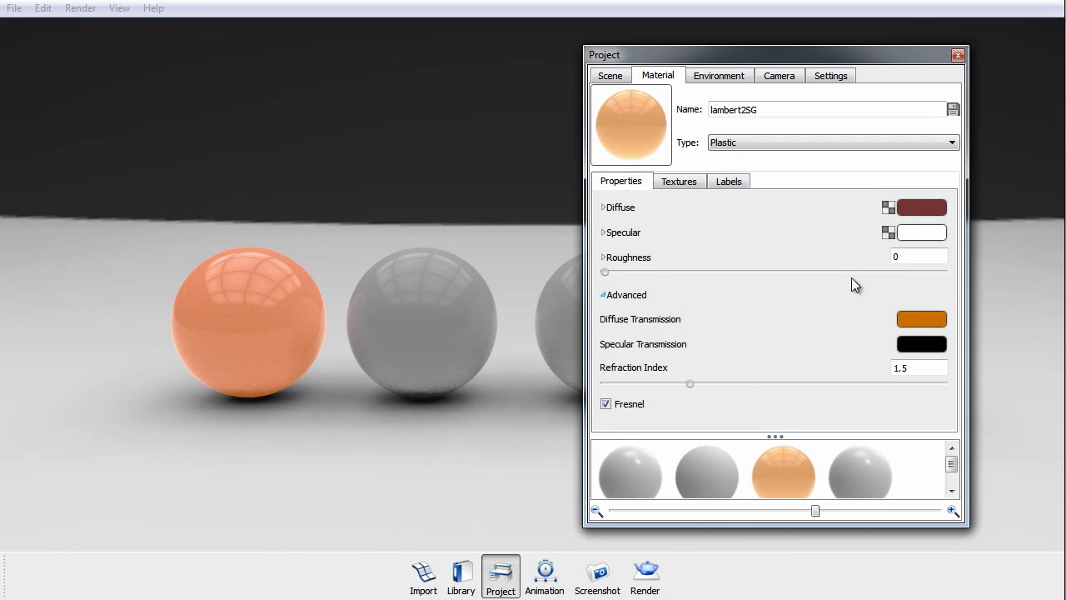
- Try green and dark green as the sphere's diffuse transmission colour and apply grey with RGB 108, 108, 108
left_click(921, 320)
left_click_drag(945, 181, 898, 169)
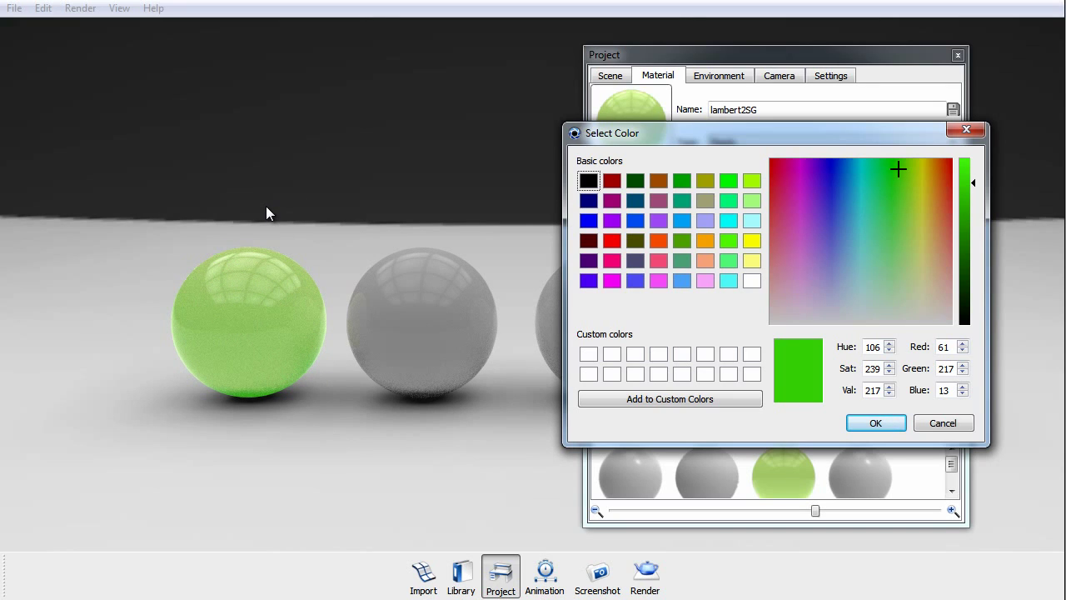
mouse_move(964, 250)
left_mouse_down()
mouse_move(966, 294)
mouse_move(967, 258)
left_mouse_up()
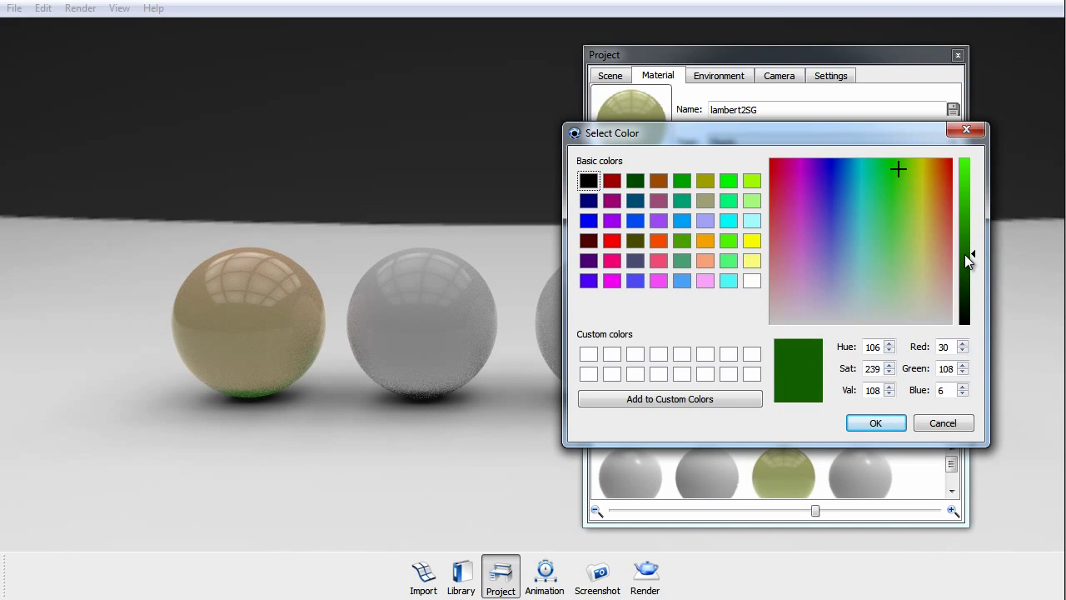
left_click_drag(892, 180, 900, 379)
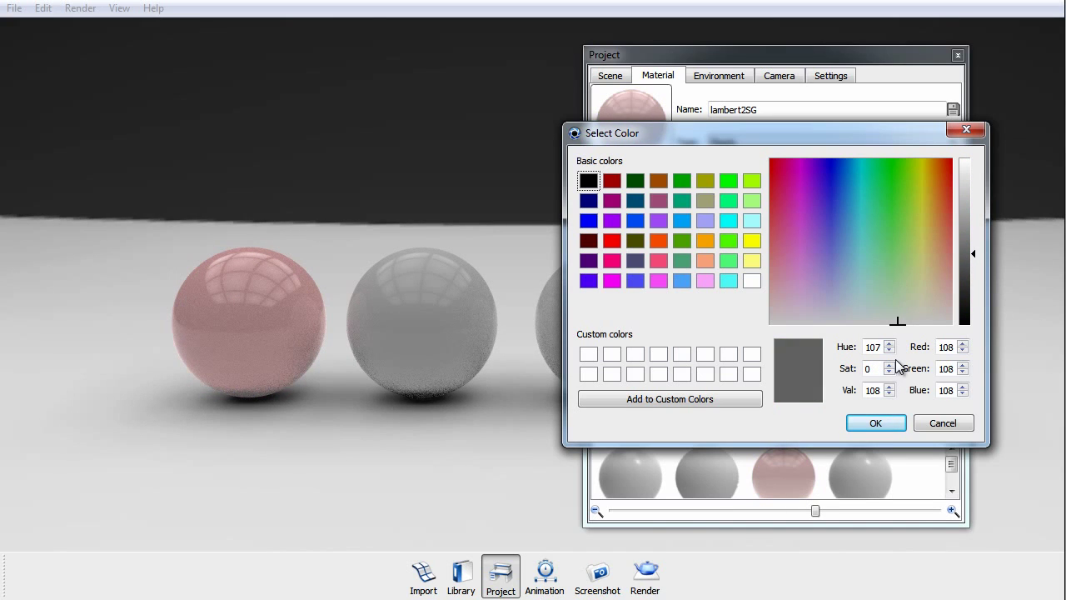
left_click(865, 426)
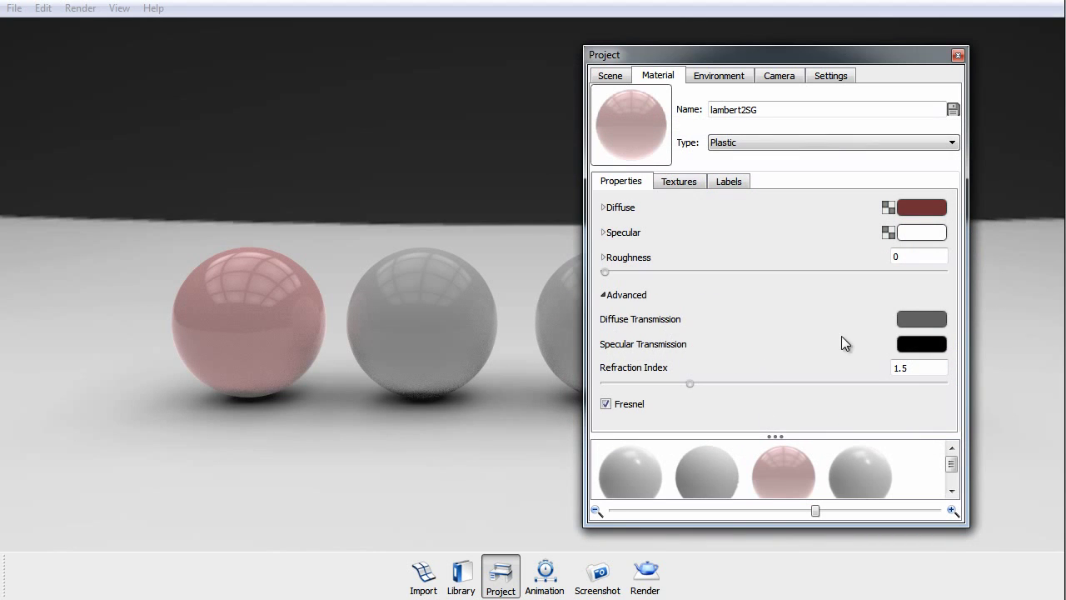
- Set the sphere's diffuse transmission colour to black
left_click(932, 318)
left_click(969, 322)
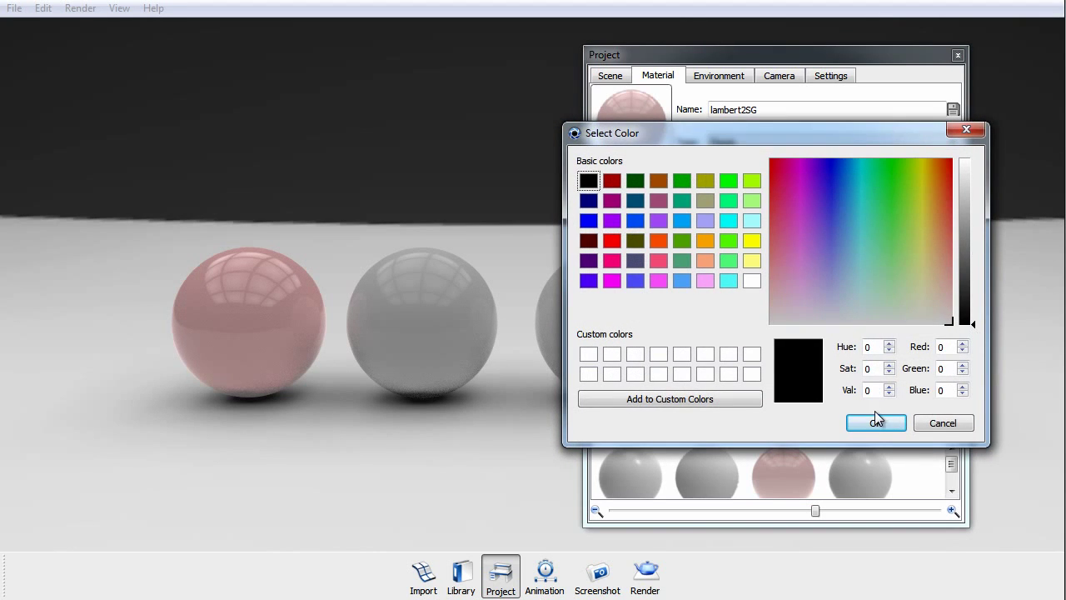
left_click(876, 423)
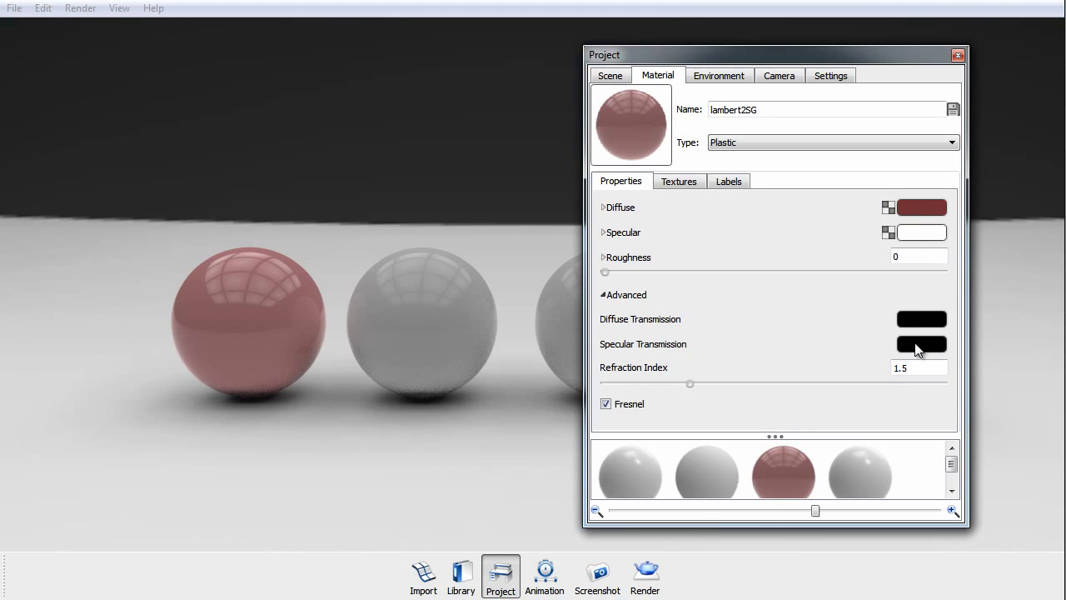
- Try dark grey as the sphere's specular transmission colour and apply bright green with RGB 63, 211, 46
left_click(918, 345)
left_click(973, 300)
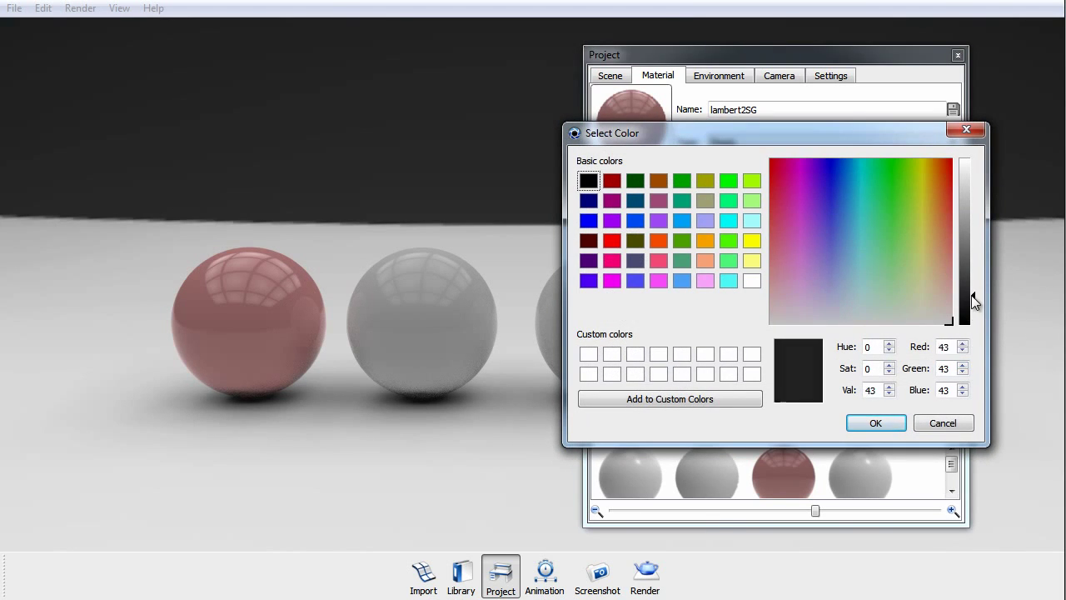
left_click_drag(972, 295, 921, 286)
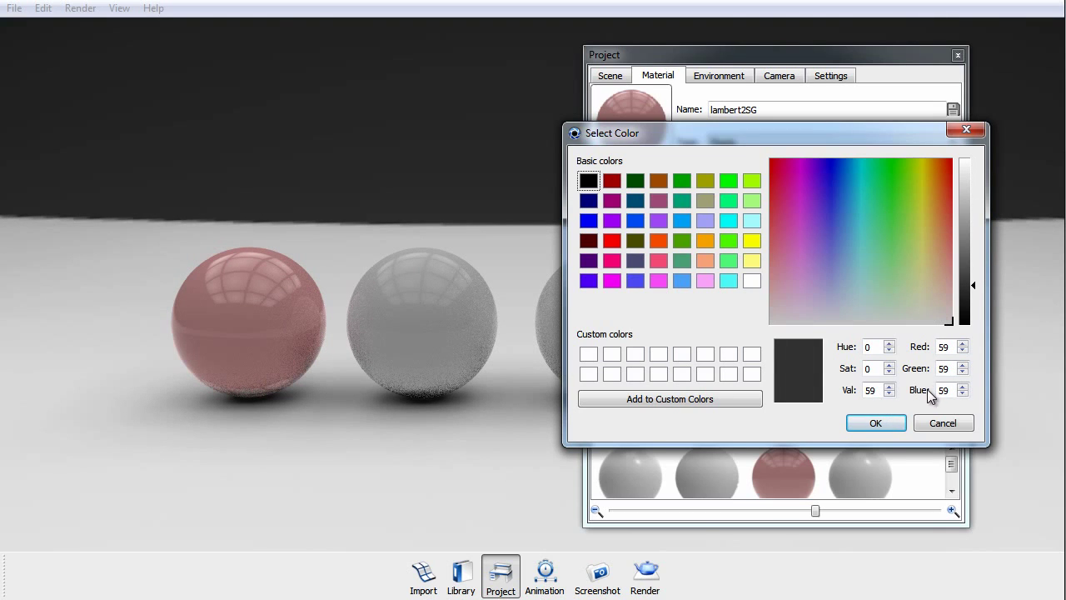
left_click_drag(862, 136, 654, 116)
left_click(687, 175)
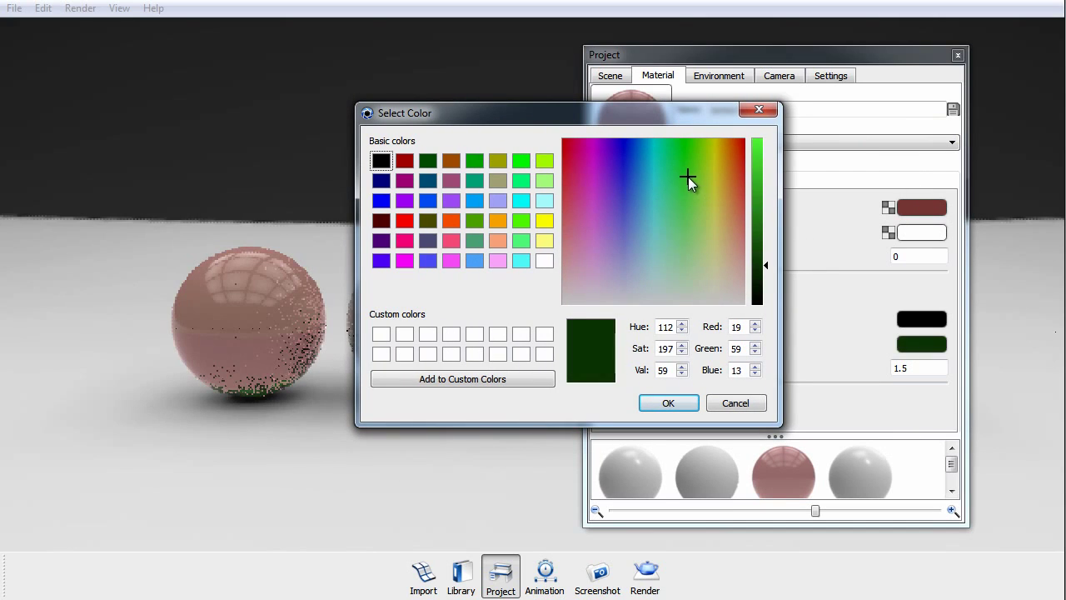
left_click(766, 201)
left_click_drag(766, 202, 770, 168)
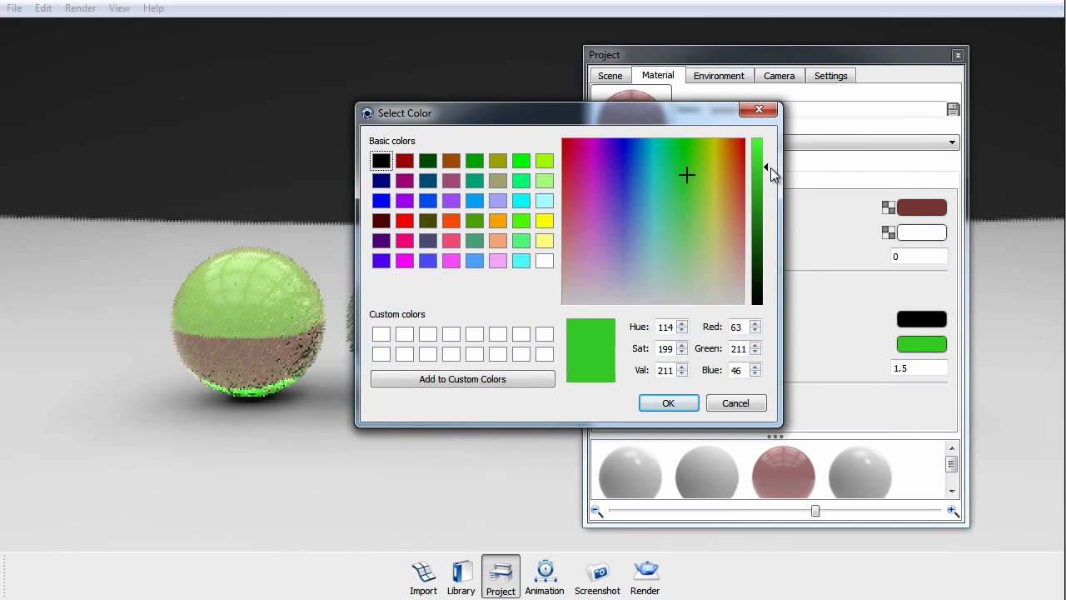
left_click(665, 404)
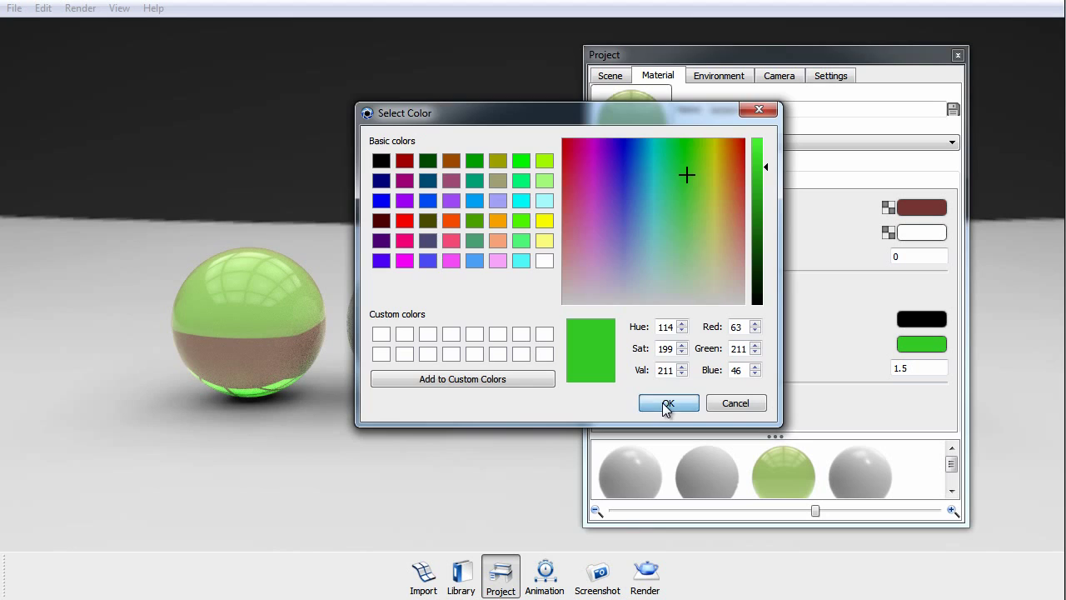
- Set the diffuse colour of the green-transmitting sphere to black
left_click(923, 205)
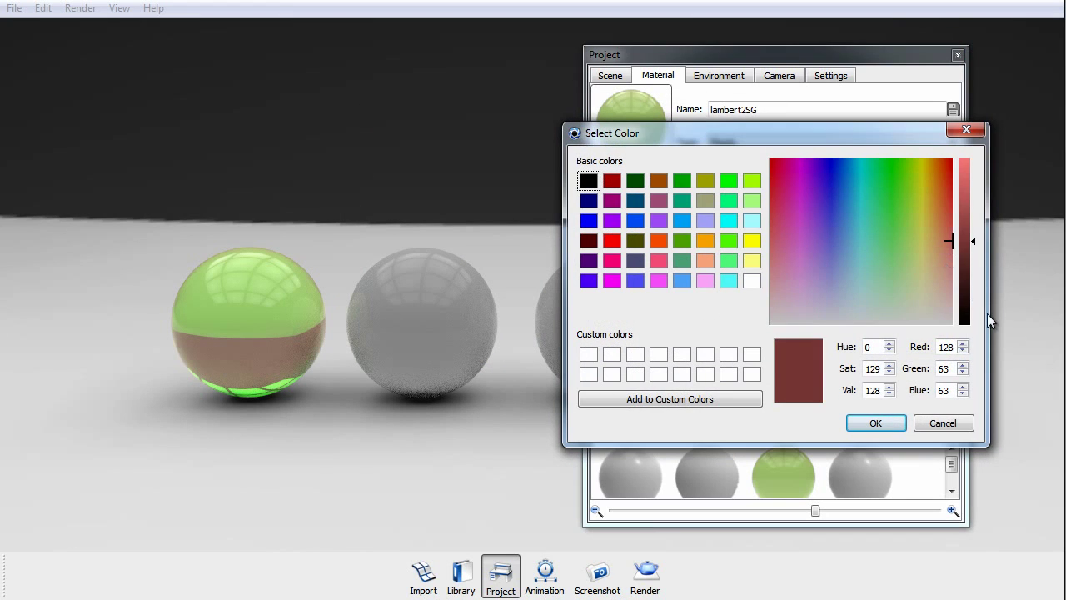
left_click_drag(973, 314, 969, 358)
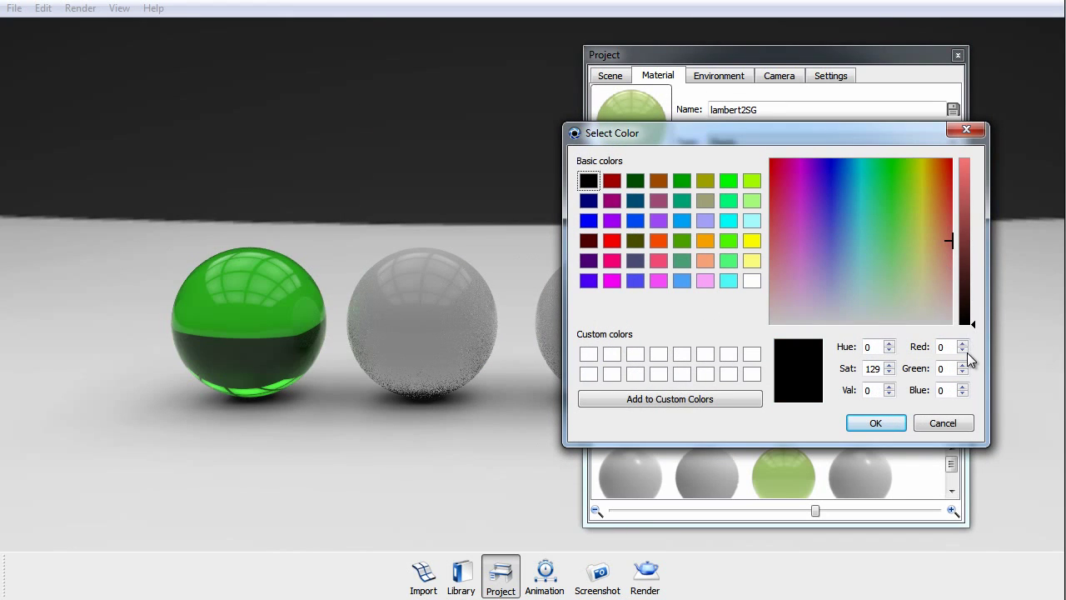
left_click(870, 425)
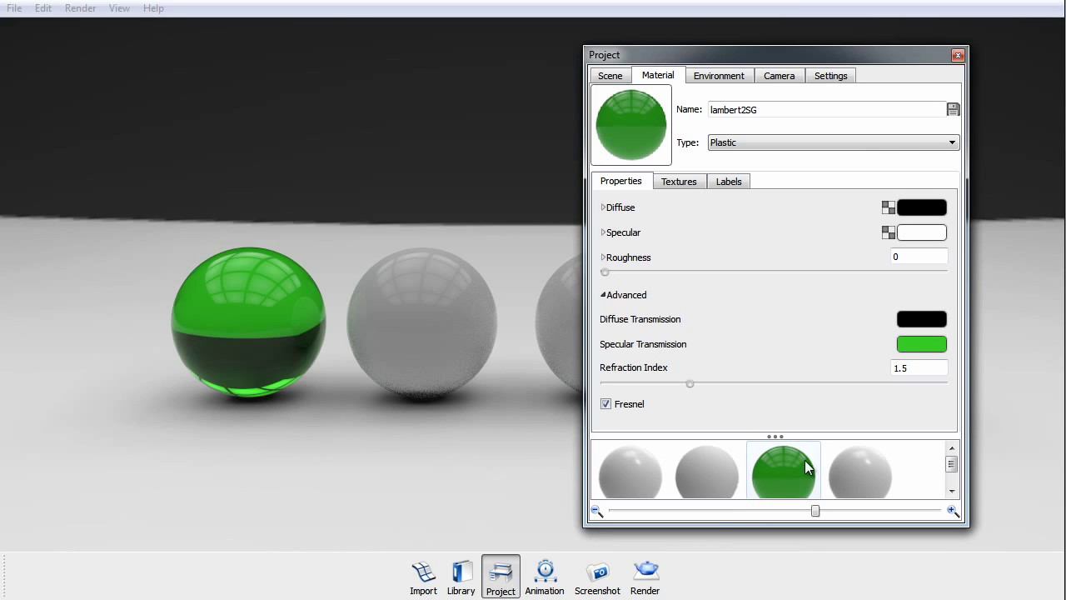
- Try a greyish green diffuse colour with RGB 59, 84, 60 on the sphere and return it to black
left_click_drag(749, 55, 840, 56)
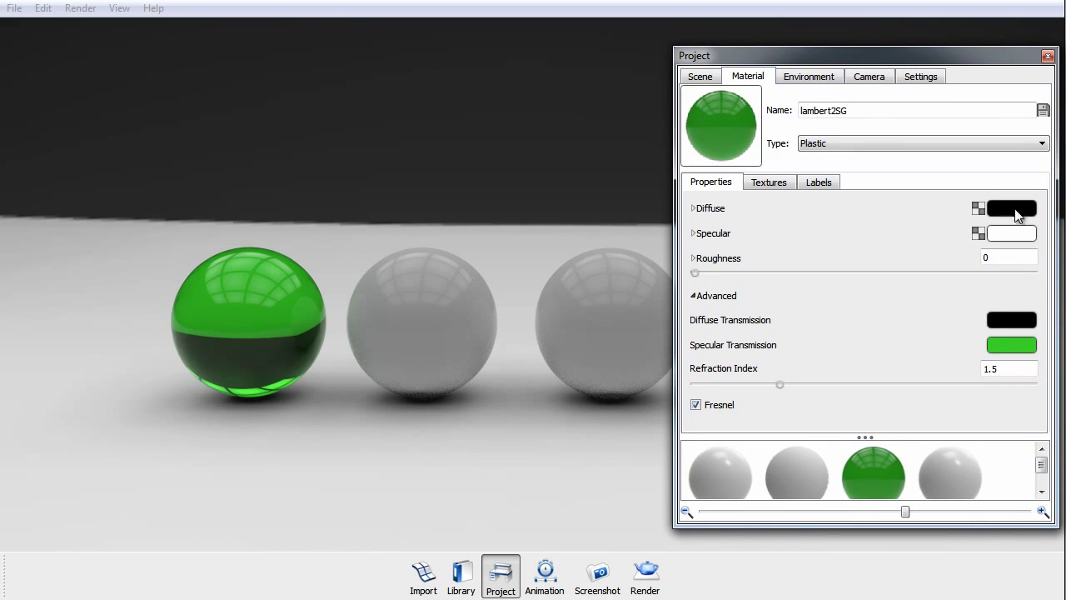
left_click_drag(911, 57, 779, 45)
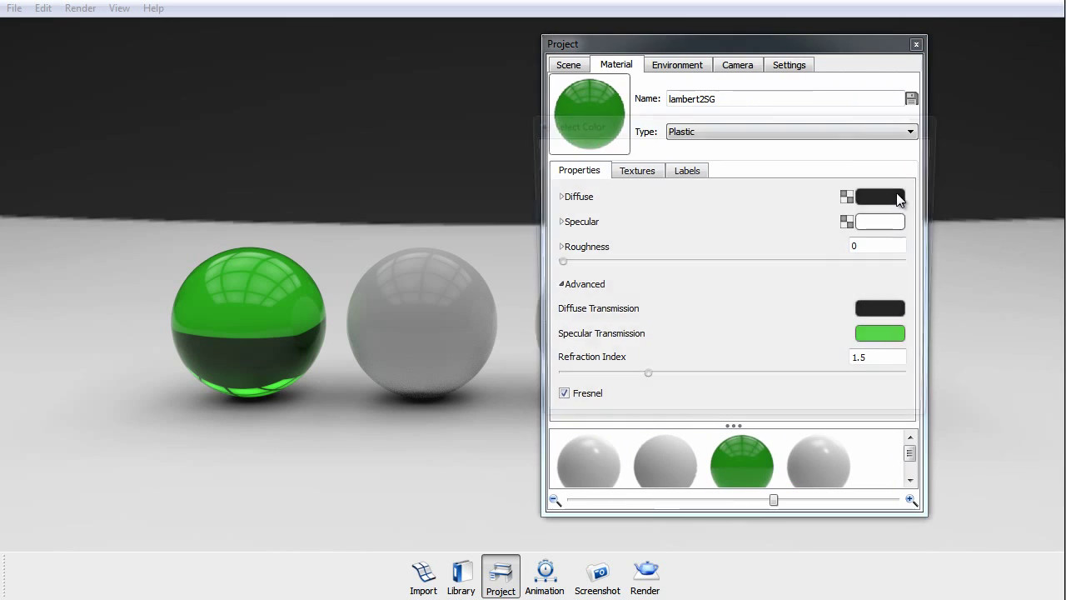
left_click(897, 197)
left_click_drag(931, 313, 934, 259)
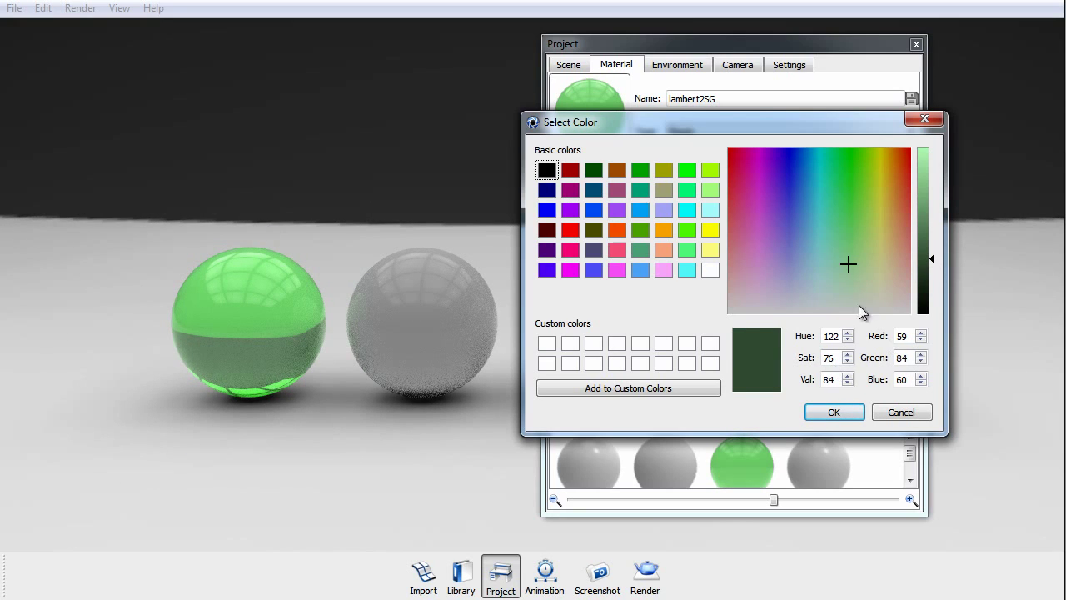
left_click_drag(842, 267, 851, 355)
left_click(932, 311)
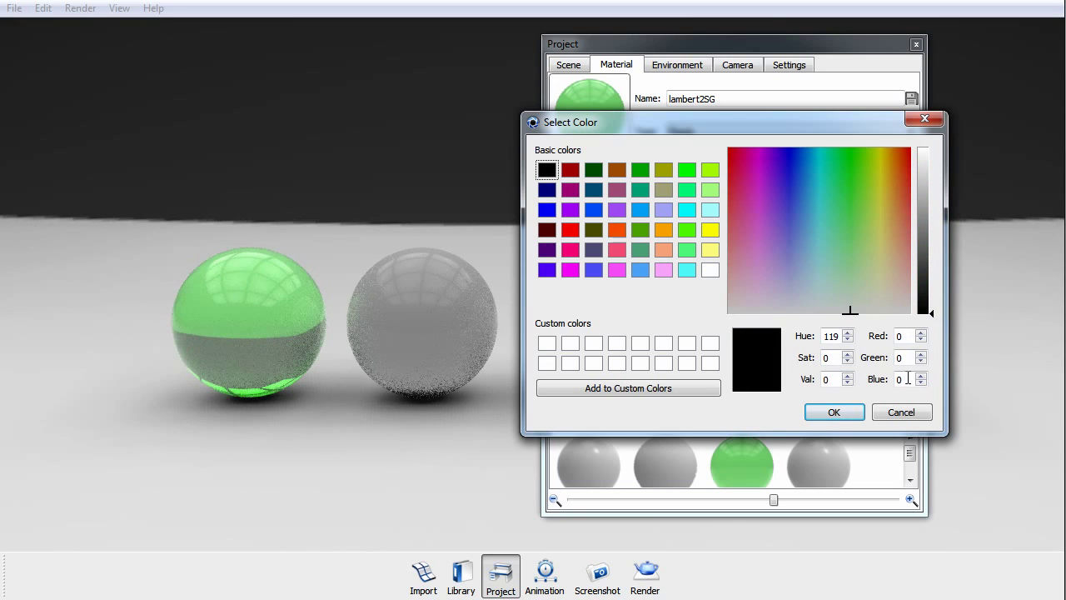
left_click(832, 412)
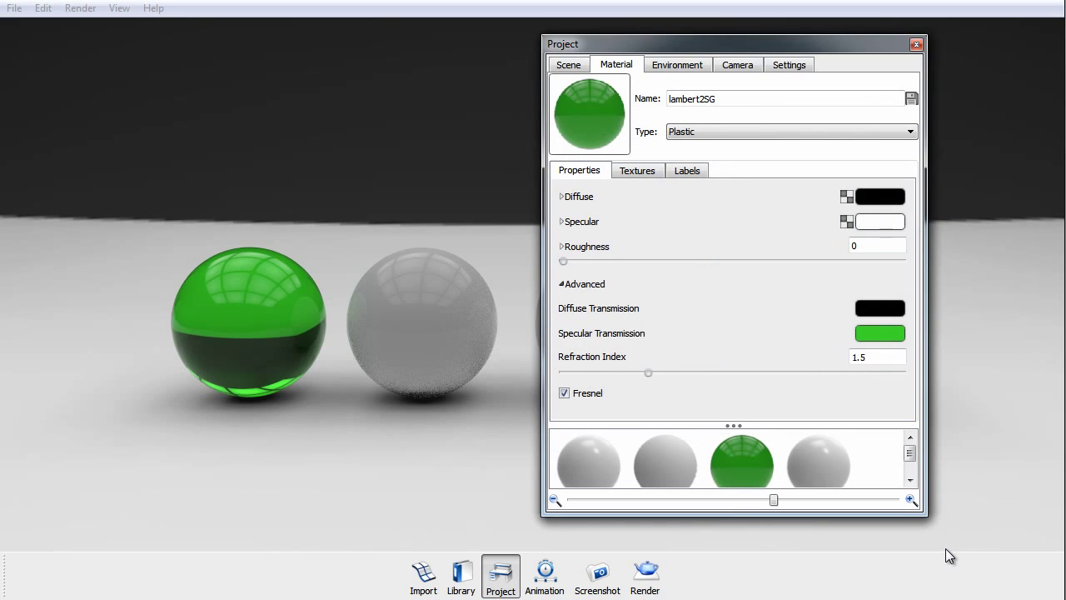
- Set the sphere's specular transmission colour to black
left_click(879, 333)
left_click_drag(933, 309, 918, 350)
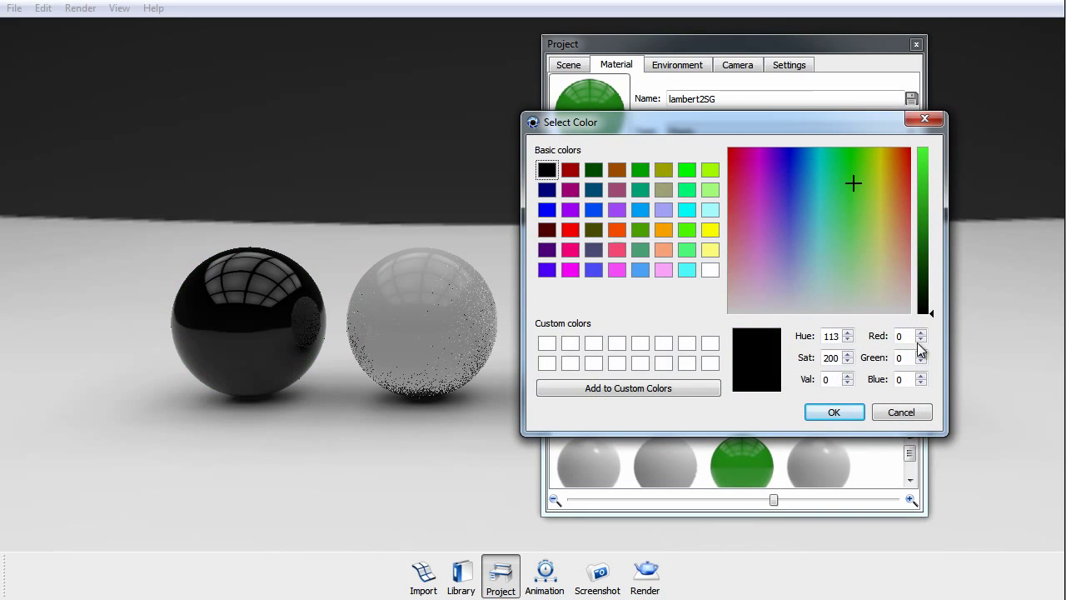
left_click(834, 412)
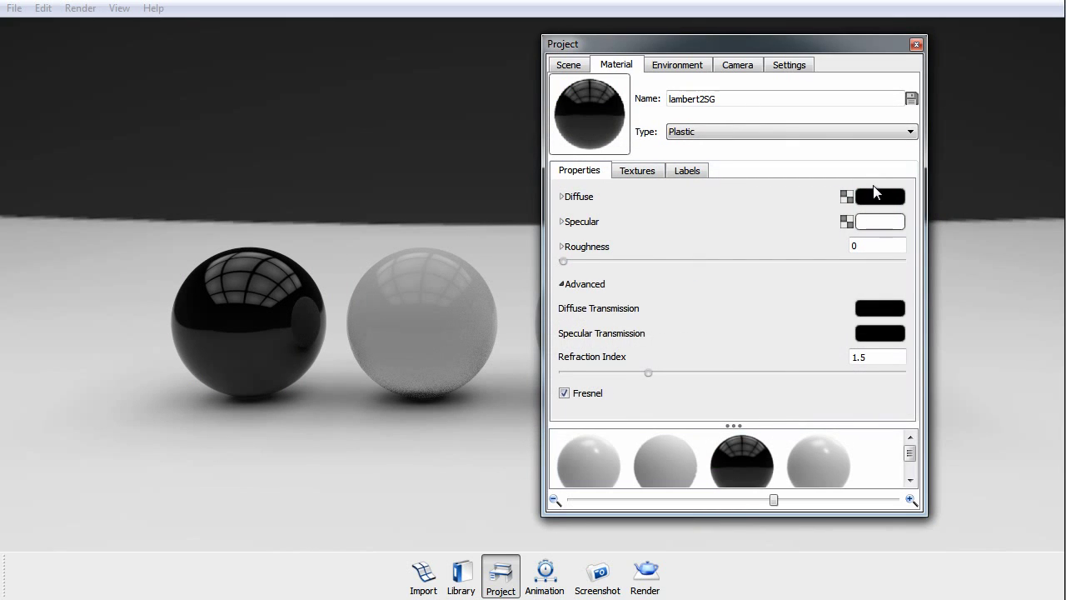
- Set the sphere's diffuse colour to reddish brown with RGB 150, 60, 37
left_click(871, 197)
mouse_move(869, 197)
left_mouse_down()
mouse_move(889, 215)
mouse_move(902, 190)
left_mouse_up()
left_click_drag(924, 250, 932, 219)
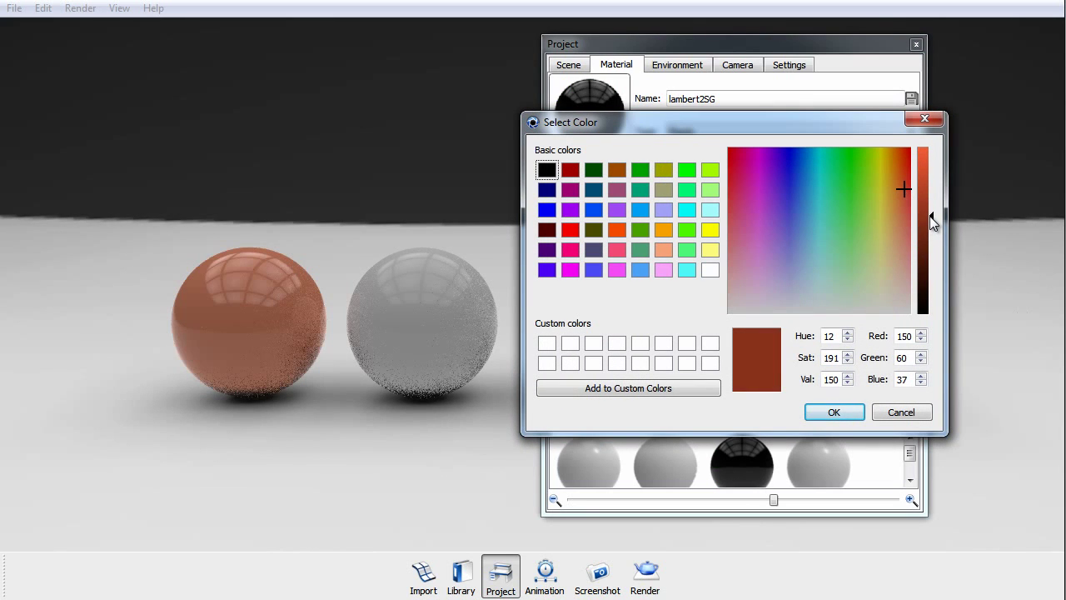
left_click(838, 412)
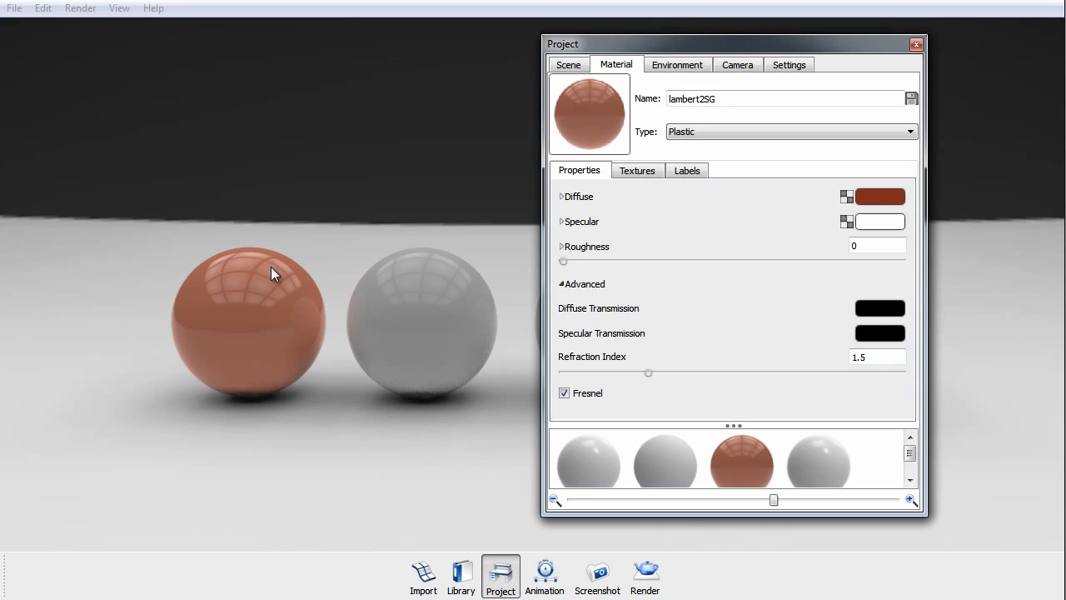
- Try a refraction index of 1.864 on the reddish brown plastic and set it to 1.4
left_click_drag(649, 373, 658, 372)
left_click_drag(656, 372, 709, 379)
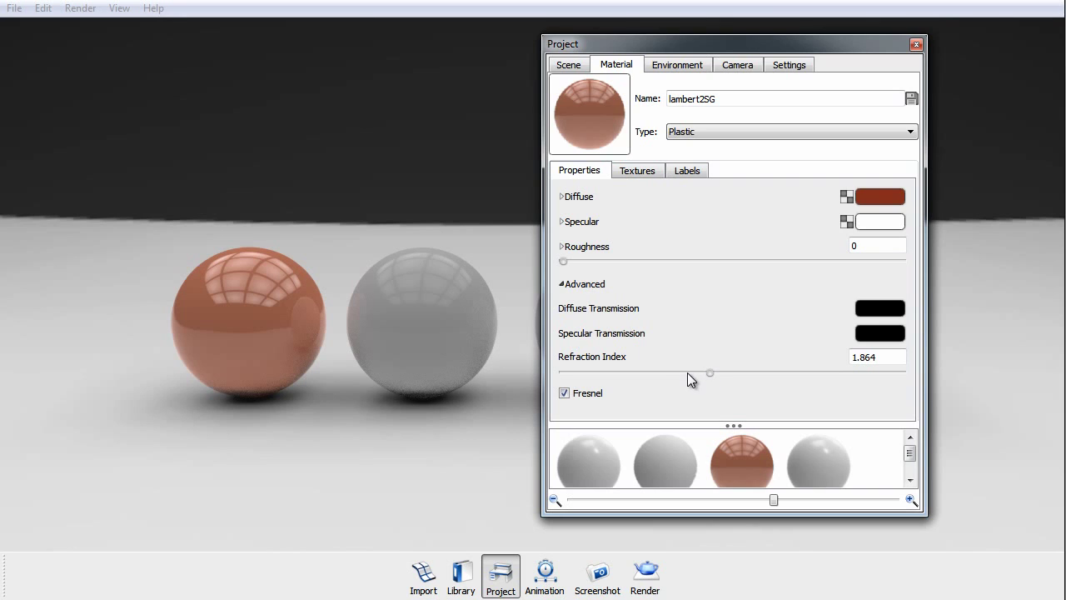
left_click_drag(709, 372, 691, 352)
mouse_move(692, 376)
left_mouse_down()
mouse_move(643, 375)
mouse_move(700, 389)
mouse_move(661, 383)
mouse_move(688, 383)
left_mouse_up()
type("1.")
key("Return")
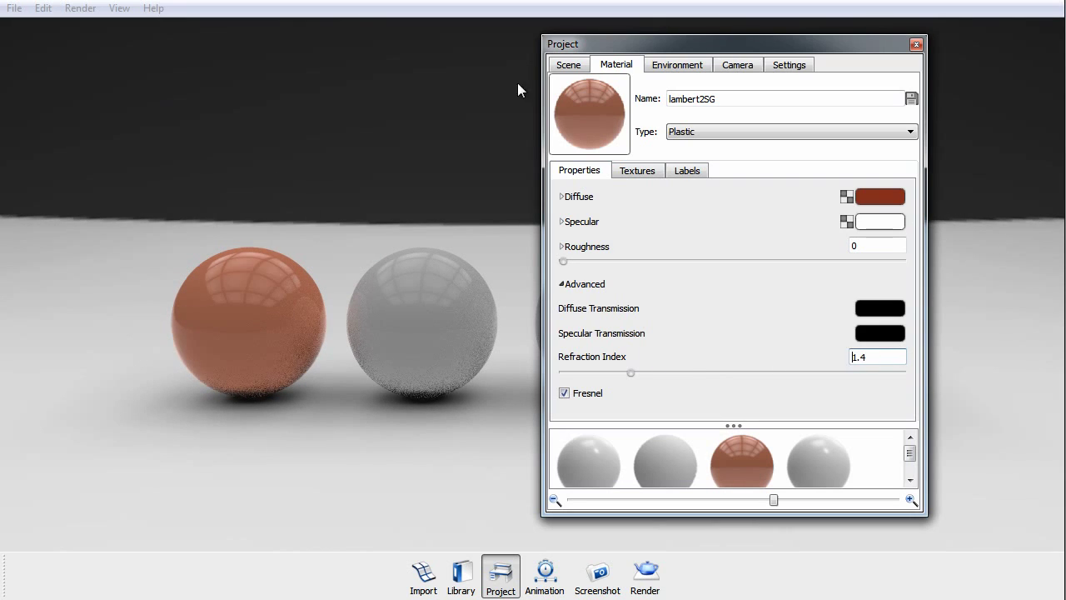
- Leave the specular transmission colour unedited and set the sphere's diffuse colour to black
left_click(883, 335)
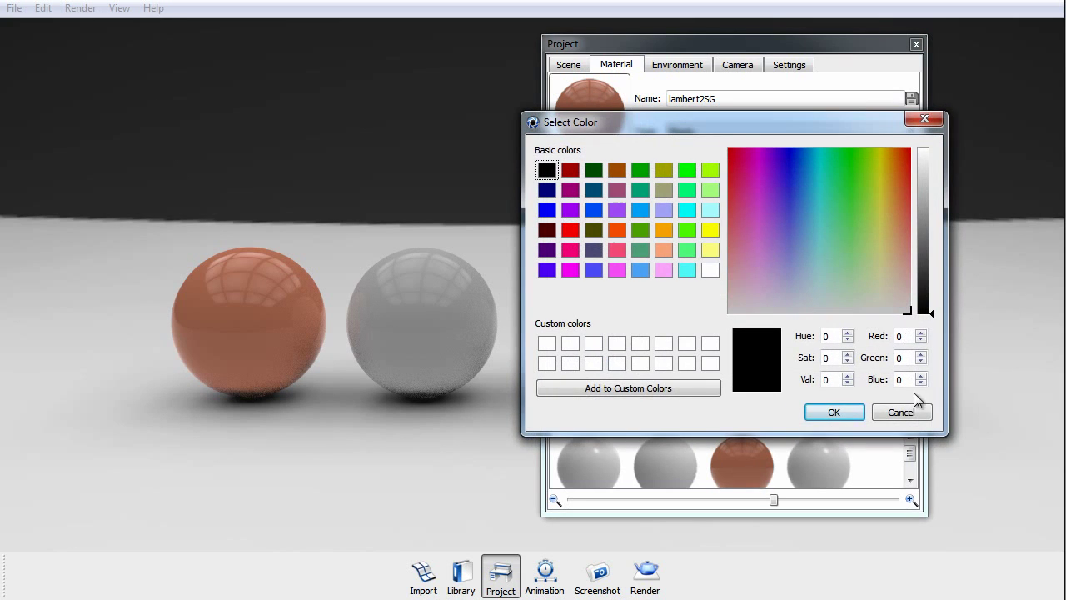
left_click(910, 409)
left_click(881, 198)
left_click_drag(922, 250, 929, 358)
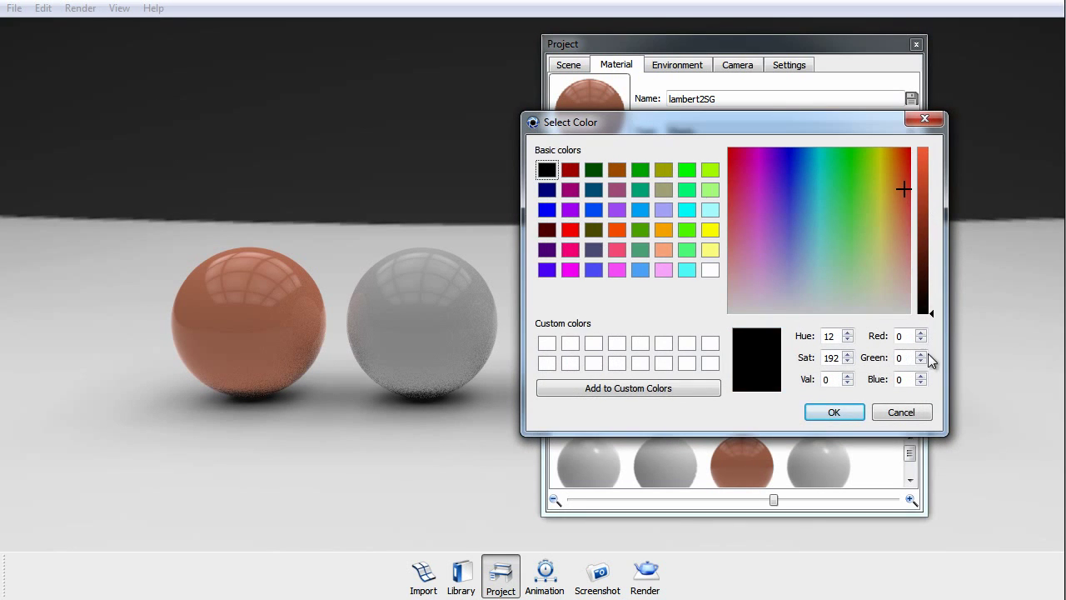
left_click(831, 408)
- Set the black sphere's specular transmission colour to a bright green with hue 112 and saturation 170
left_click(899, 334)
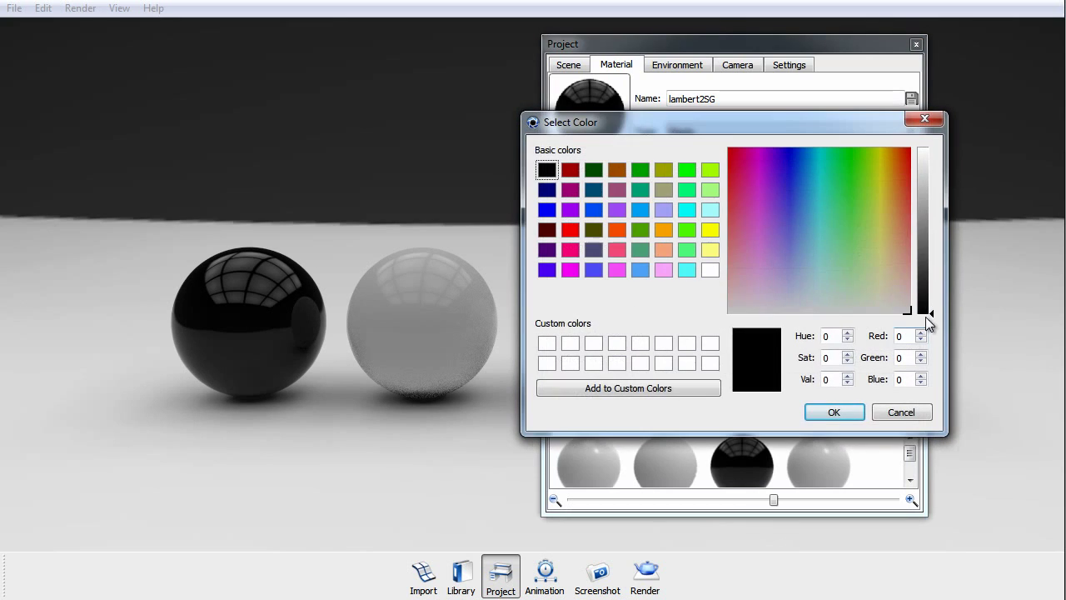
left_click(860, 213)
left_click(852, 203)
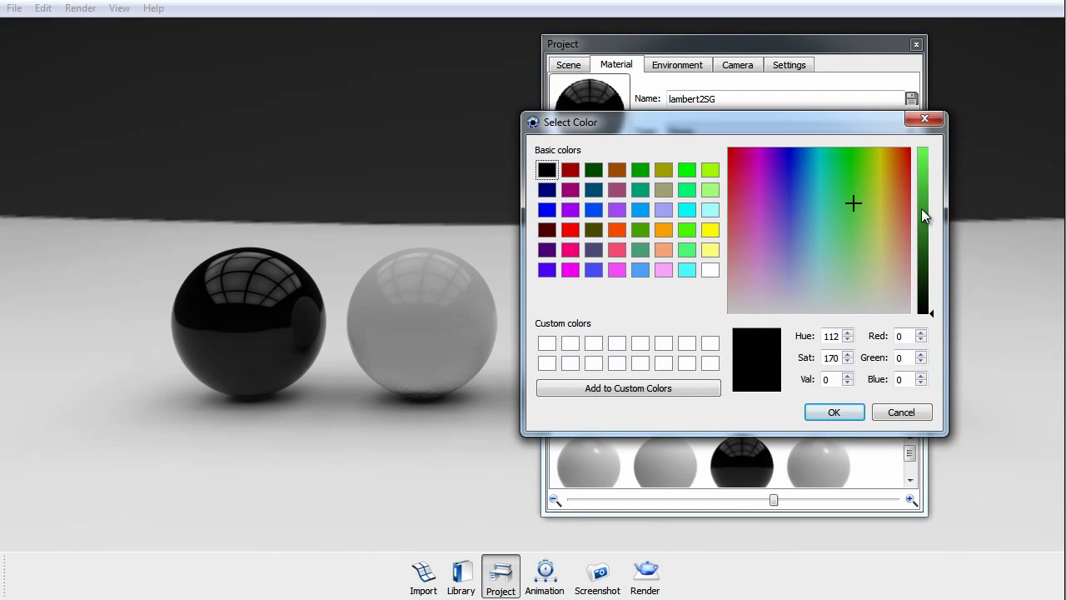
left_click_drag(921, 208, 930, 177)
left_click(833, 412)
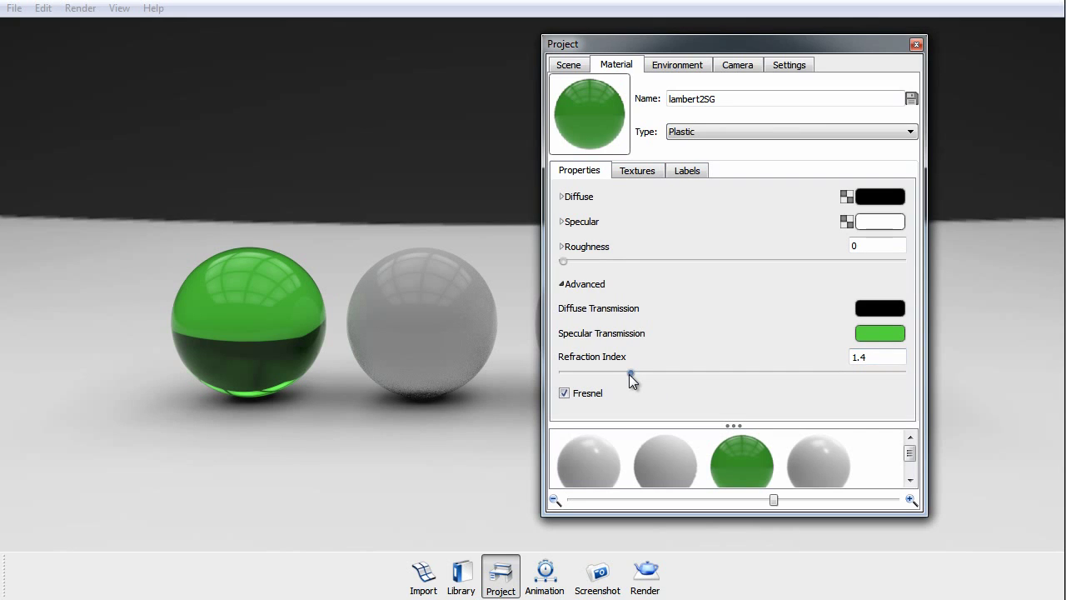
- Set the green sphere's refraction index to 1 and view the neighbouring spheres through it
left_click_drag(629, 374, 570, 376)
left_click_drag(904, 358, 726, 357)
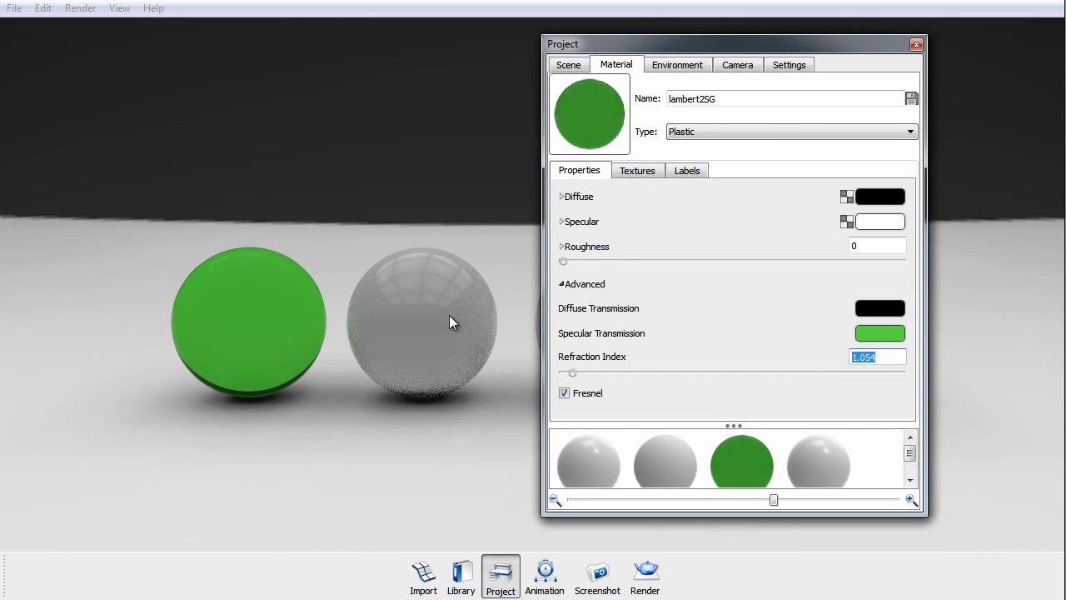
type("1")
key("Tab")
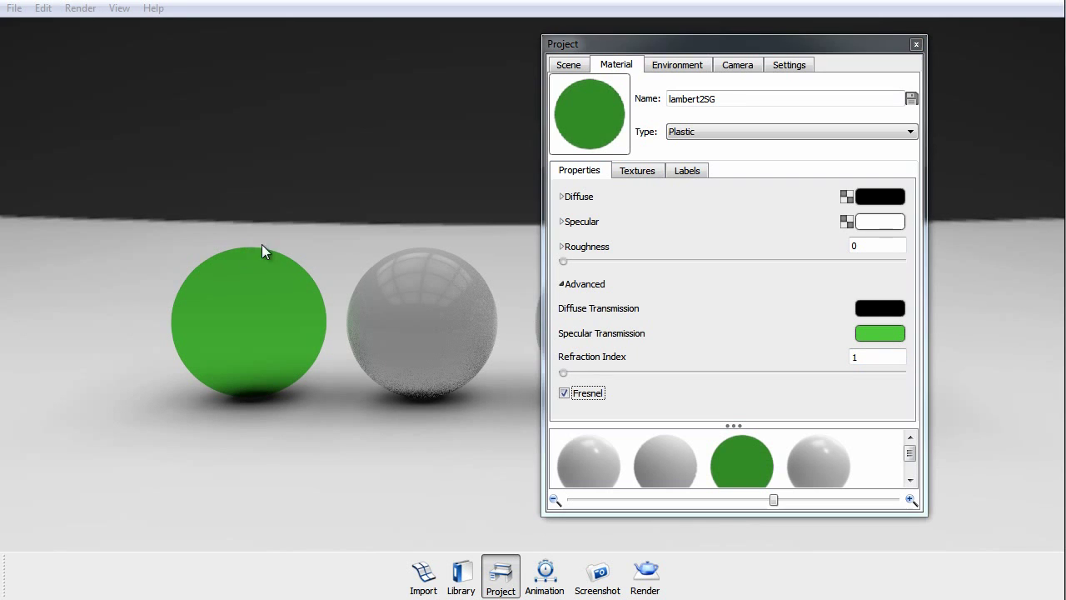
left_click_drag(363, 249, 726, 225)
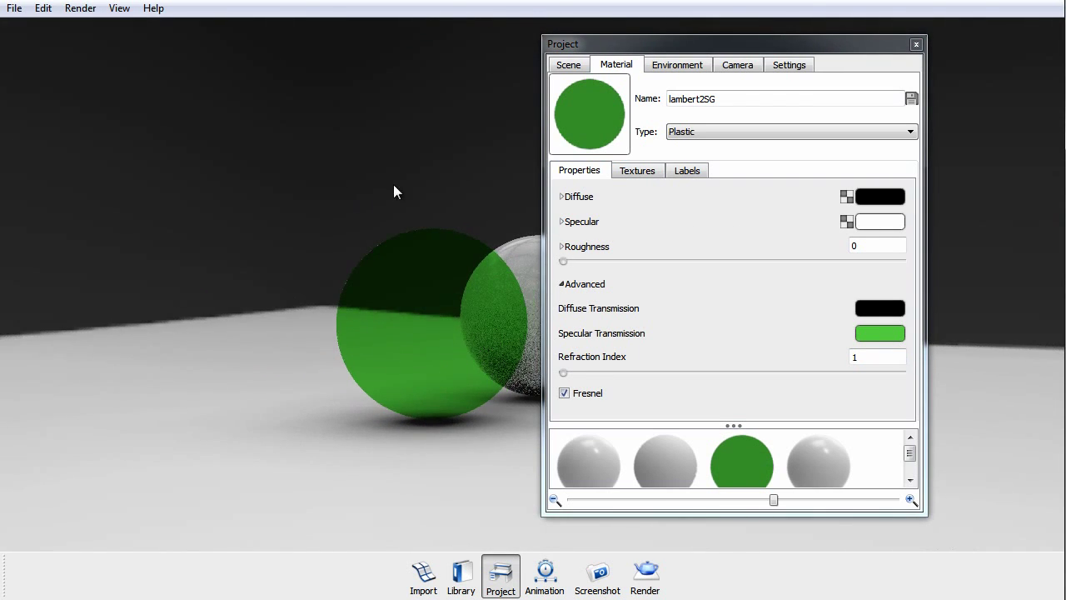
left_click_drag(393, 193, 452, 257)
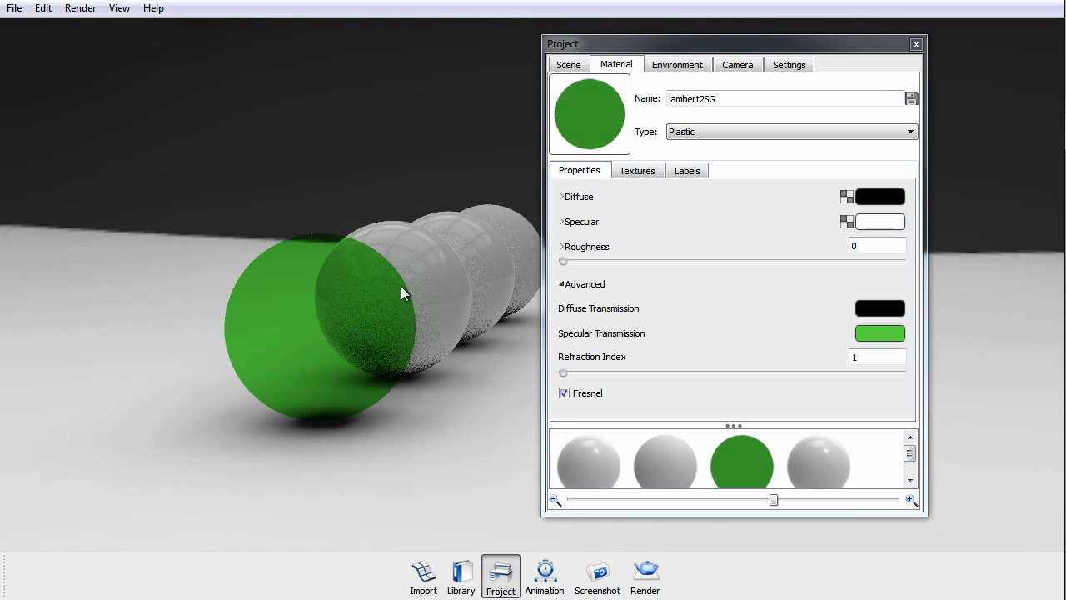
- Try a refraction index of 1.1 on the green transparent sphere and set it to 1.4
left_click(891, 355)
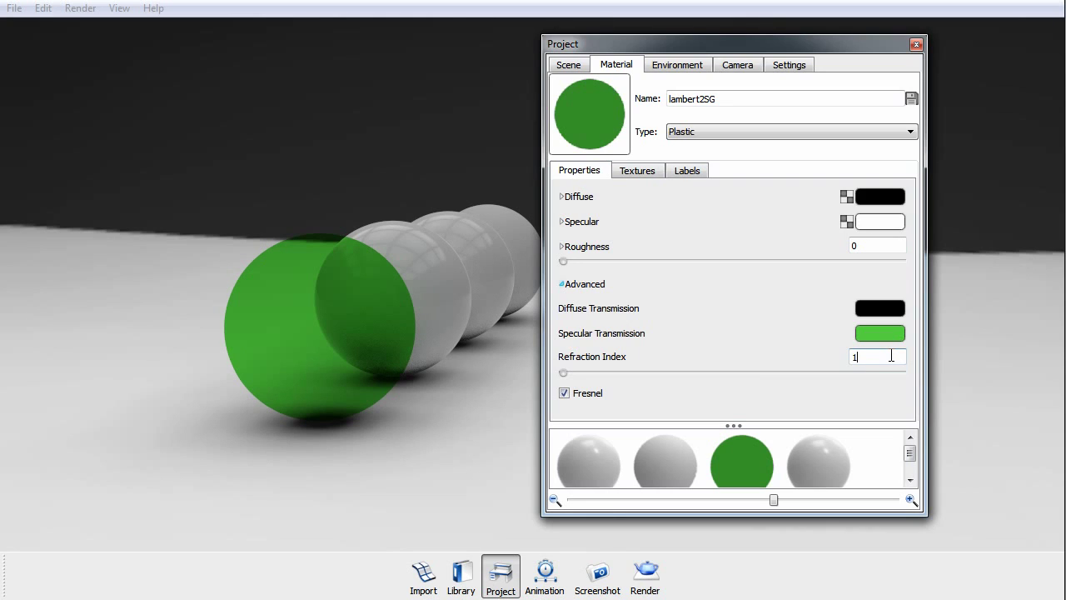
type("1")
key("Return")
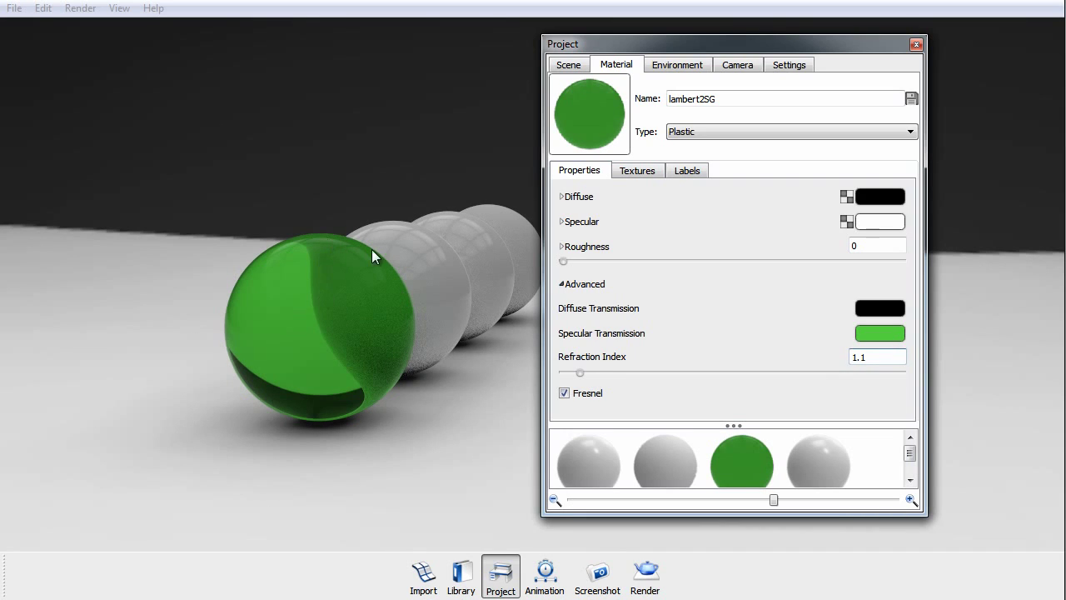
double_click(885, 356)
type("1.")
key("Return")
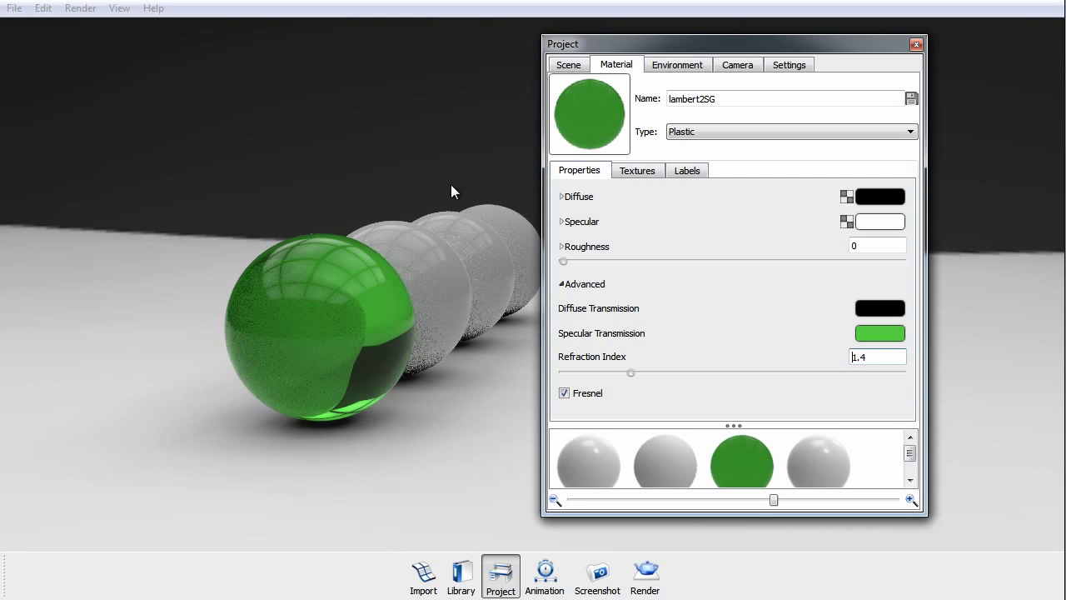
- Set the first sphere's specular transmission colour to black
left_click_drag(346, 295, 476, 237)
left_click(883, 334)
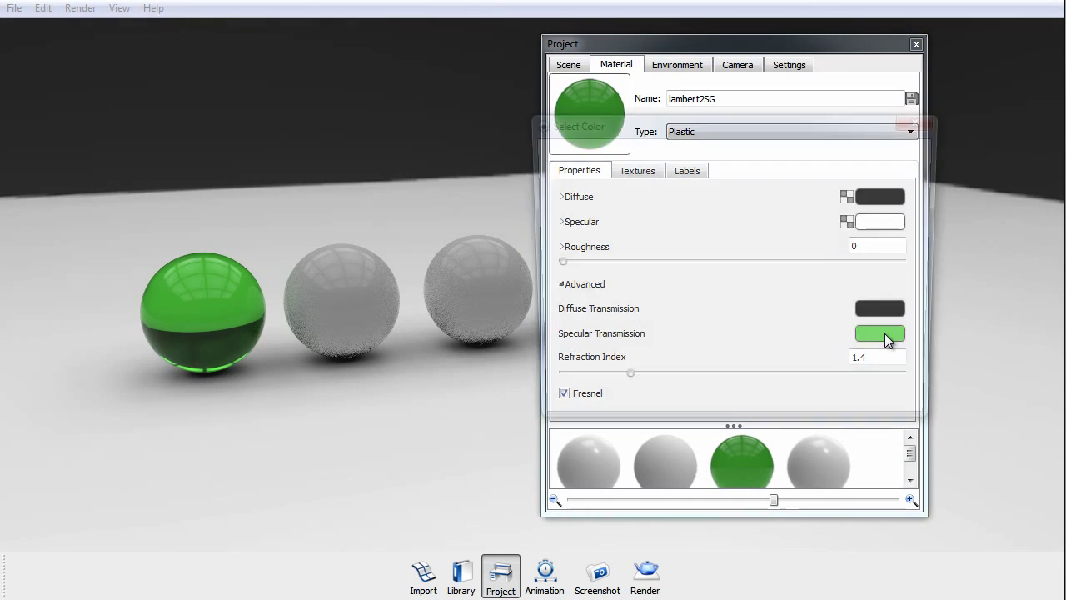
left_click_drag(924, 304, 919, 333)
left_click(817, 411)
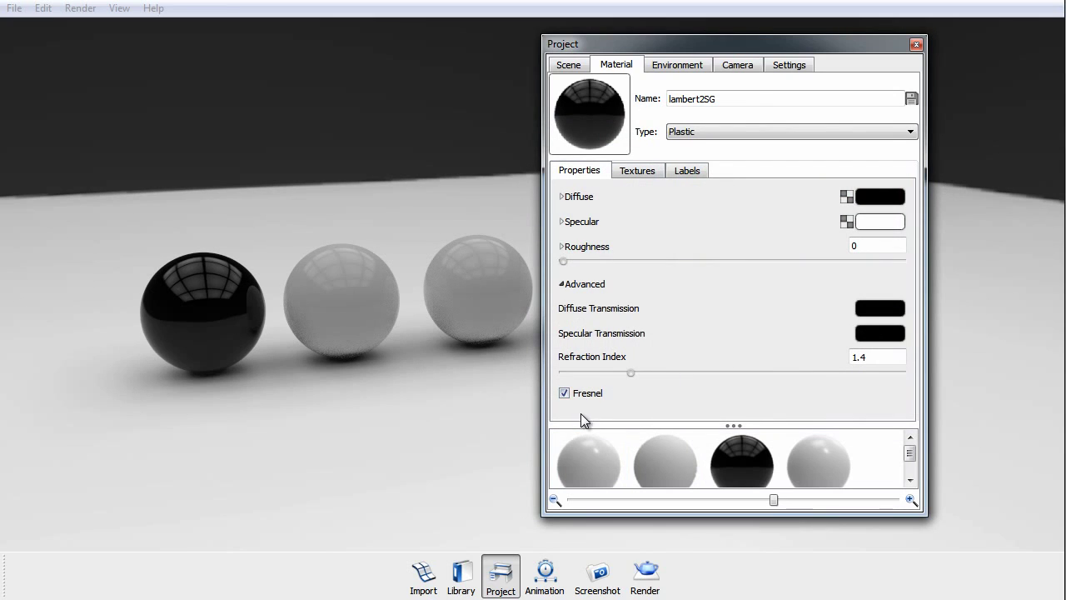
- Compare the black sphere's reflections with Fresnel off and on, leaving Fresnel enabled
left_click(564, 393)
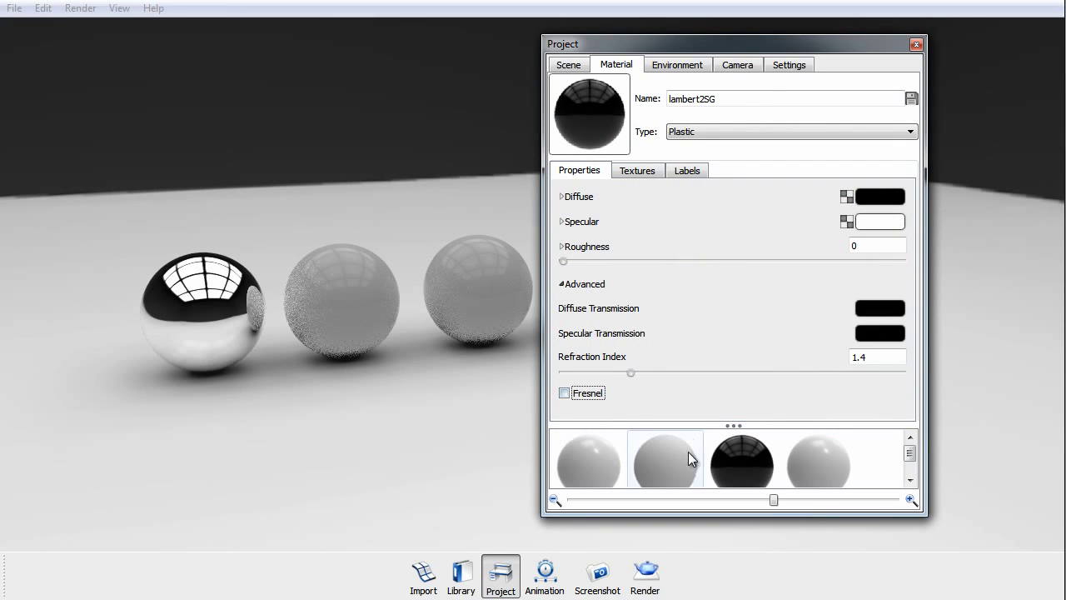
left_click(302, 371)
left_click_drag(237, 304, 340, 391)
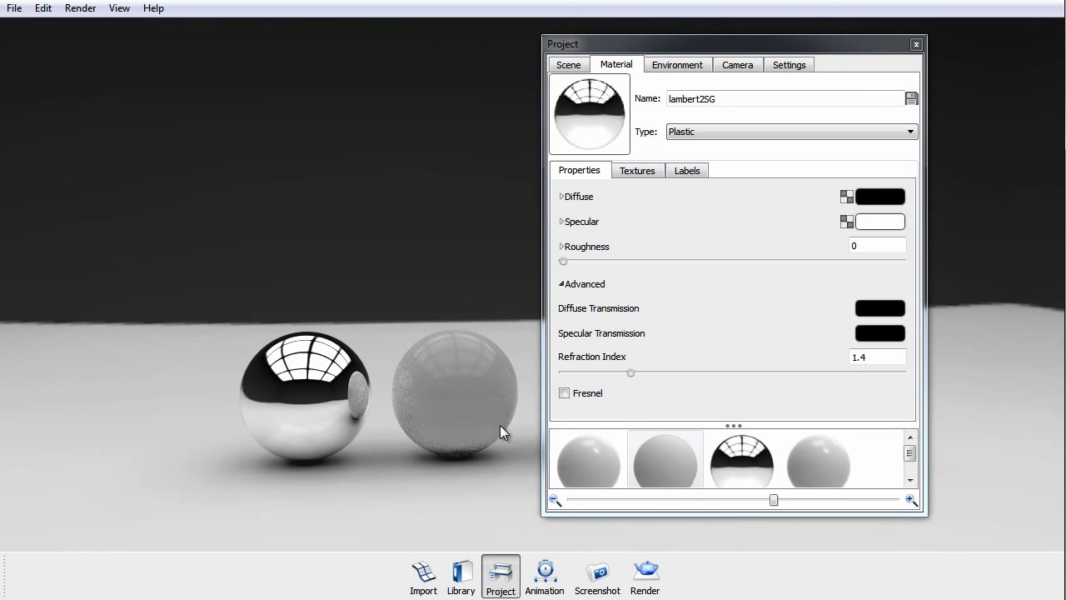
left_click(564, 393)
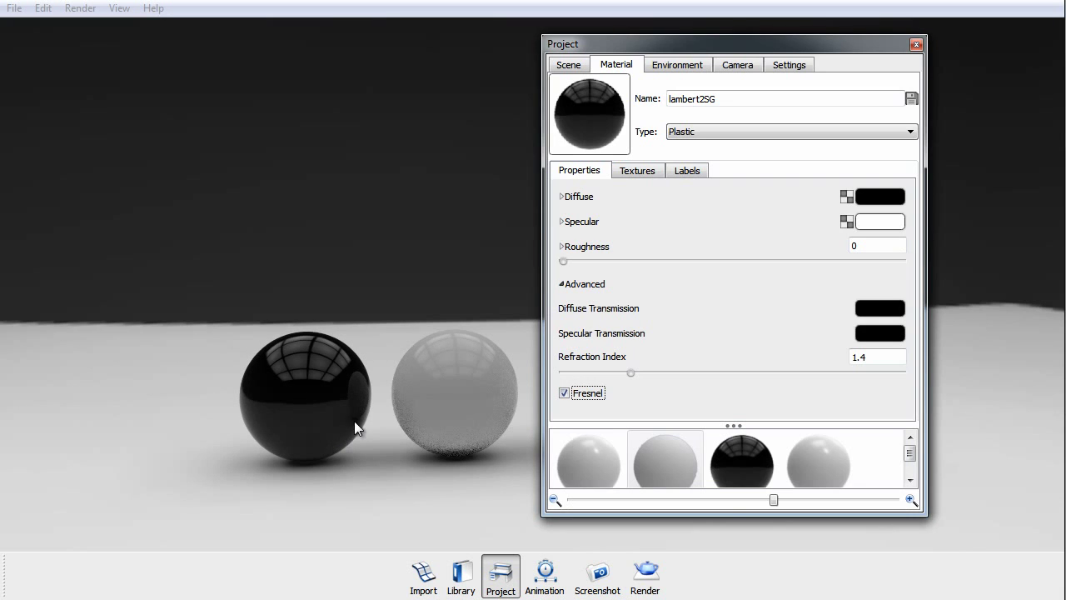
left_click_drag(354, 420, 340, 331)
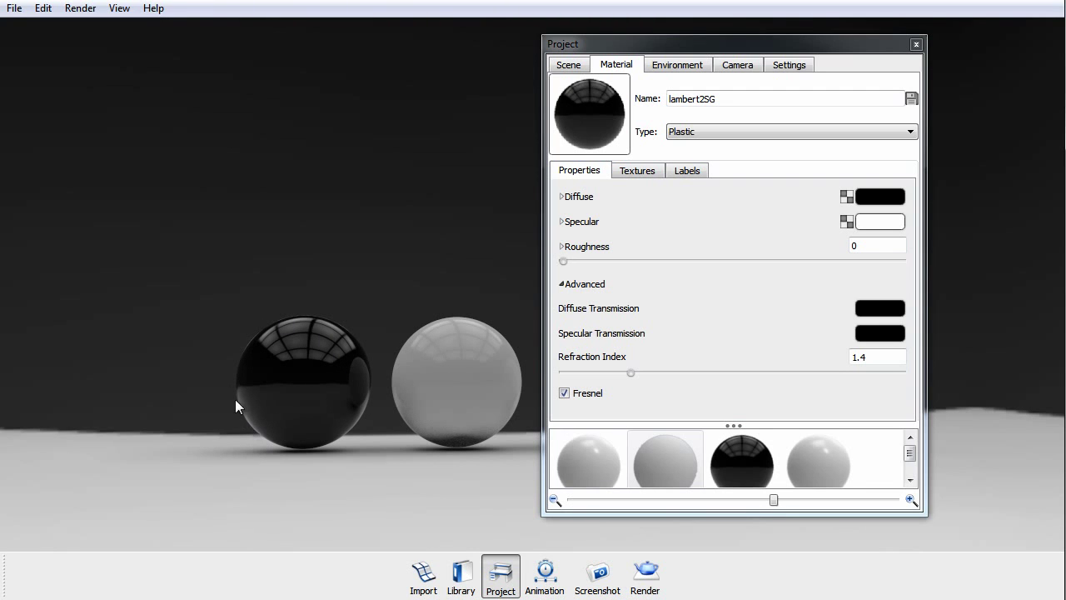
mouse_move(271, 338)
left_mouse_down()
mouse_move(394, 335)
mouse_move(257, 336)
left_mouse_up()
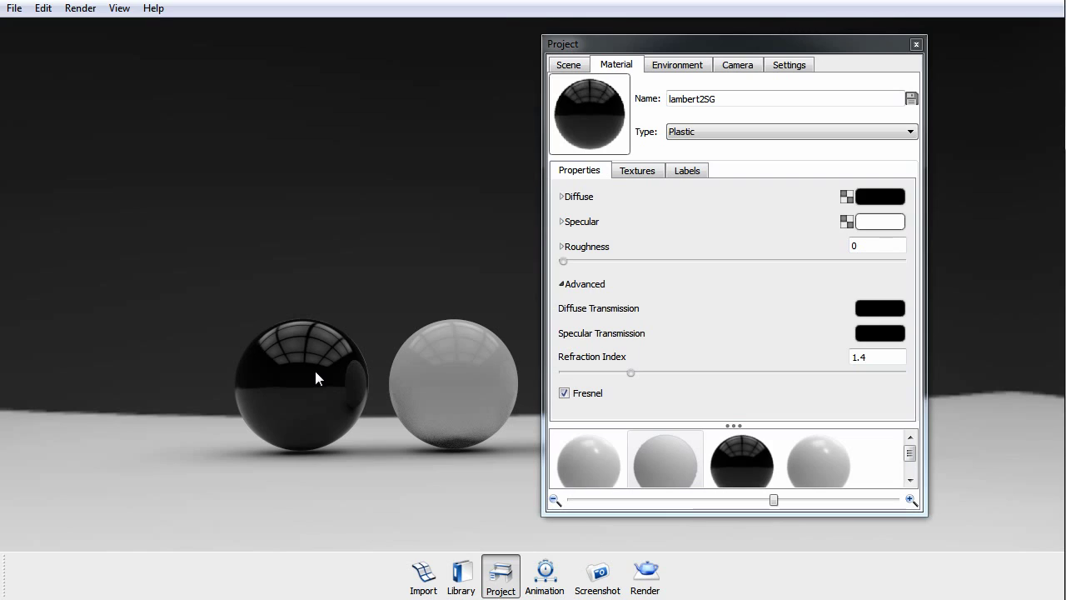
left_click(567, 393)
left_click(567, 392)
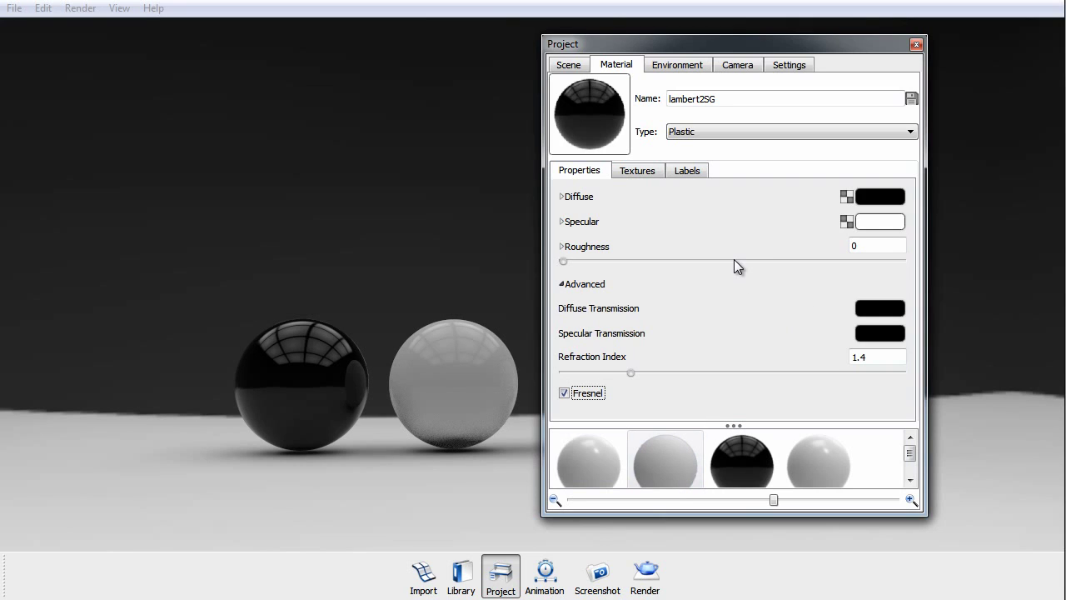
- Return from the camera settings to the material settings, move the Project window aside and close it
left_click(746, 64)
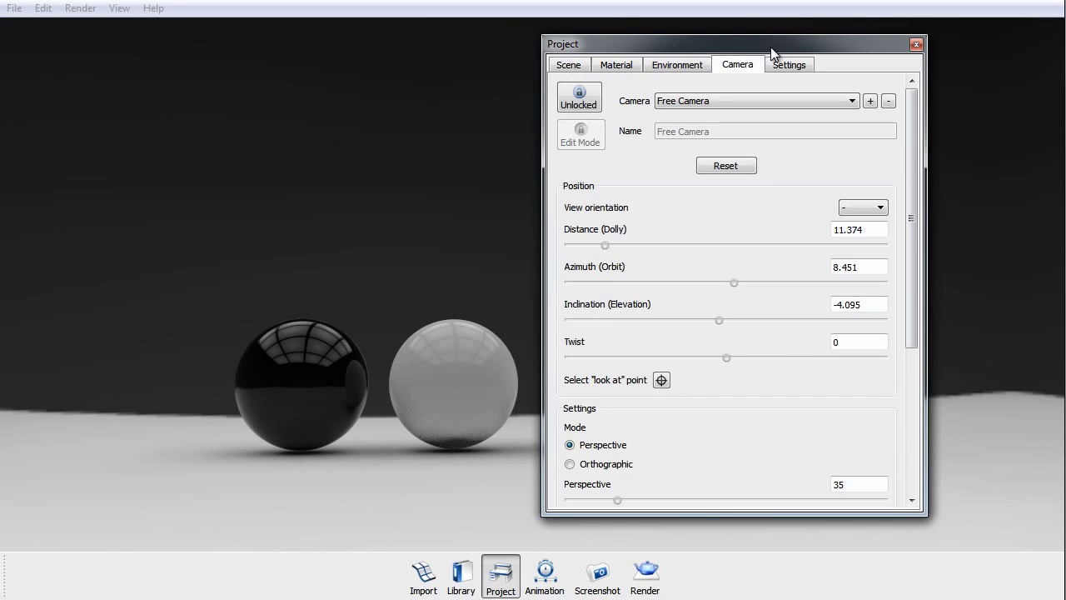
left_click(620, 64)
left_click_drag(636, 44, 752, 16)
left_click(1035, 16)
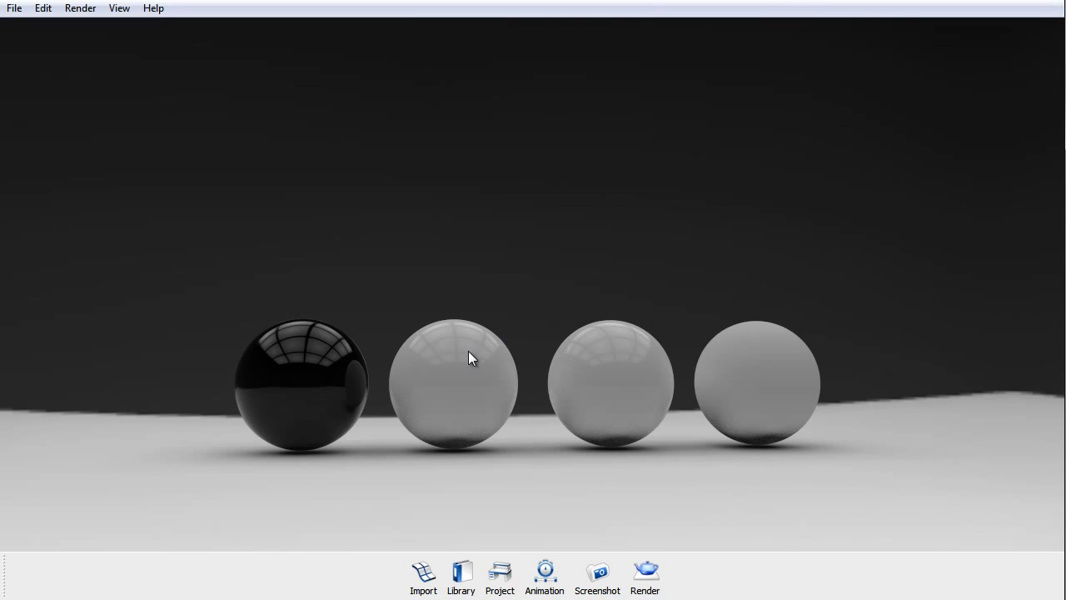
- Change the material type of the second sphere, beside the black one, to Metal
key("space")
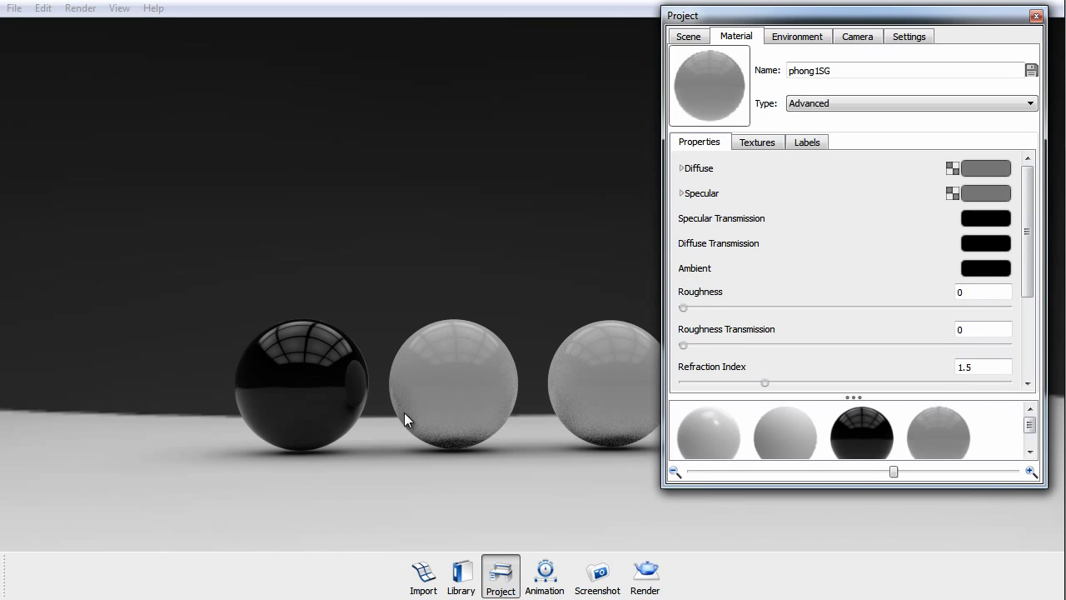
left_click(836, 102)
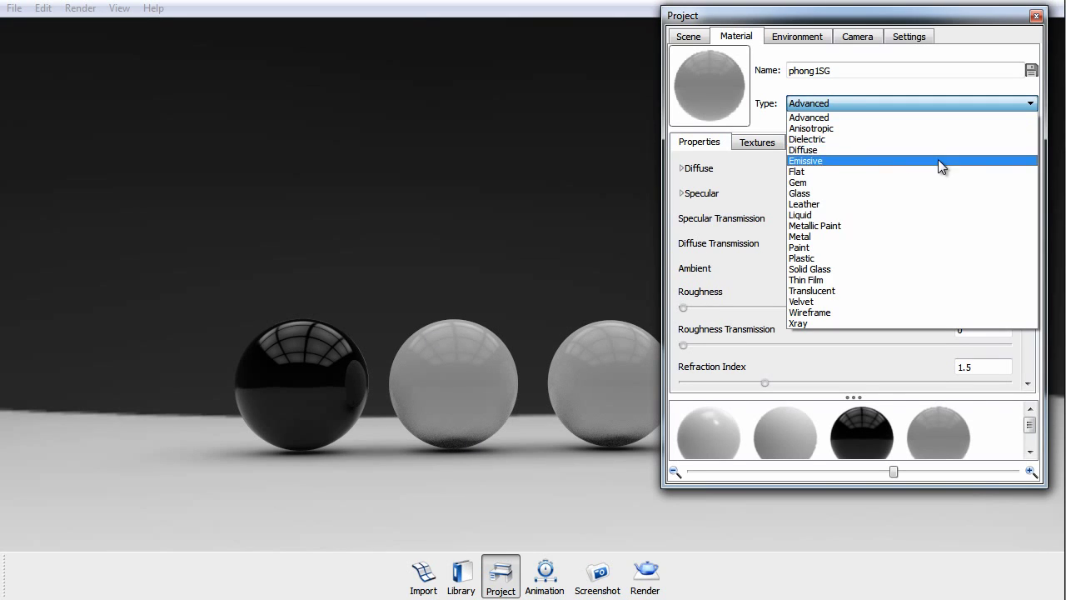
left_click(818, 238)
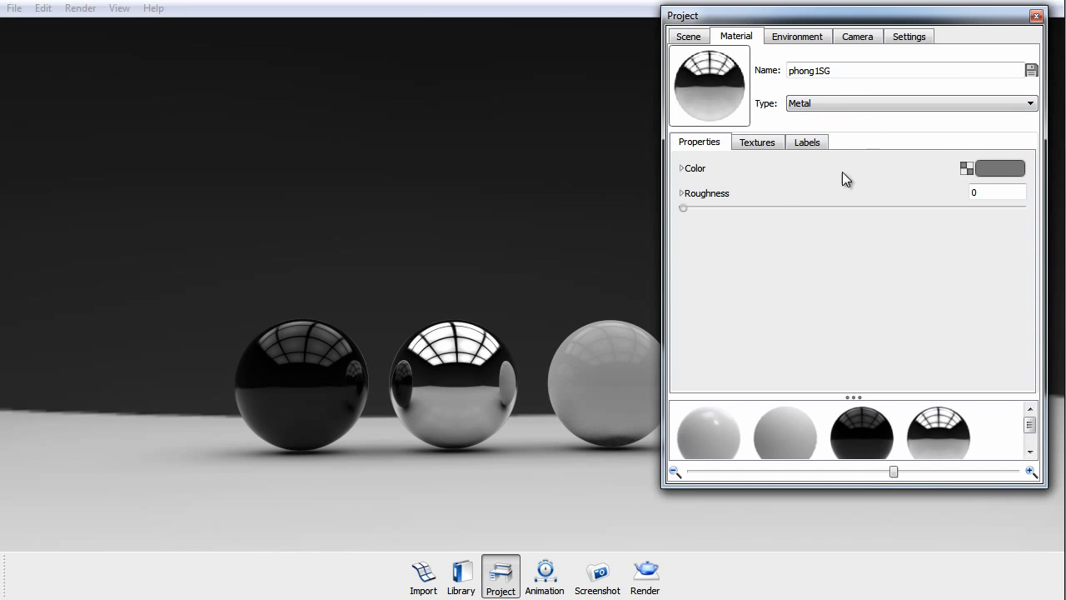
- Set the metal sphere's colour to olive green with hue 88, saturation 149 and value 128, and its roughness to 0.08
left_click(1003, 169)
left_click(964, 159)
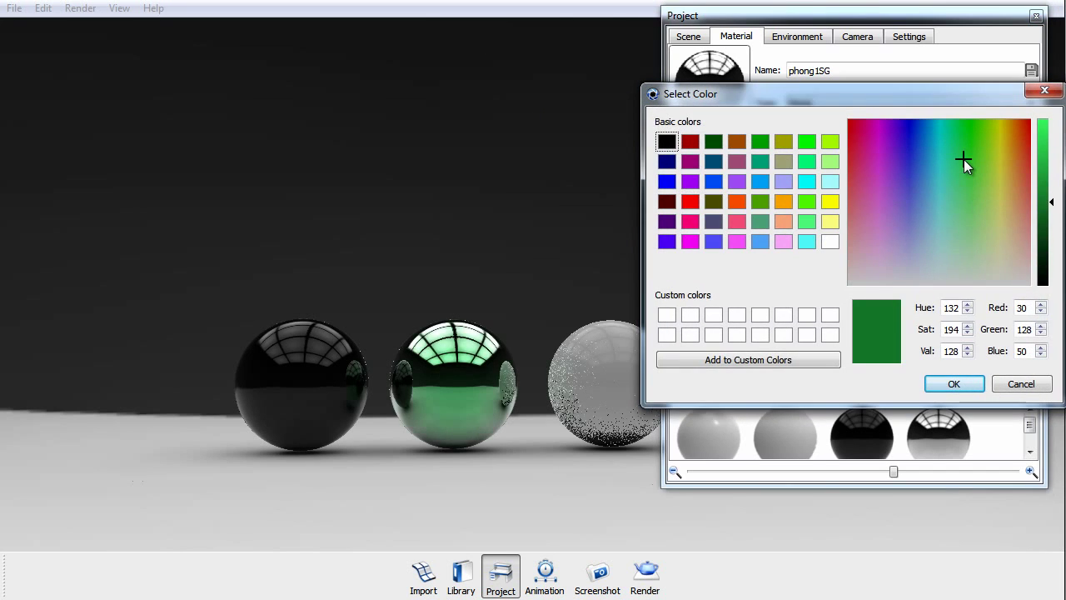
left_click(1006, 134)
left_click(848, 153)
left_click(925, 158)
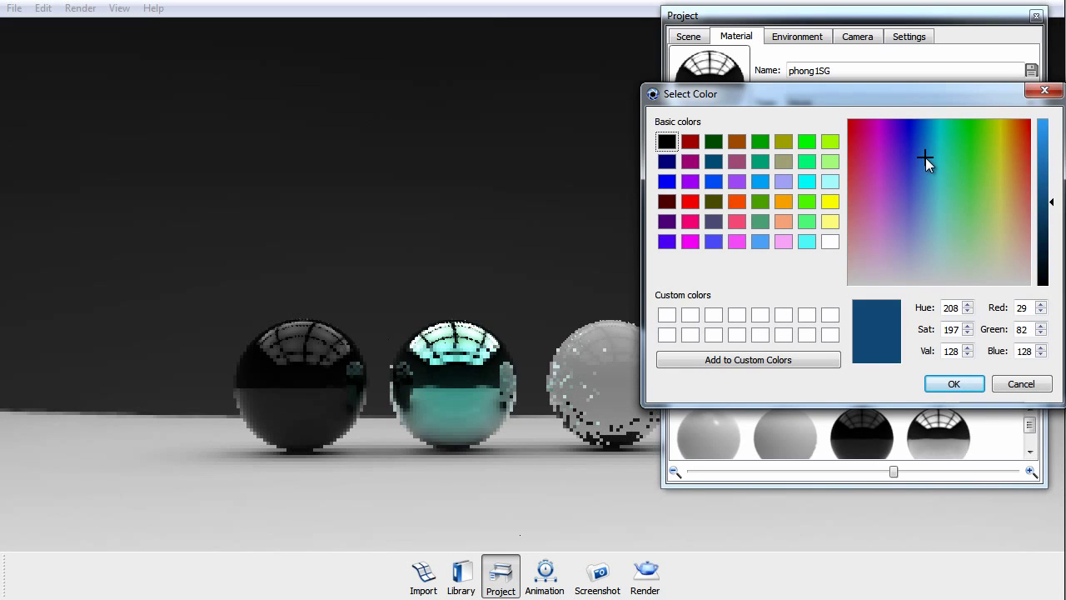
left_click(850, 153)
left_click(986, 190)
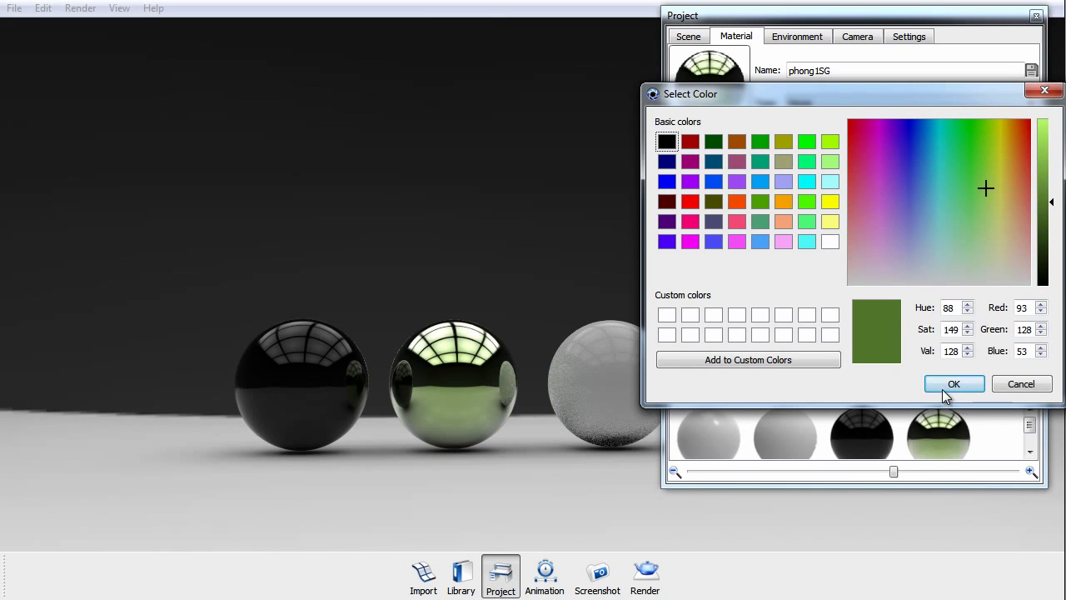
left_click(954, 383)
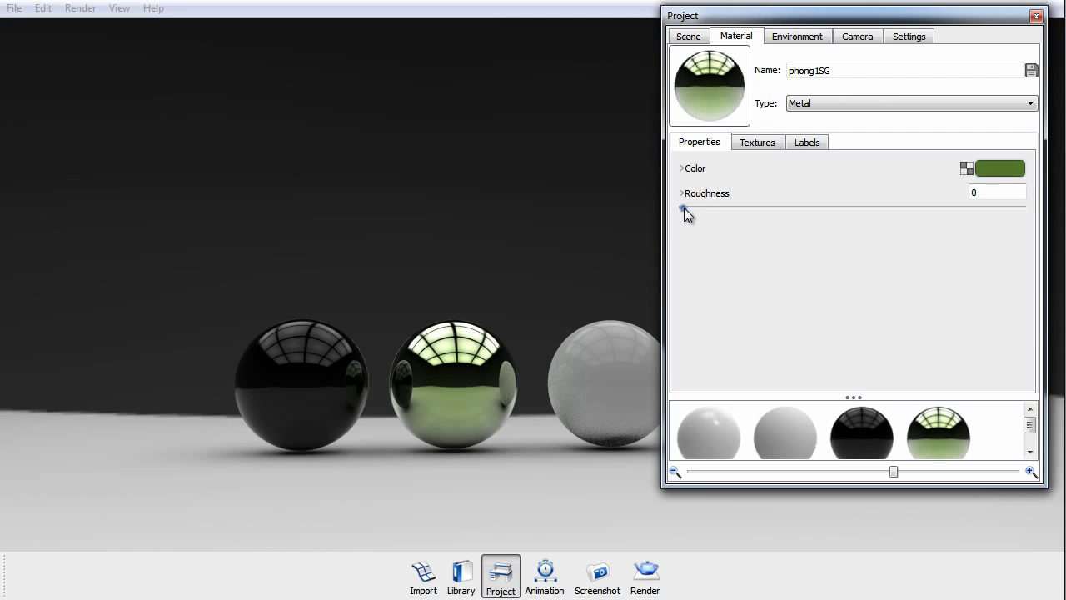
left_click_drag(684, 208, 728, 211)
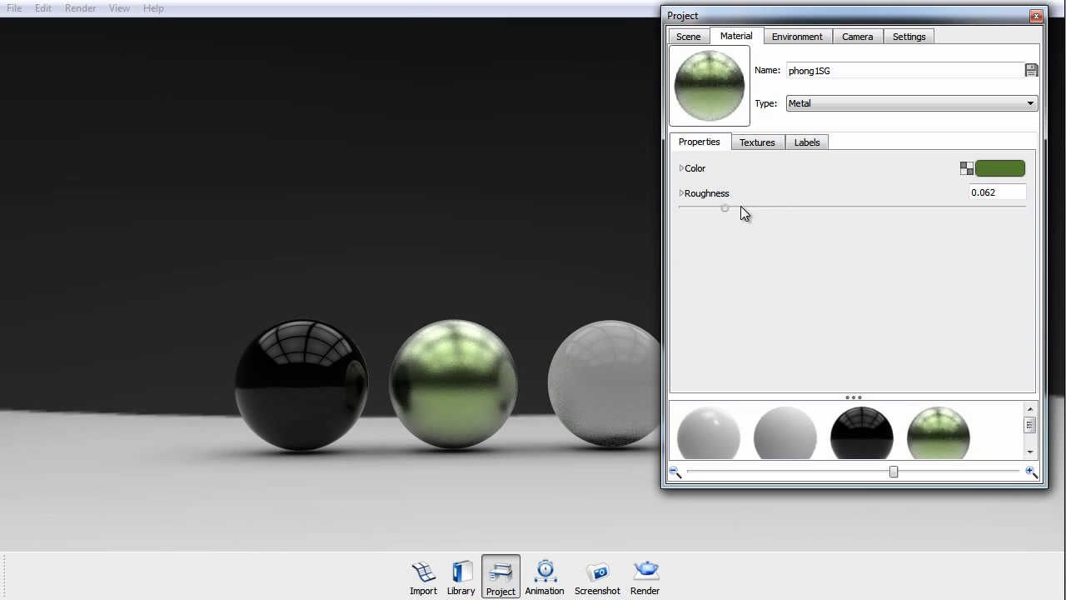
left_click_drag(724, 208, 737, 211)
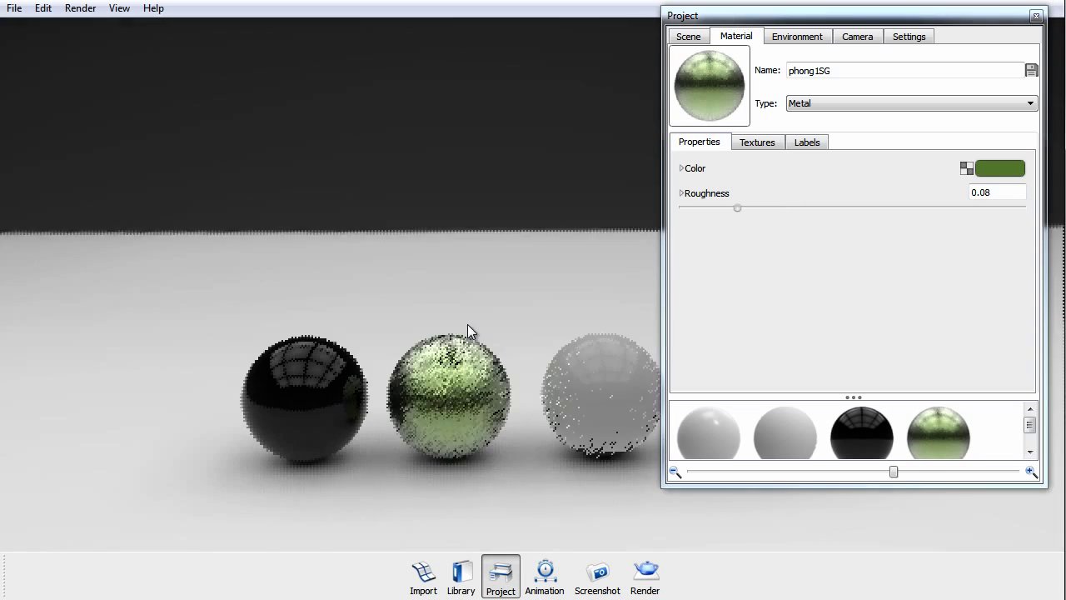
- Try red and orange on the metal sphere, then set its colour to bright green with hue 129, saturation 250 and value 213
left_click(995, 166)
left_click(1022, 131)
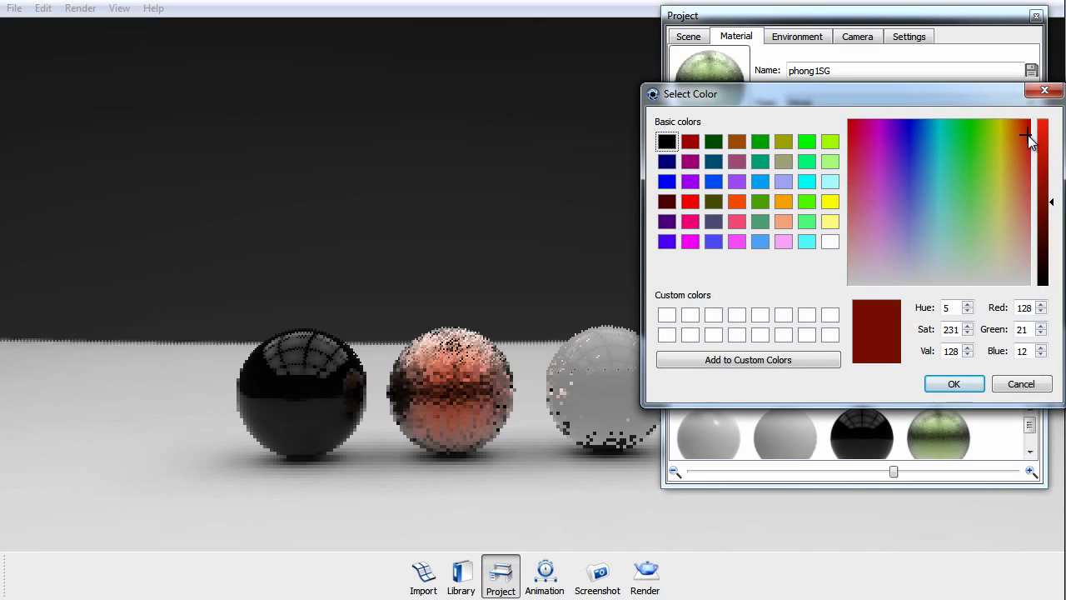
left_click(1019, 126)
left_click_drag(1043, 178, 1043, 147)
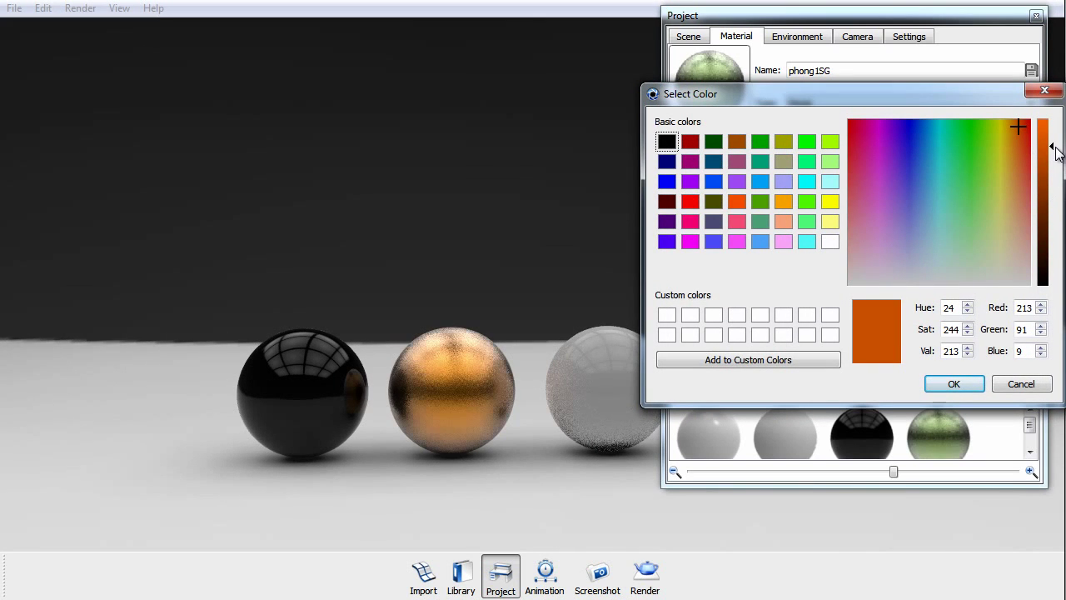
left_click(966, 124)
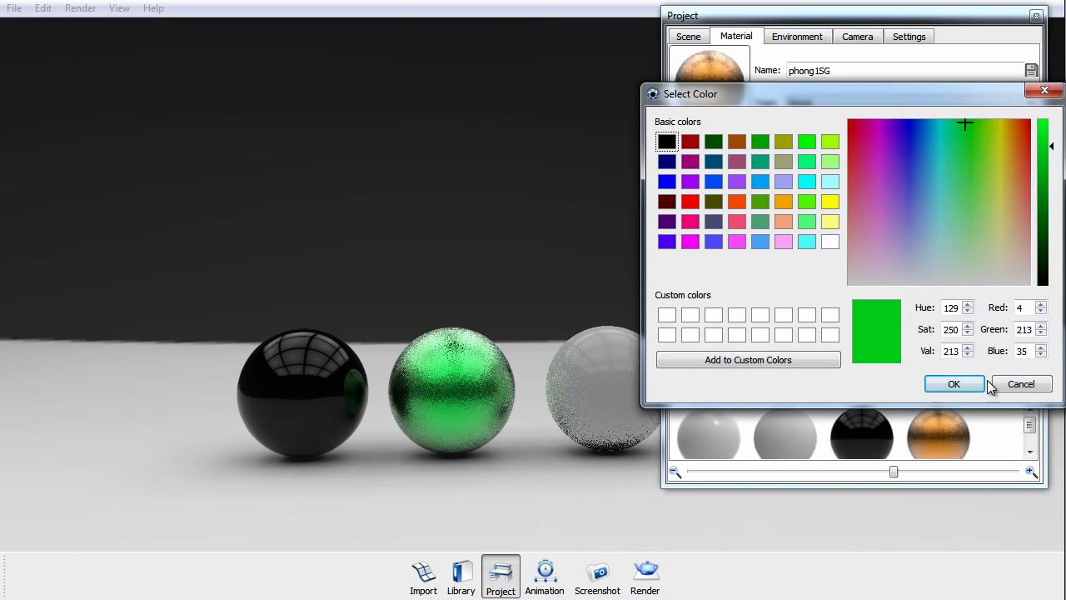
left_click(975, 383)
- Try a roughness of 0.1 on the green metal, set it to 0.029 and close the Project window
left_click_drag(738, 208, 768, 212)
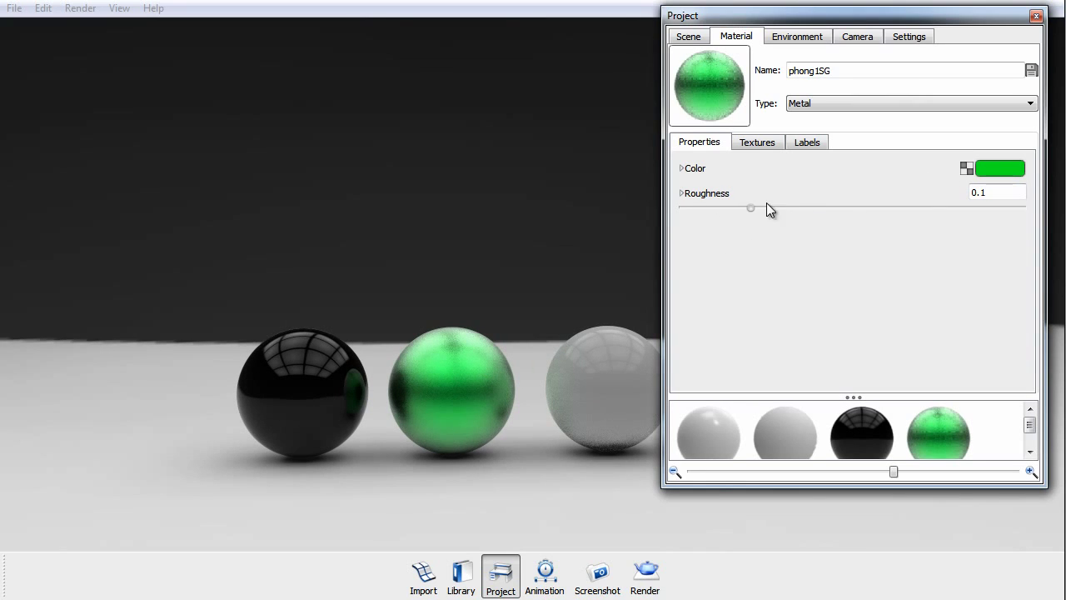
left_click_drag(751, 207, 703, 213)
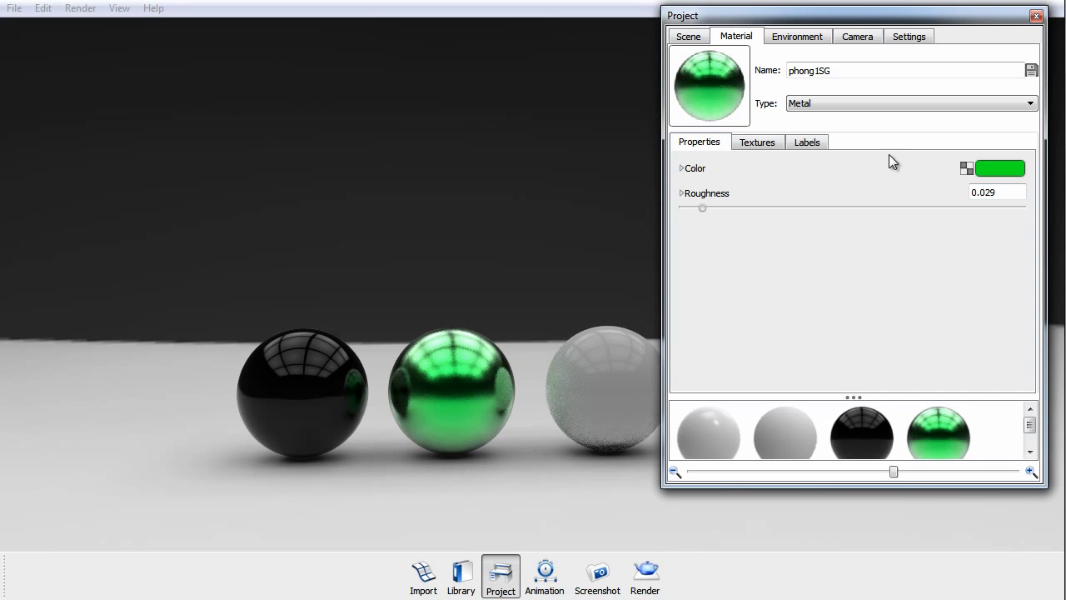
left_click(1035, 16)
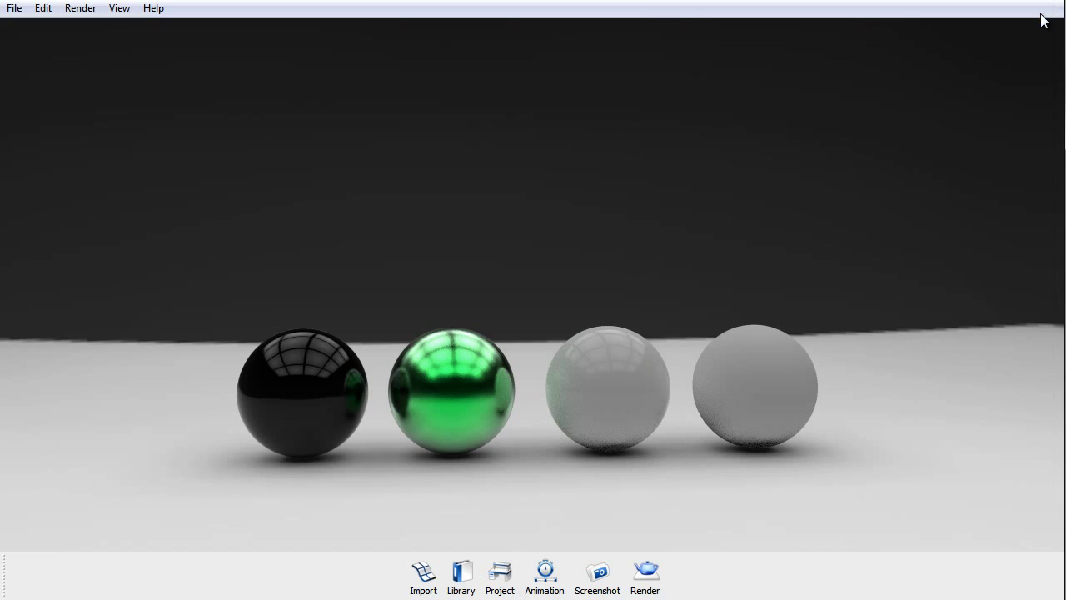
- Change the material type of the third sphere, beside the green metal one, to Solid Glass
left_click_drag(597, 288, 453, 267, "alt")
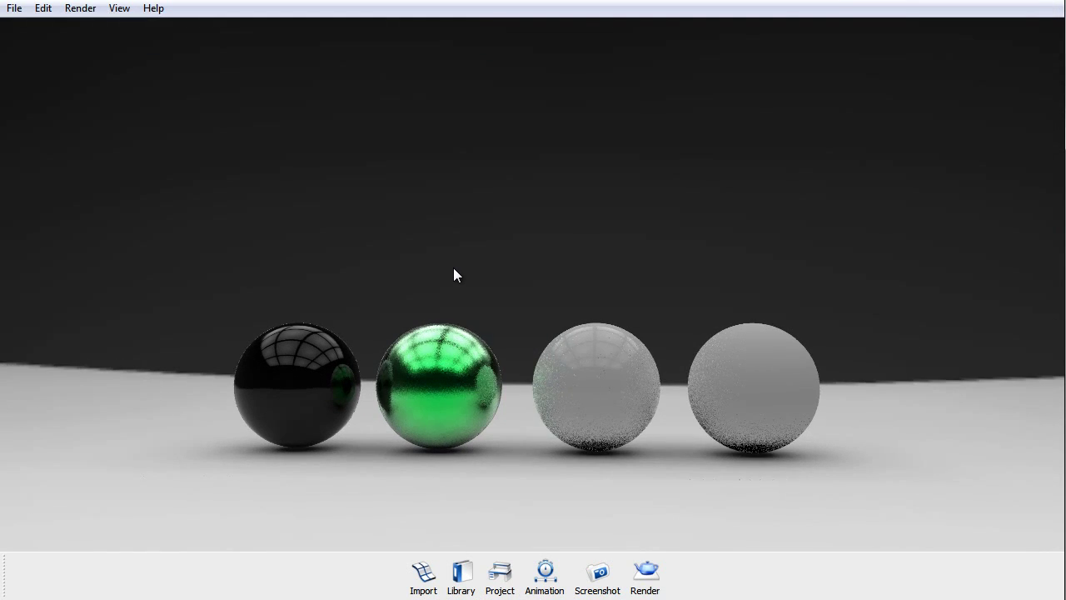
right_click_drag(453, 268, 692, 334, "alt")
middle_click_drag(644, 208, 641, 198, "alt")
left_click_drag(637, 200, 630, 223, "alt")
middle_click_drag(643, 155, 644, 133, "alt")
left_click_drag(642, 164, 639, 163, "alt")
key("space")
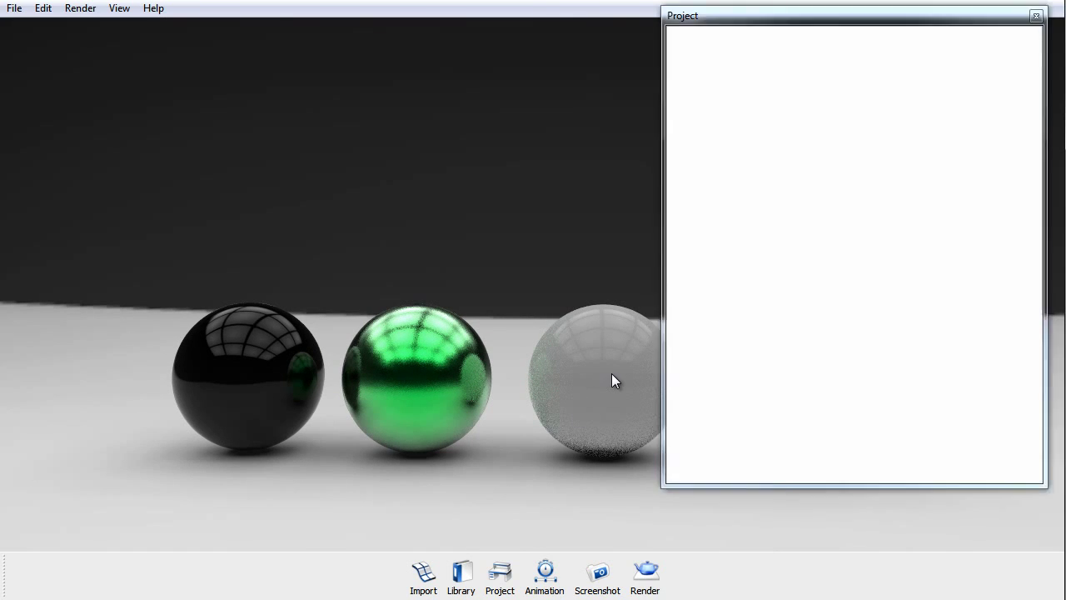
left_click_drag(773, 14, 773, 65)
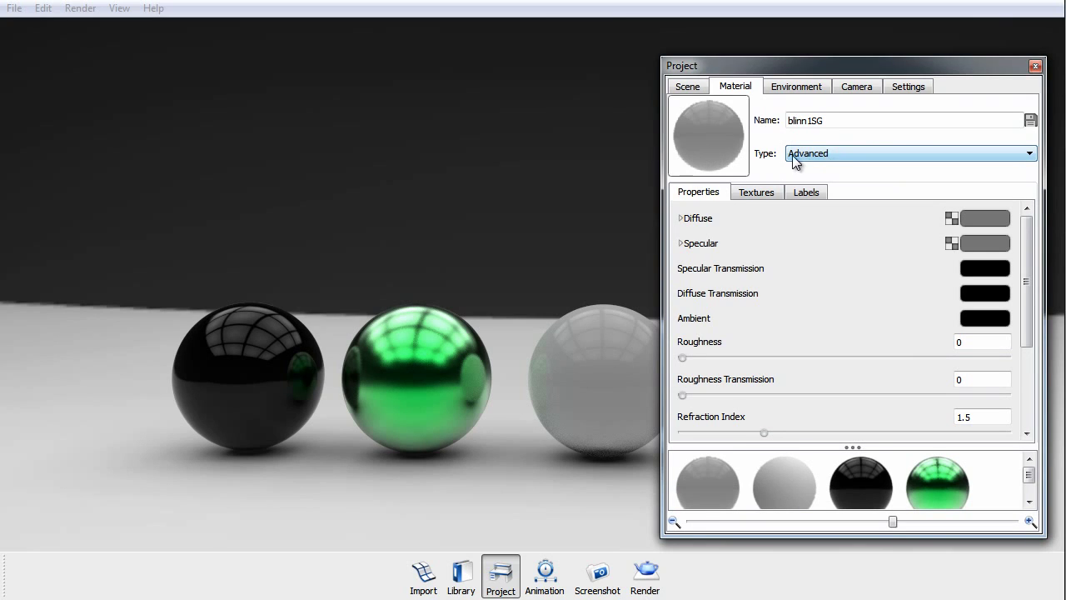
left_click(845, 155)
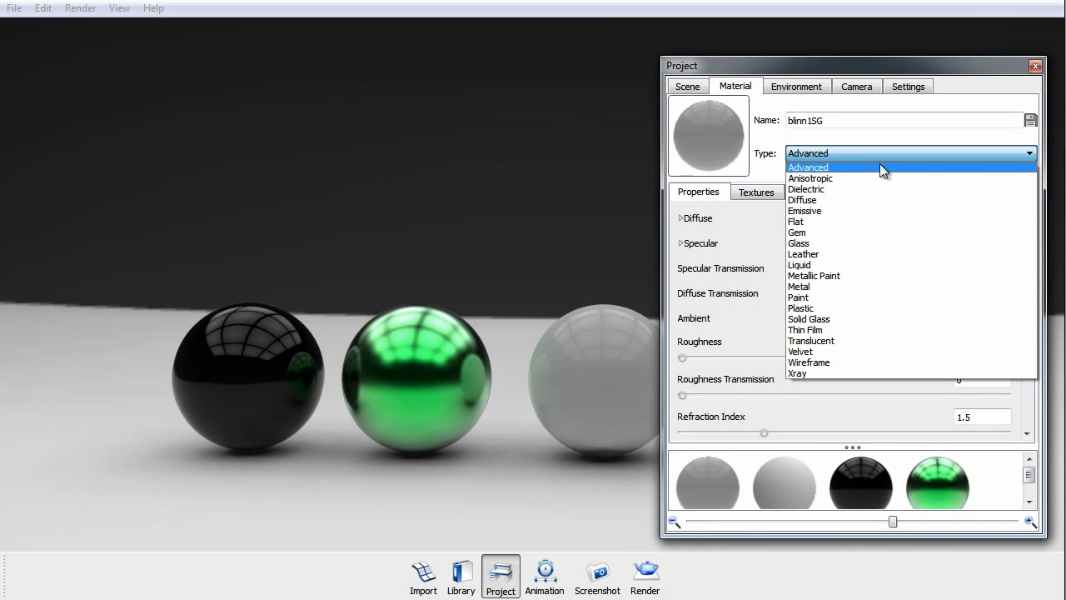
left_click(861, 321)
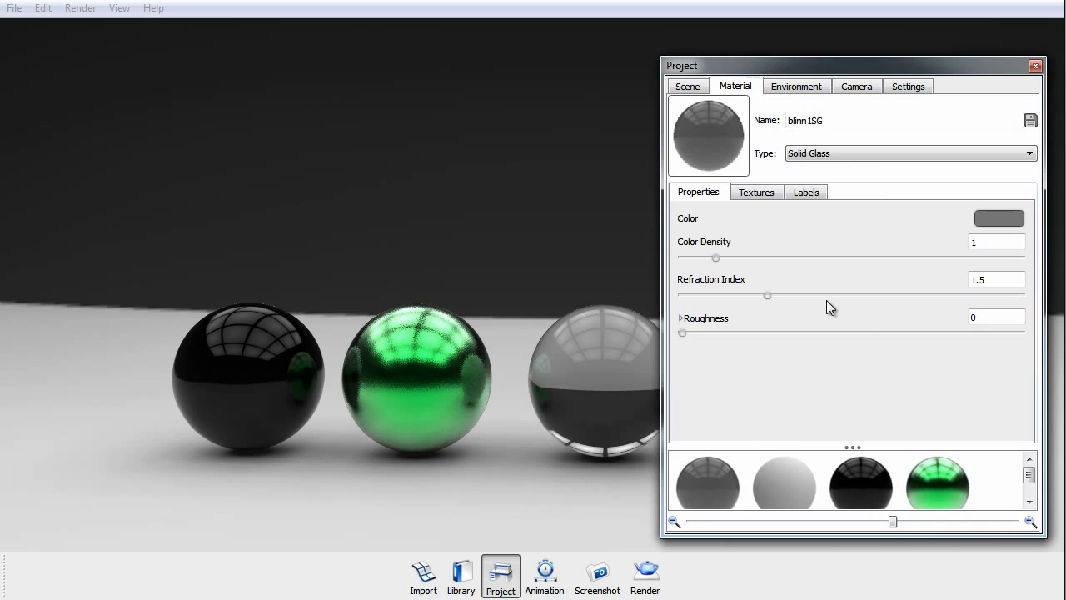
- Try green on the Solid Glass sphere, then set its colour to magenta with hue 336, saturation 209 and value 128
left_click_drag(555, 176, 421, 112)
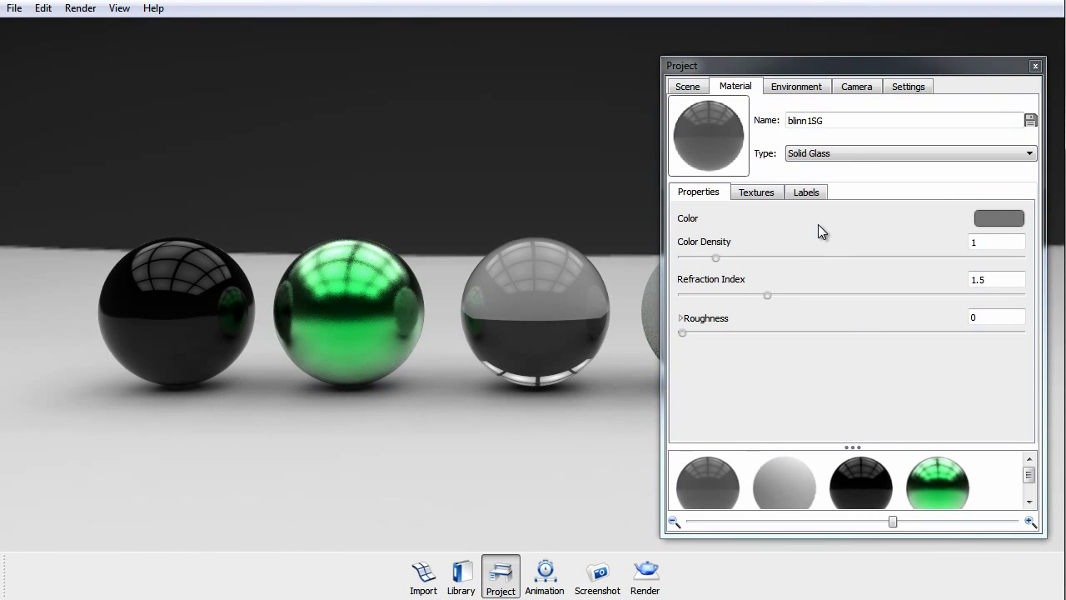
left_click(1006, 226)
left_click(967, 210)
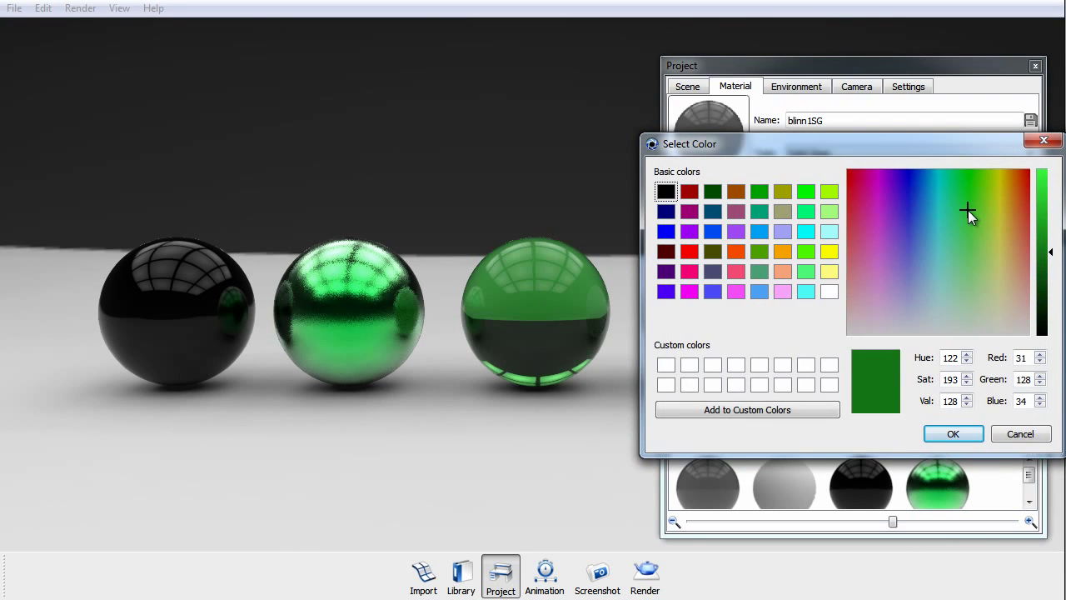
left_click_drag(968, 210, 860, 199)
left_click(860, 199)
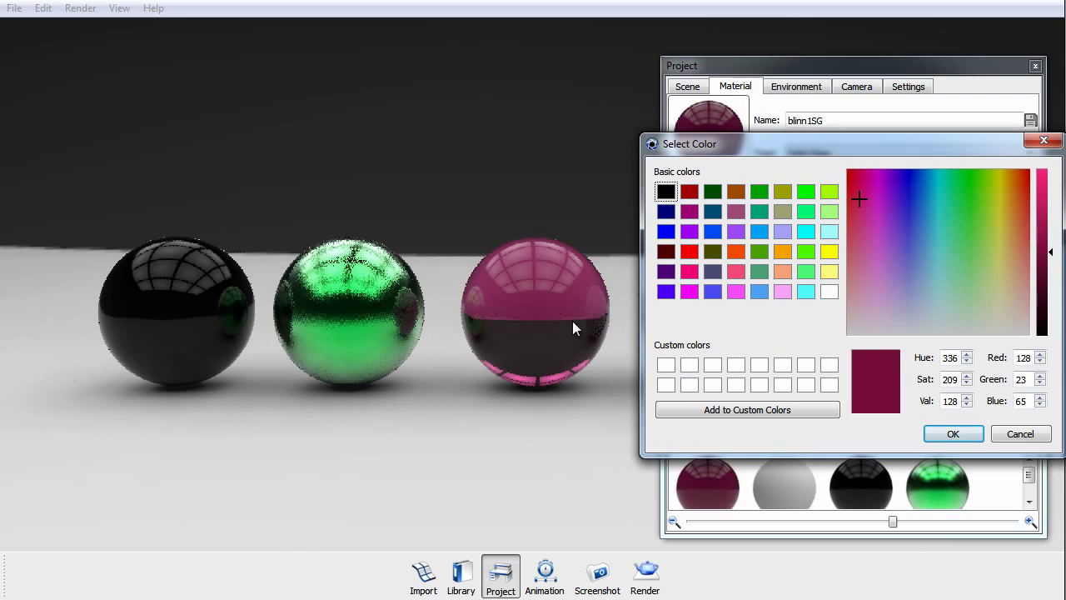
left_click(955, 434)
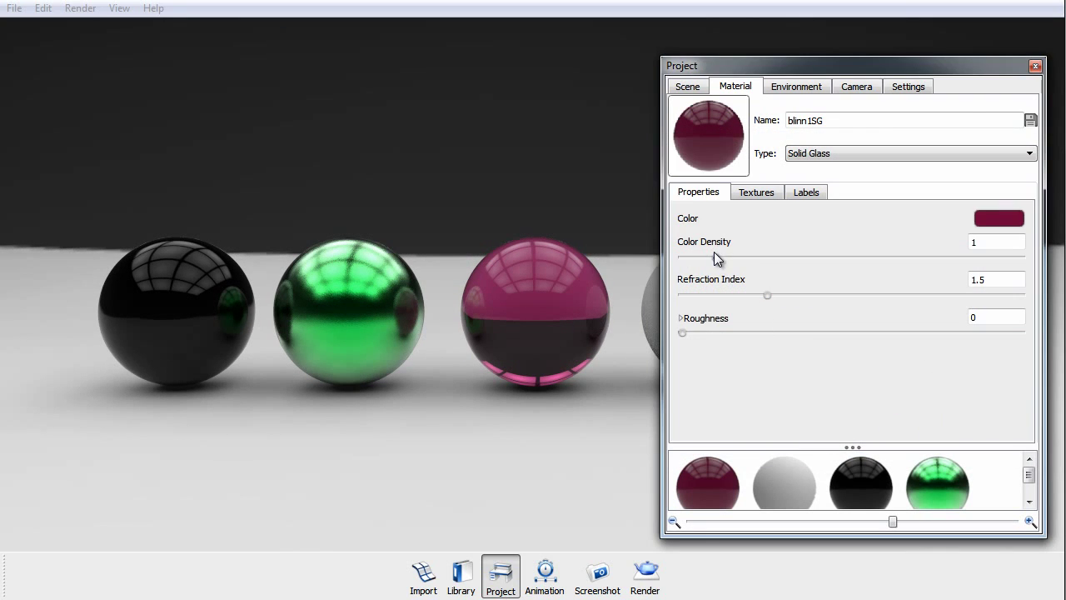
- Set the glass sphere's colour density to 1.281, try a refraction index of 1.512 and set it to 1.5
left_click_drag(715, 258, 728, 283)
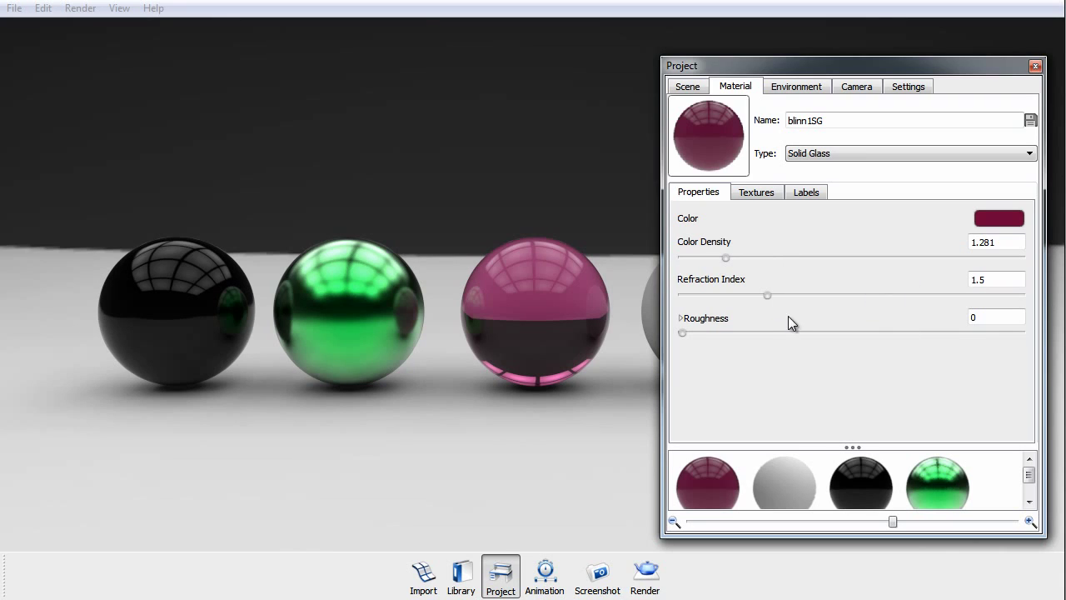
double_click(954, 279)
mouse_move(766, 295)
left_mouse_down()
mouse_move(926, 311)
mouse_move(797, 299)
mouse_move(767, 285)
left_mouse_up()
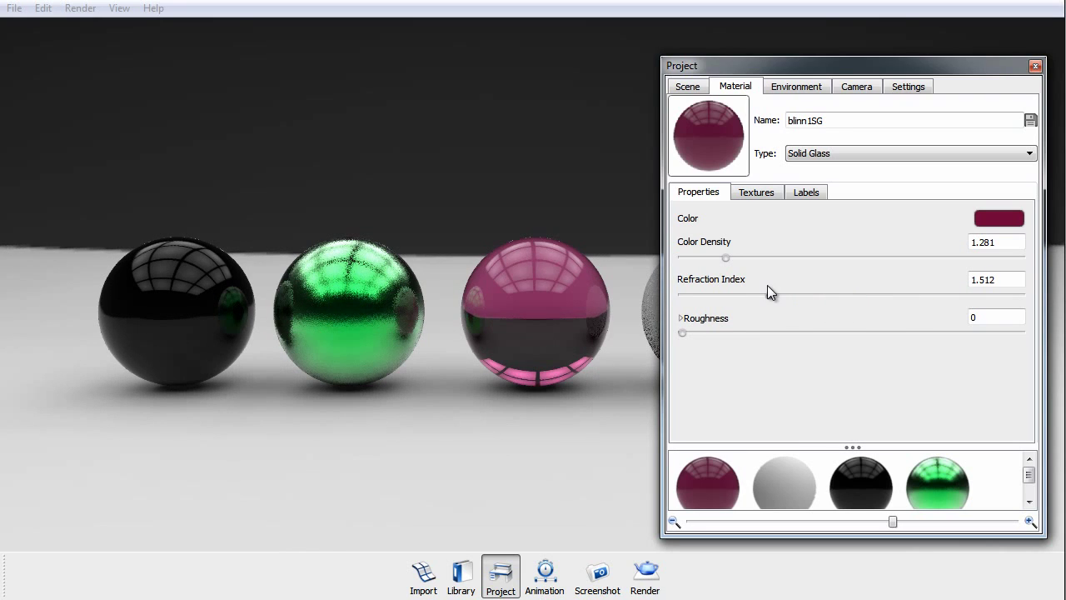
double_click(1004, 279)
type("1.5")
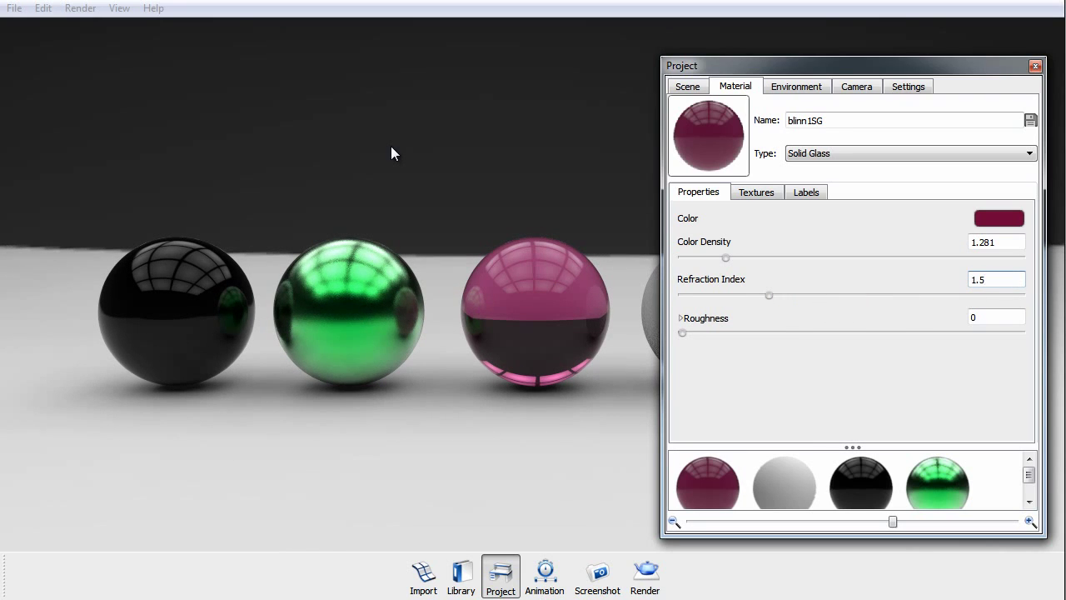
key("Tab")
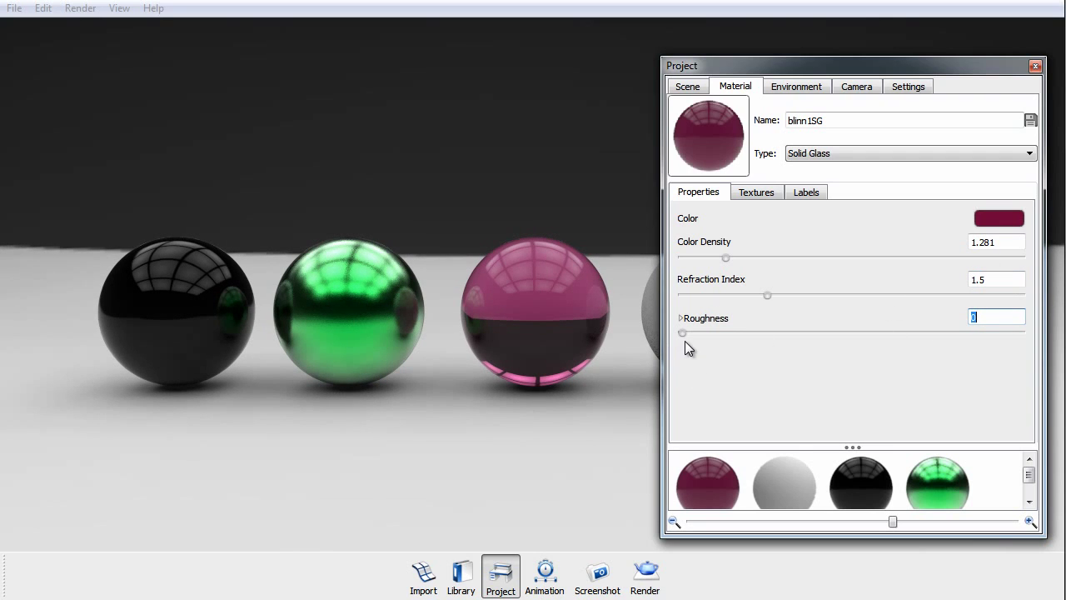
- Try a roughness of 0.083 on the magenta glass sphere and reset it to 0
left_click_drag(682, 335, 736, 343)
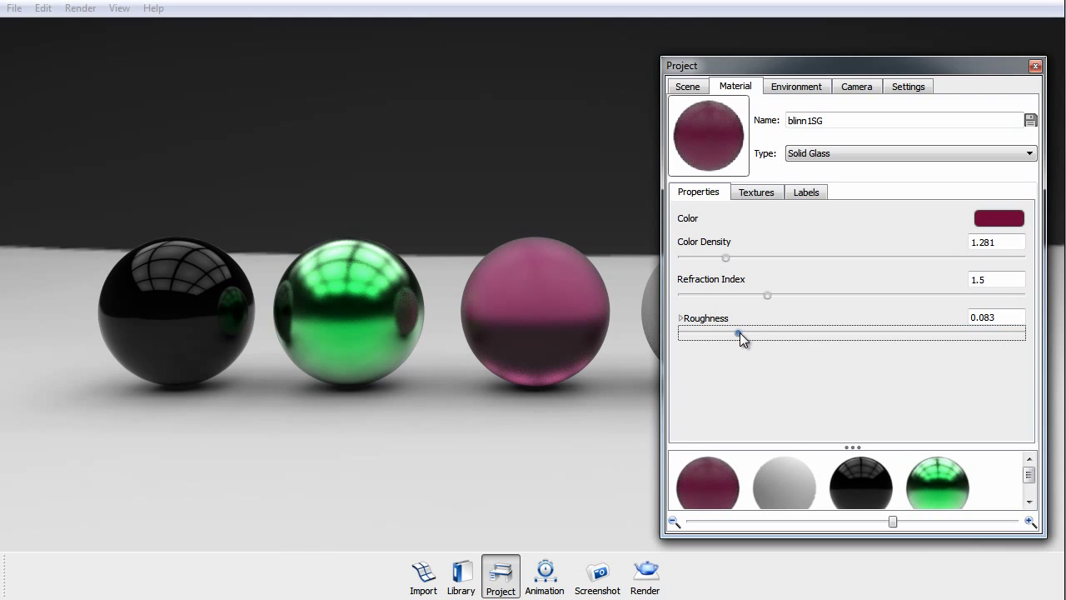
left_click_drag(739, 332, 725, 330)
left_click_drag(717, 330, 649, 338)
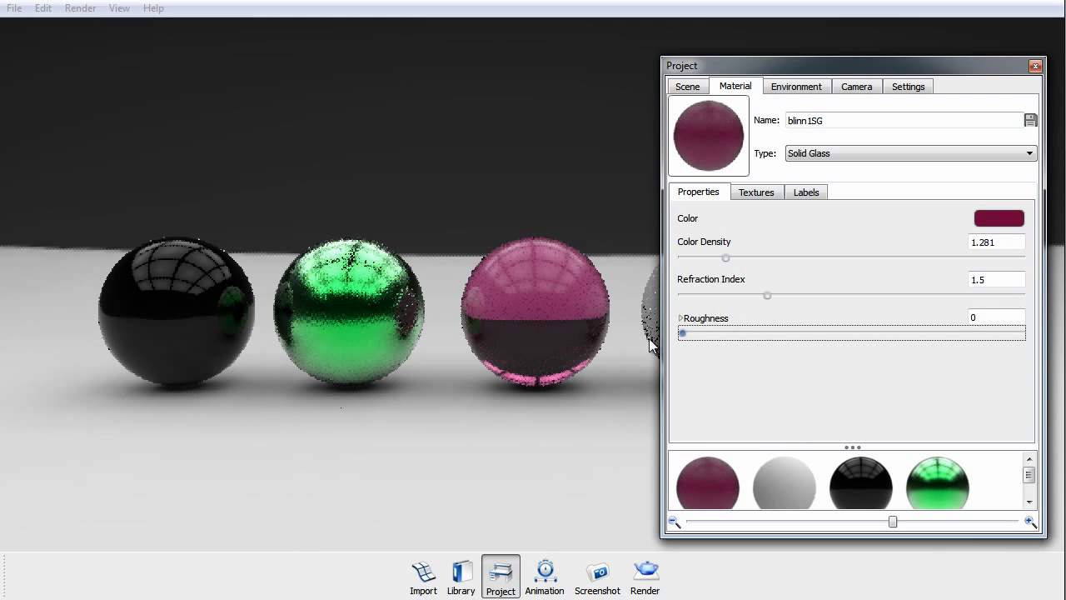
- Change the material type of the grey fourth sphere to Translucent and move the Project window clear of it
left_click(1035, 66)
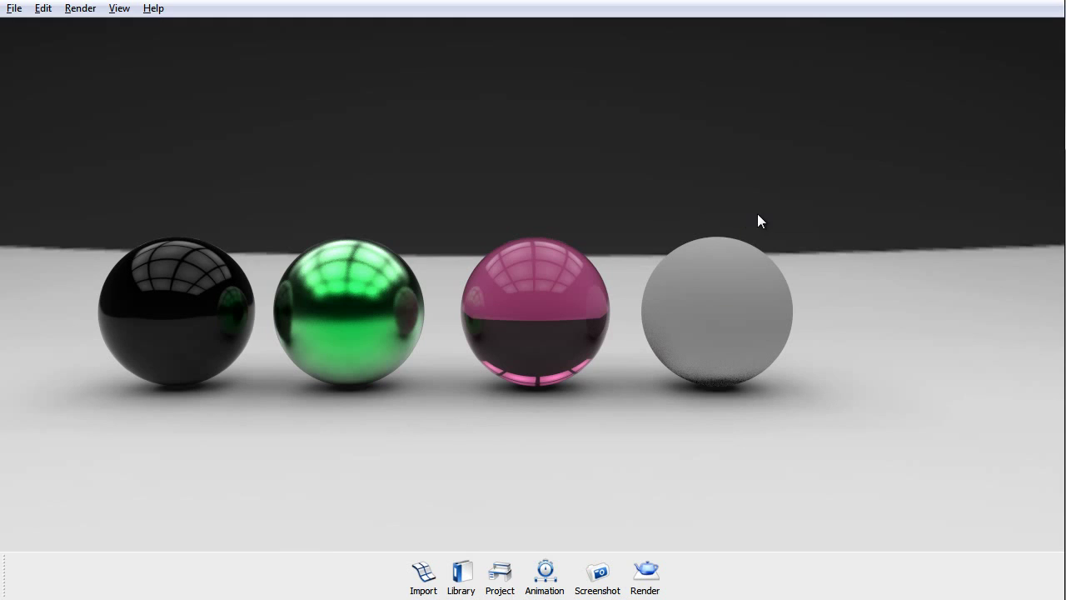
left_click_drag(647, 293, 723, 297)
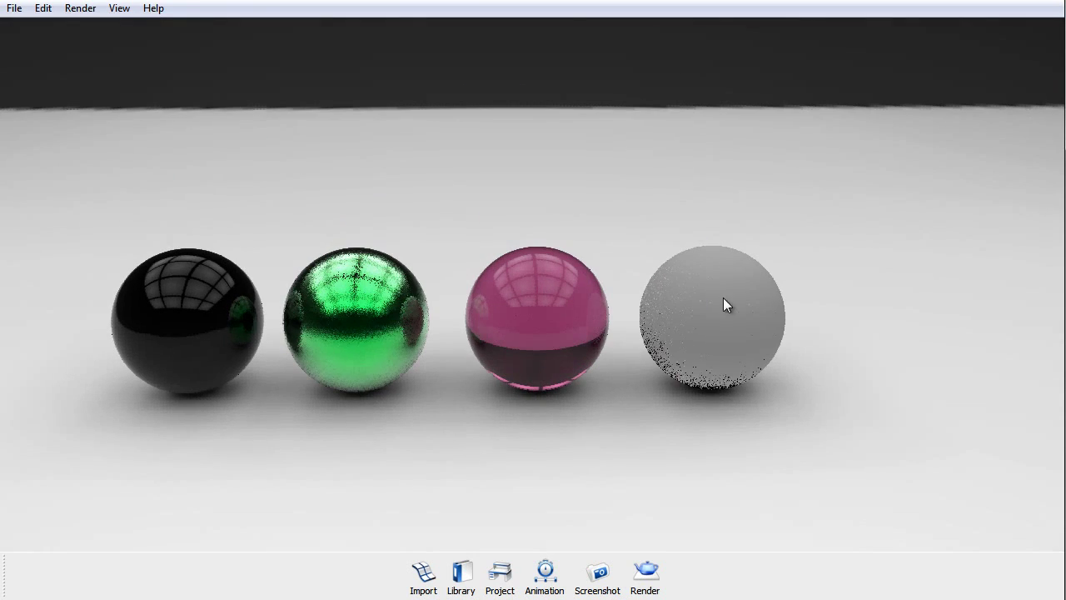
key("space")
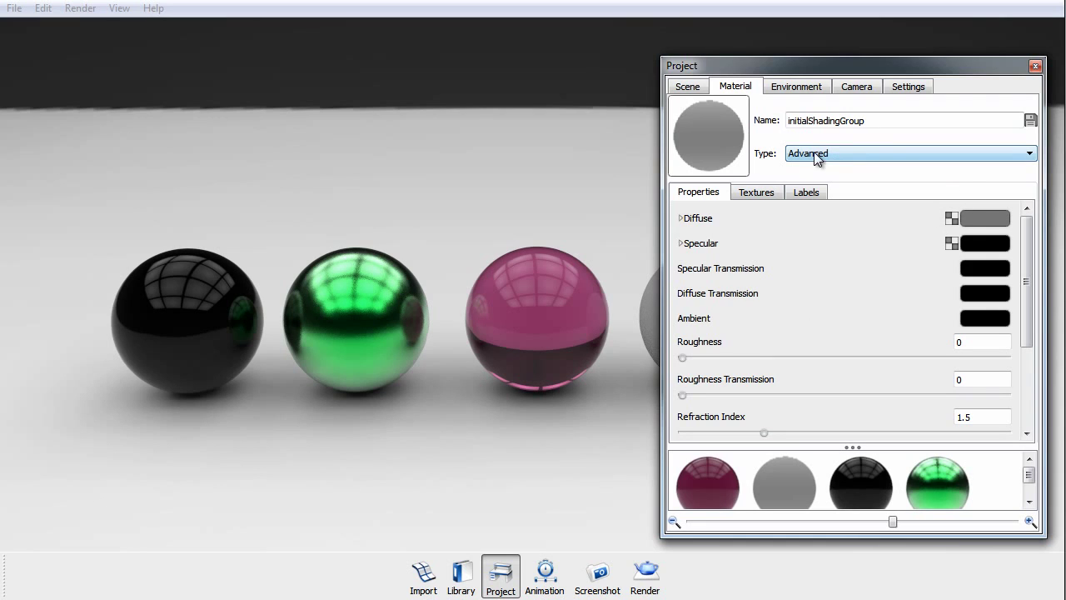
left_click(906, 154)
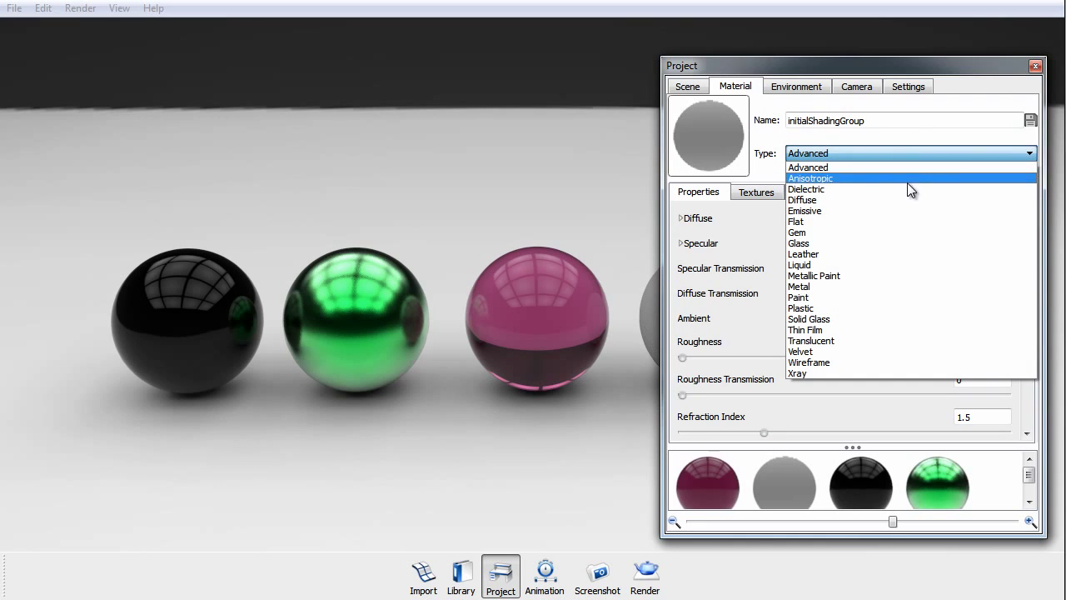
left_click(866, 341)
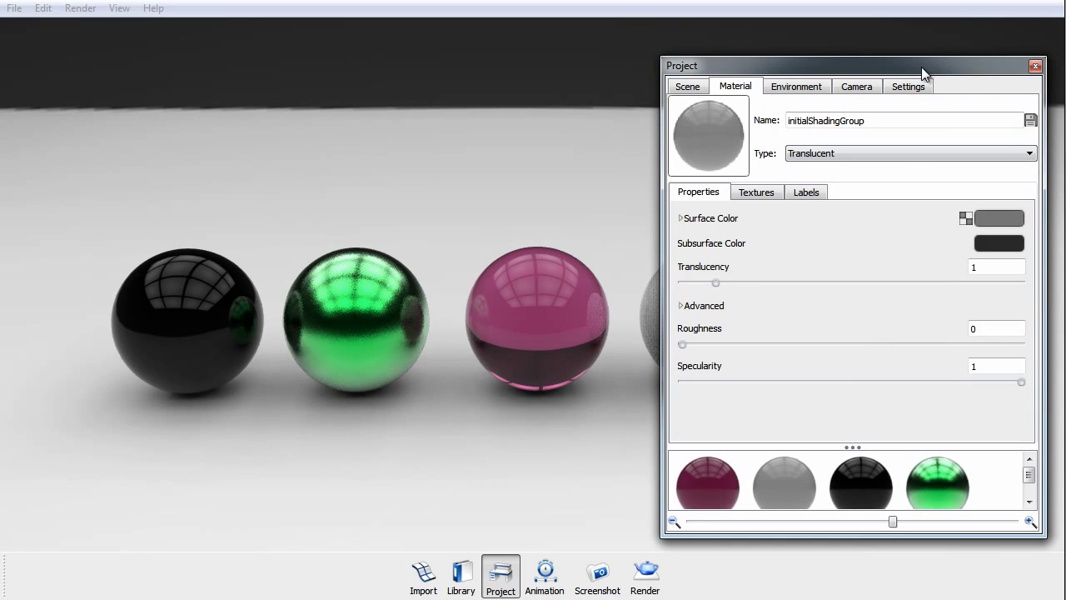
left_click_drag(922, 67, 317, 66)
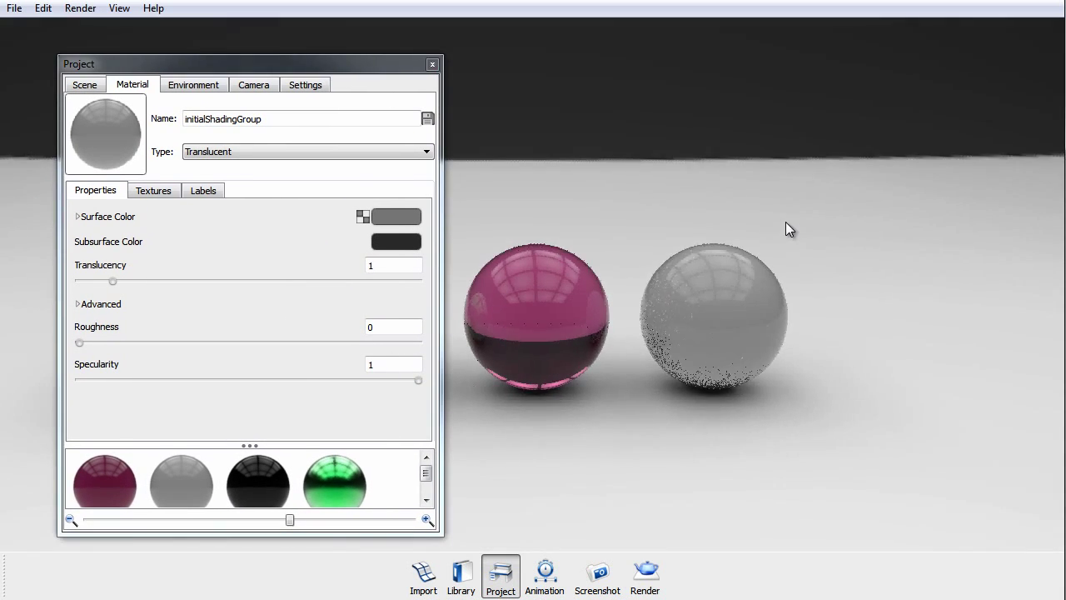
- Set the translucent sphere's surface colour to dark red with hue 0, saturation 234 and value 128
left_click_drag(785, 221, 766, 191)
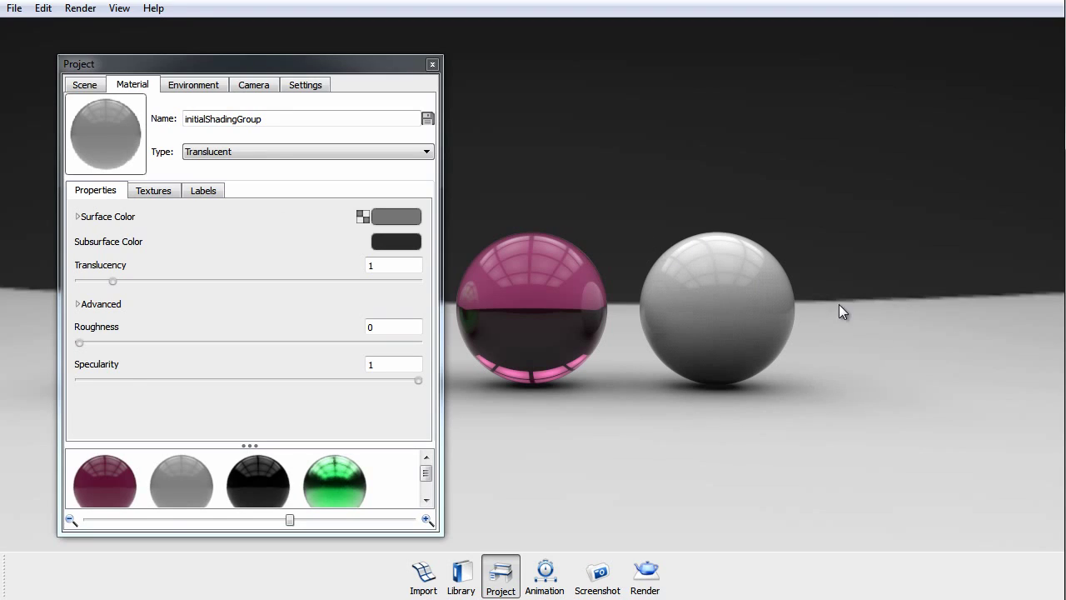
scroll(551, 219, "up", 5)
middle_click_drag(719, 306, 369, 253)
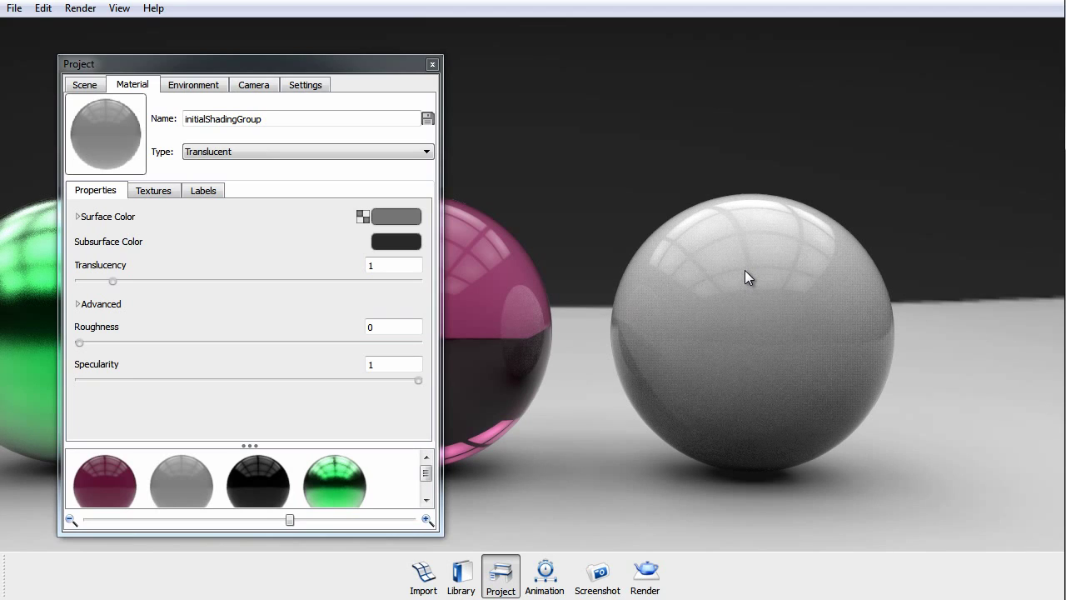
left_click(396, 217)
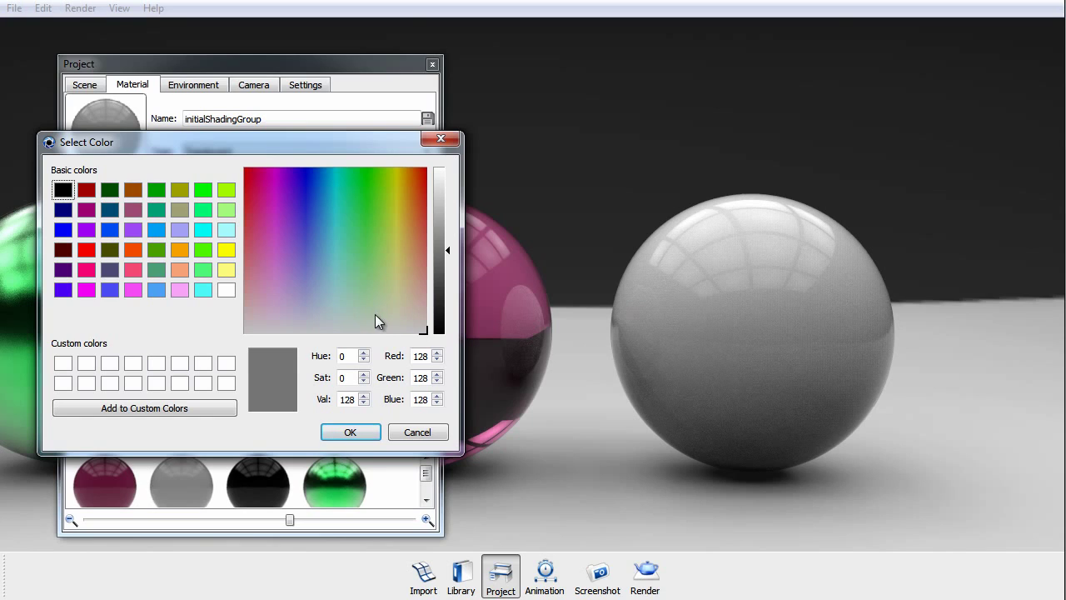
left_click_drag(379, 323, 426, 183)
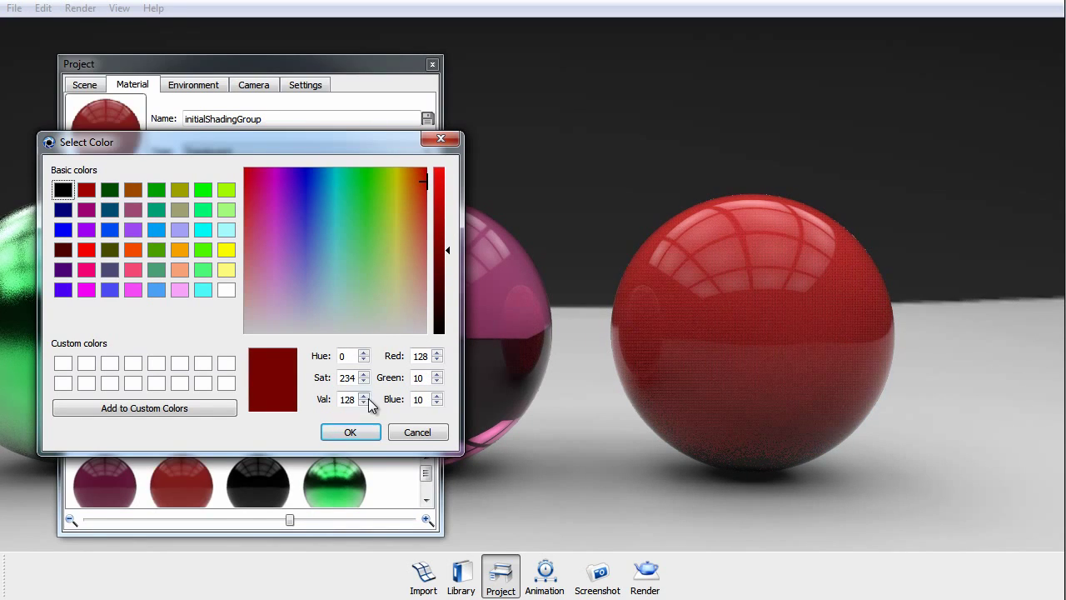
left_click(375, 432)
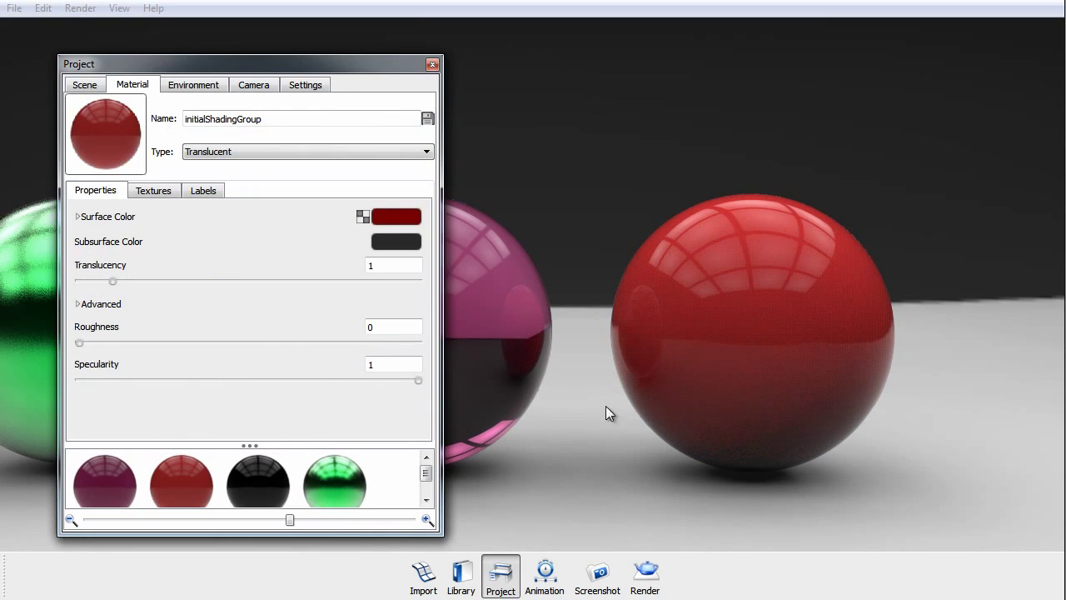
- Set the translucent sphere's subsurface colour to golden yellow with hue 50, saturation 249 and value 203
left_click(396, 242)
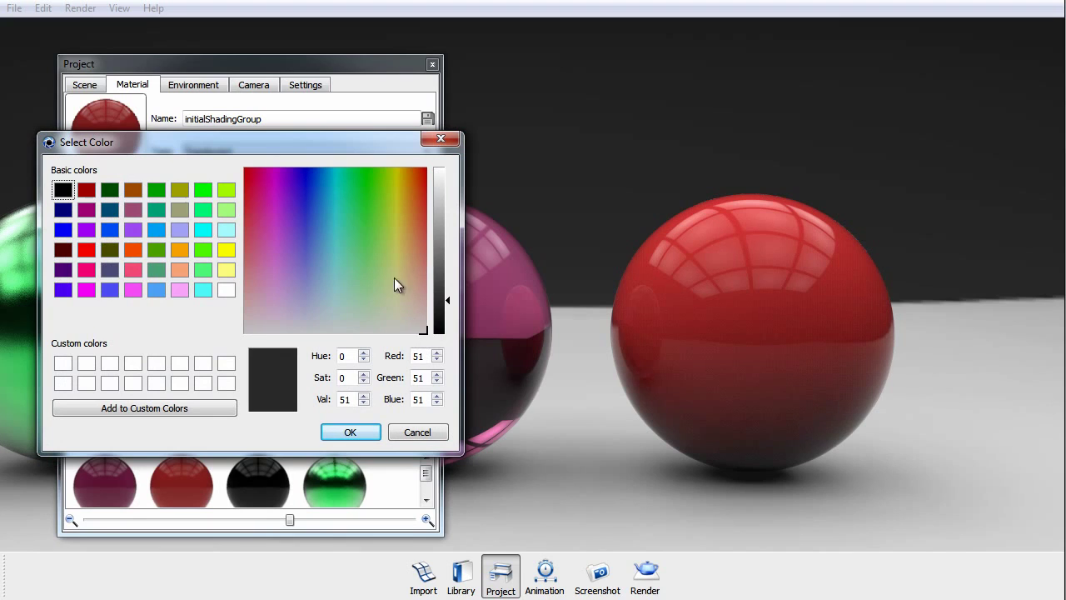
left_click(402, 240)
left_click_drag(404, 239, 402, 172)
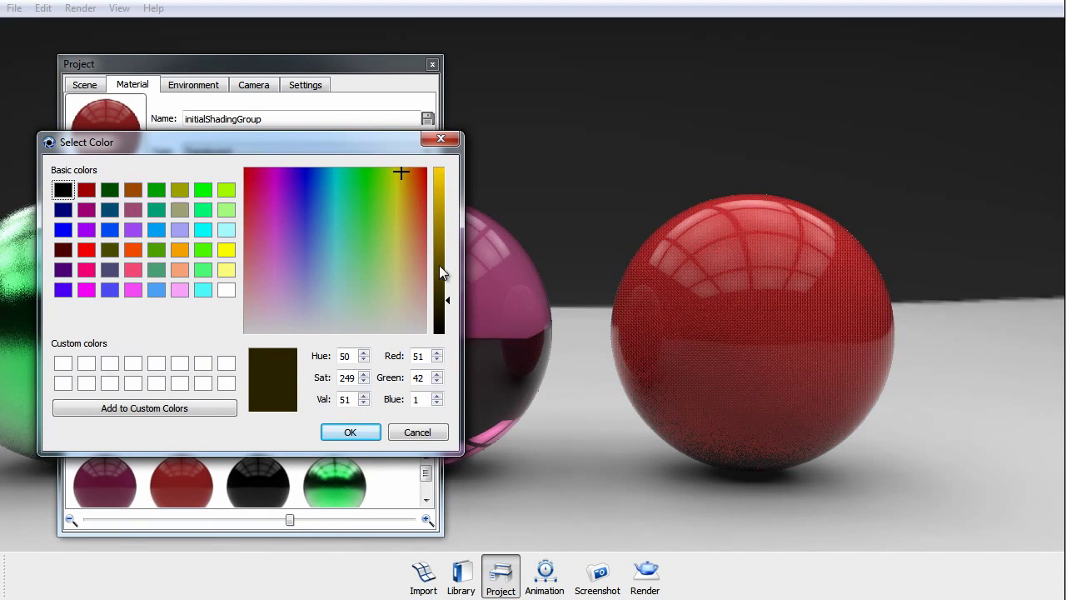
left_click_drag(446, 283, 452, 230)
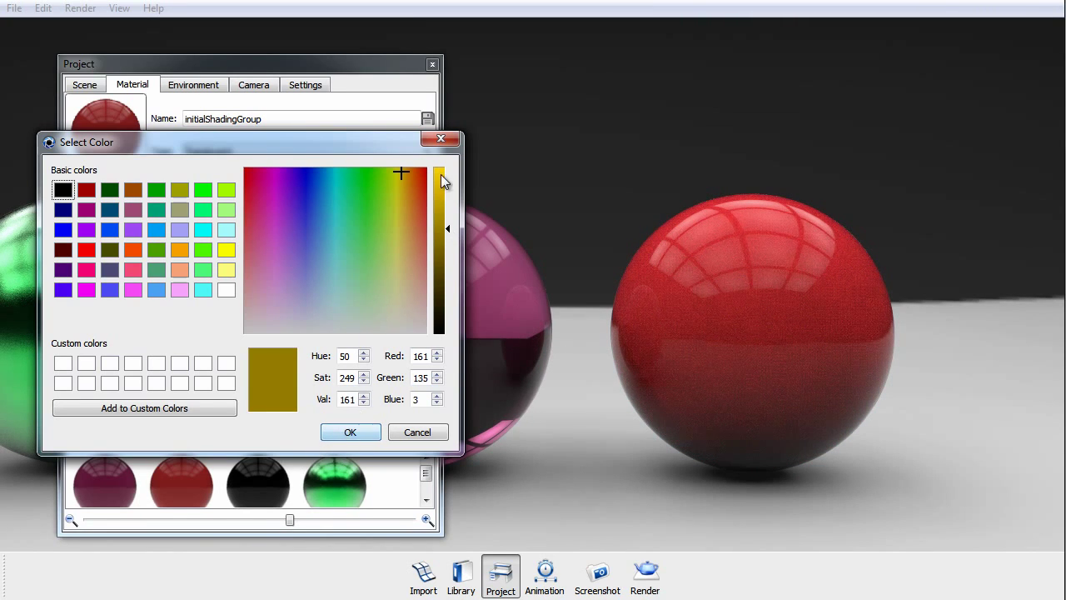
left_click(443, 202)
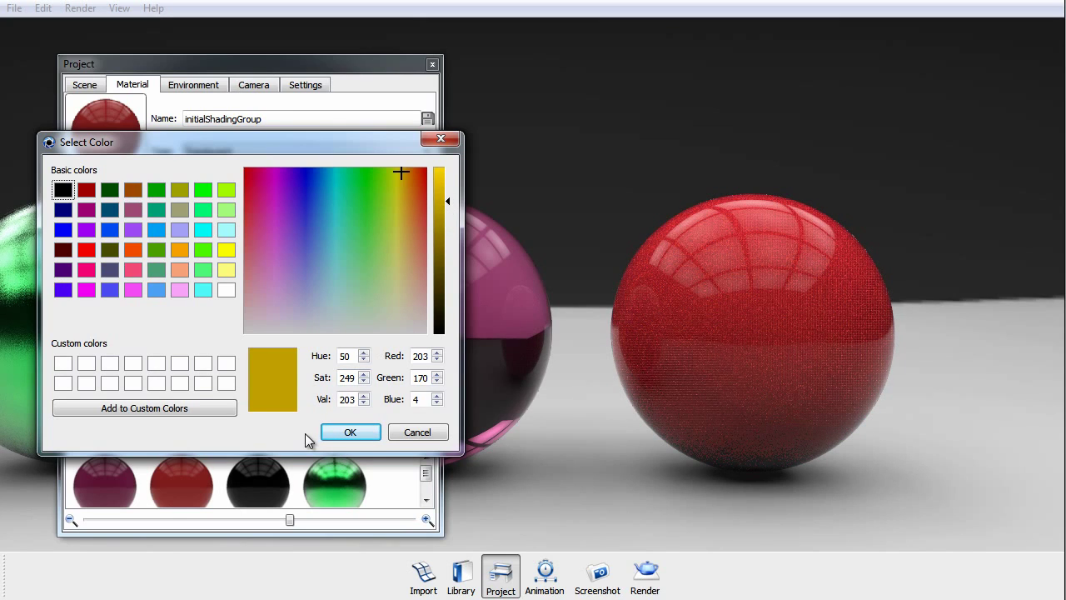
left_click(340, 432)
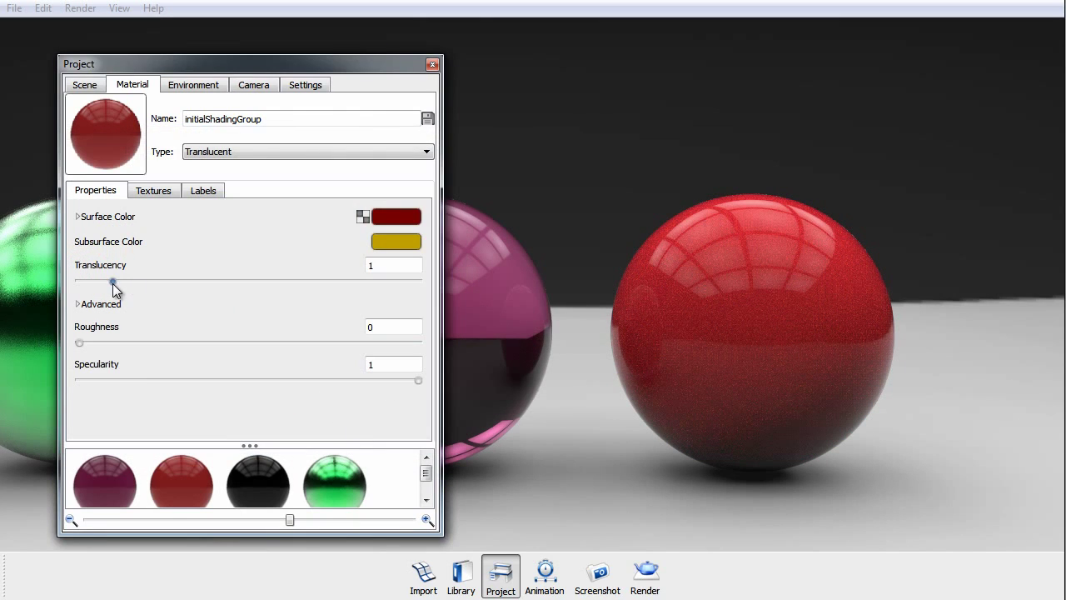
- Set the red sphere's translucency to 4.795 and look over its advanced properties
left_click_drag(112, 283, 241, 281)
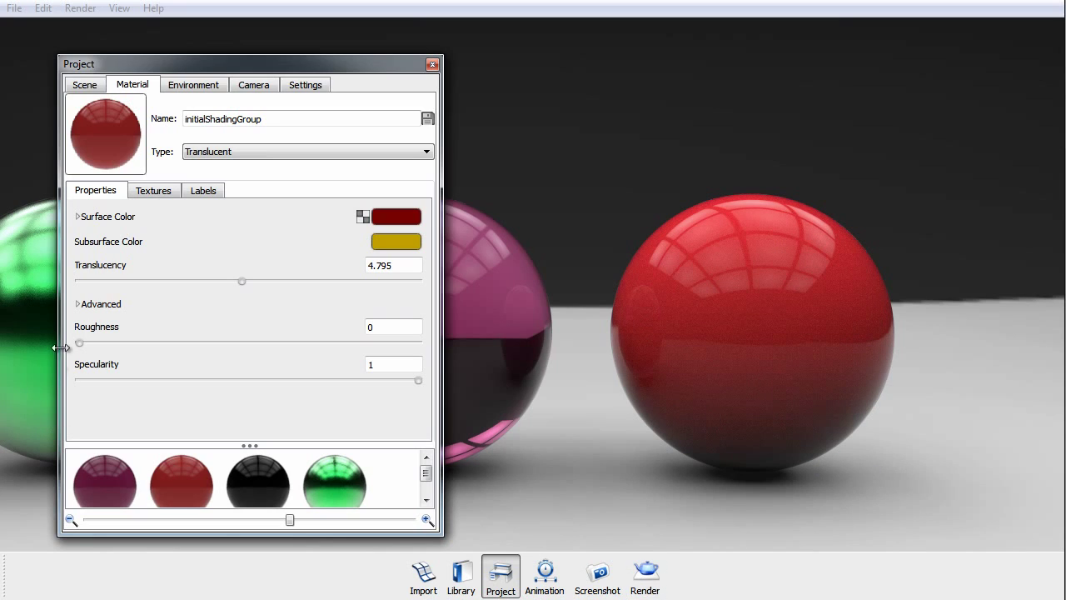
left_click(79, 307)
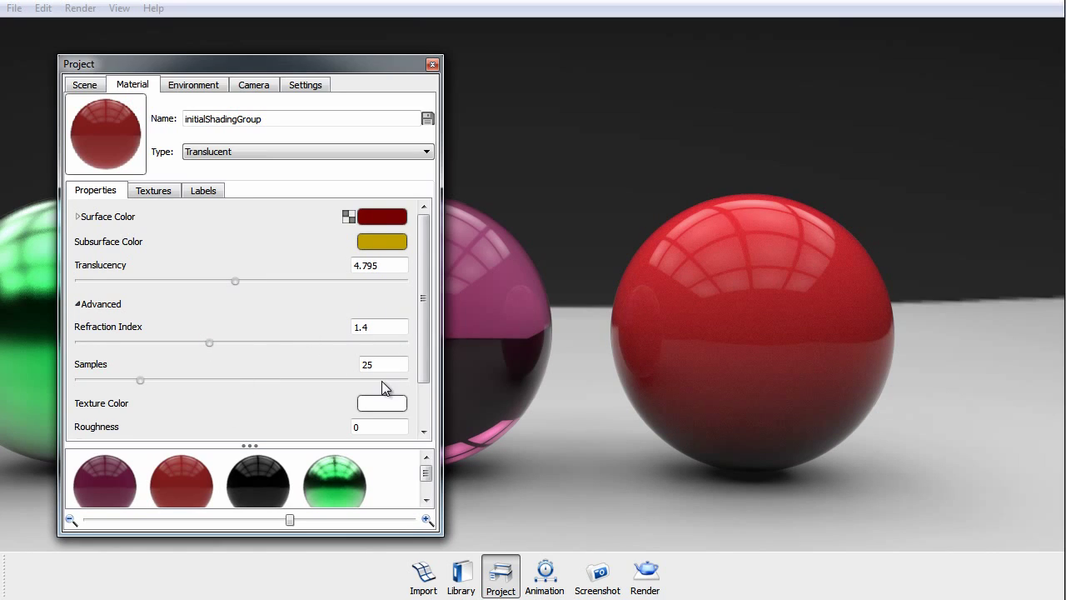
left_click(79, 305)
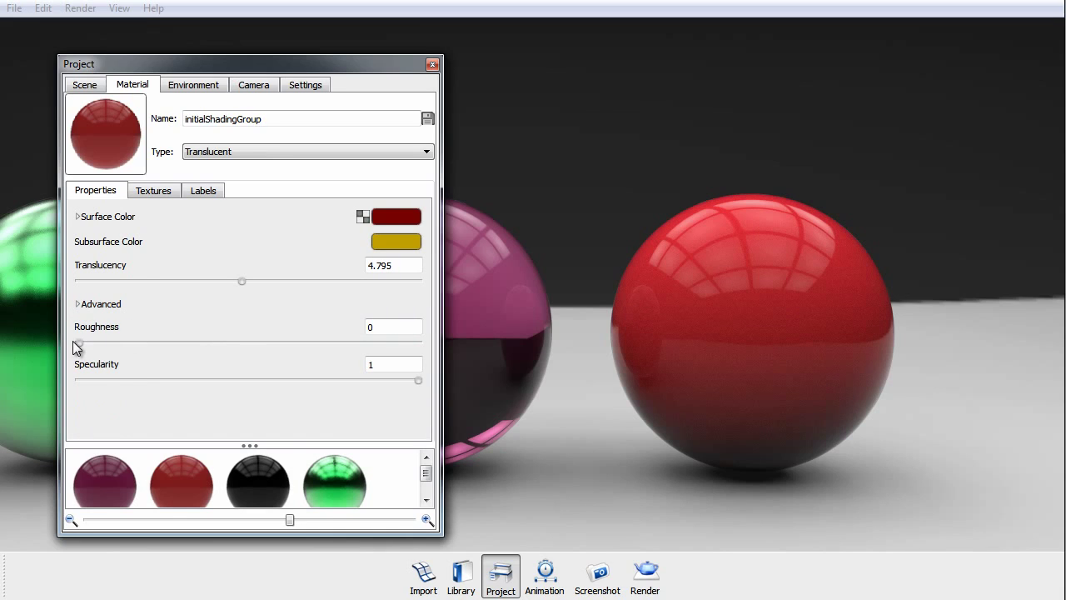
- Try a roughness of 0.066 and a specularity of 0 on the red sphere, restoring them to 0 and 1
left_click_drag(77, 343, 101, 348)
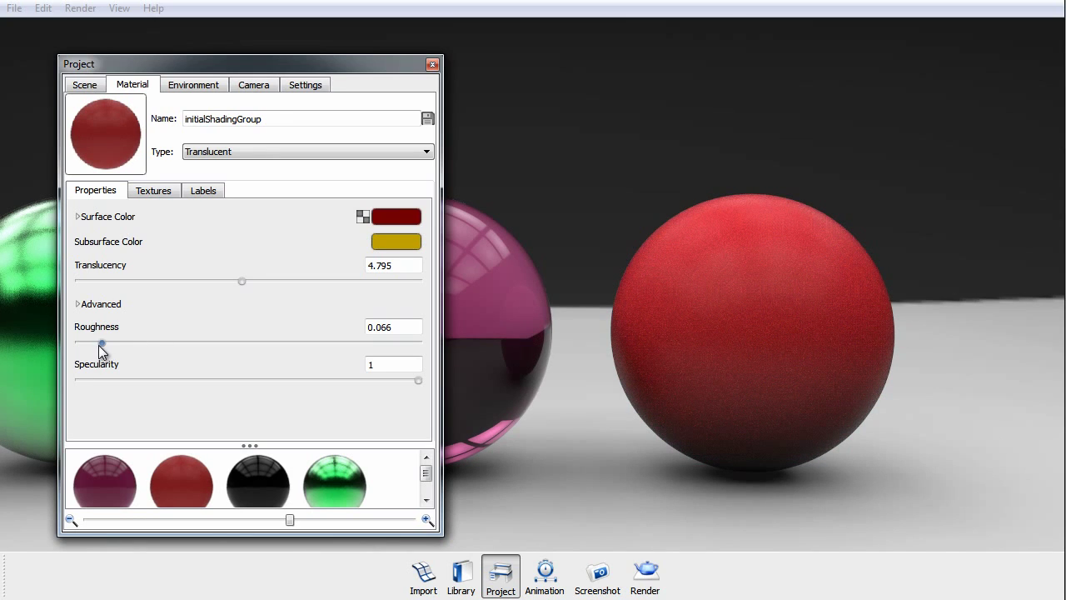
left_click_drag(99, 345, 79, 345)
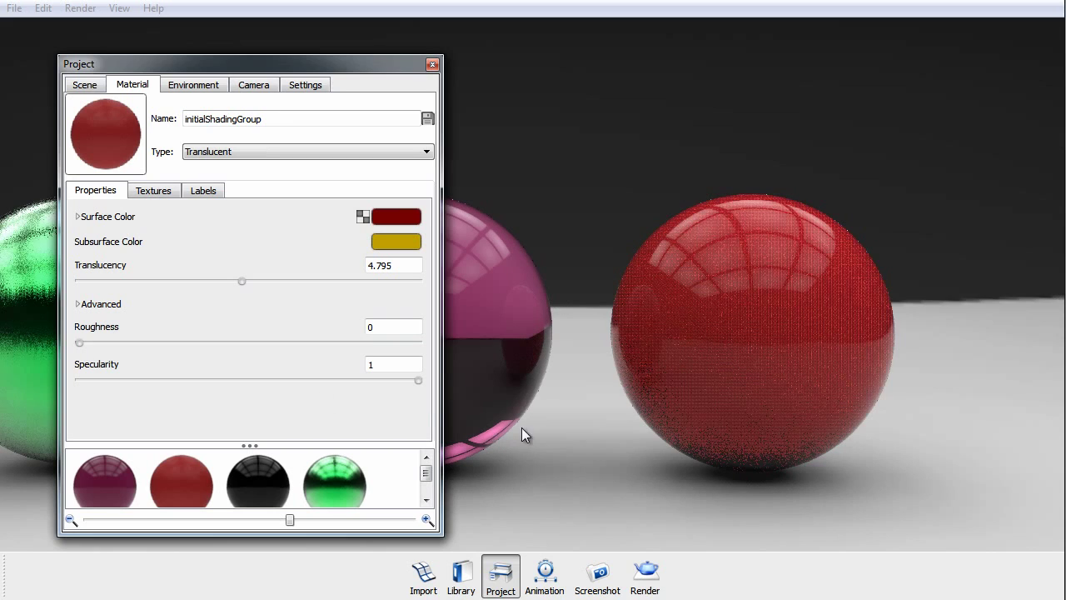
left_click_drag(417, 380, 79, 380)
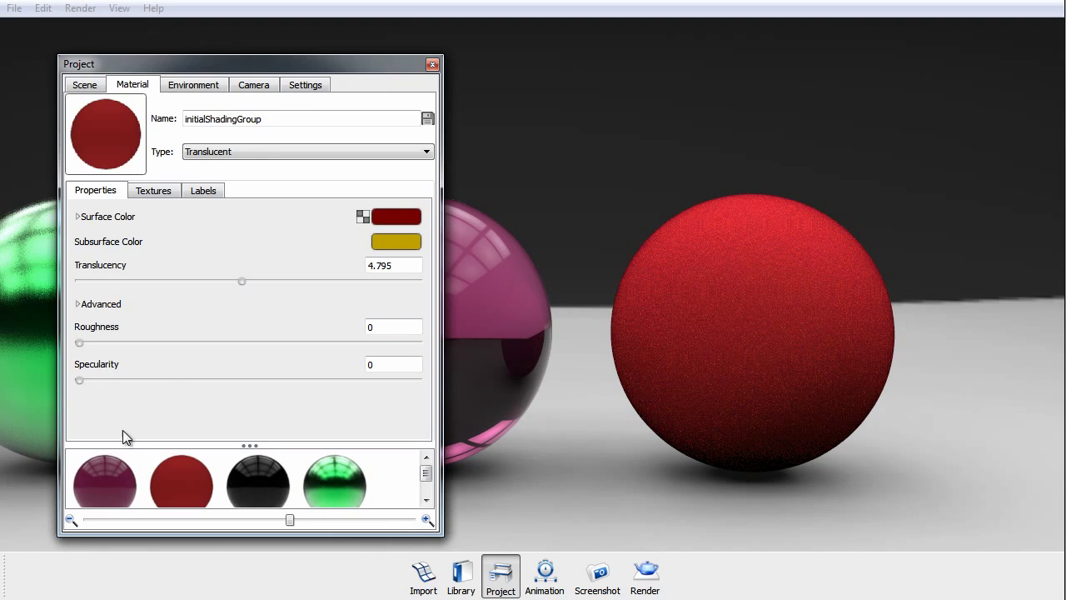
left_click_drag(79, 380, 539, 382)
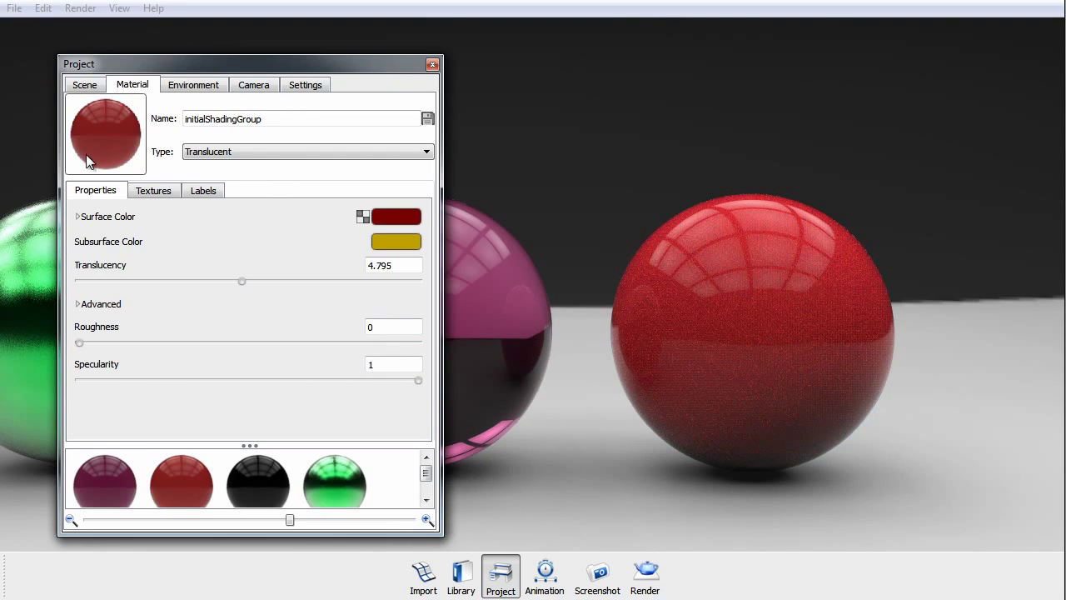
- Close the Project window and shift the view along the row of spheres
left_click(433, 64)
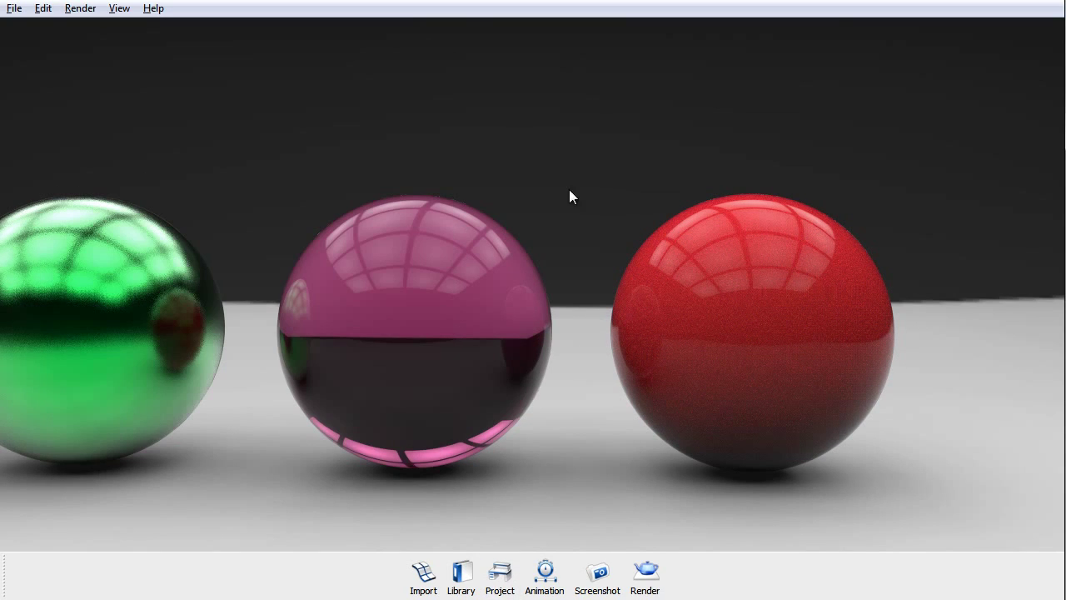
middle_click_drag(595, 174, 848, 168)
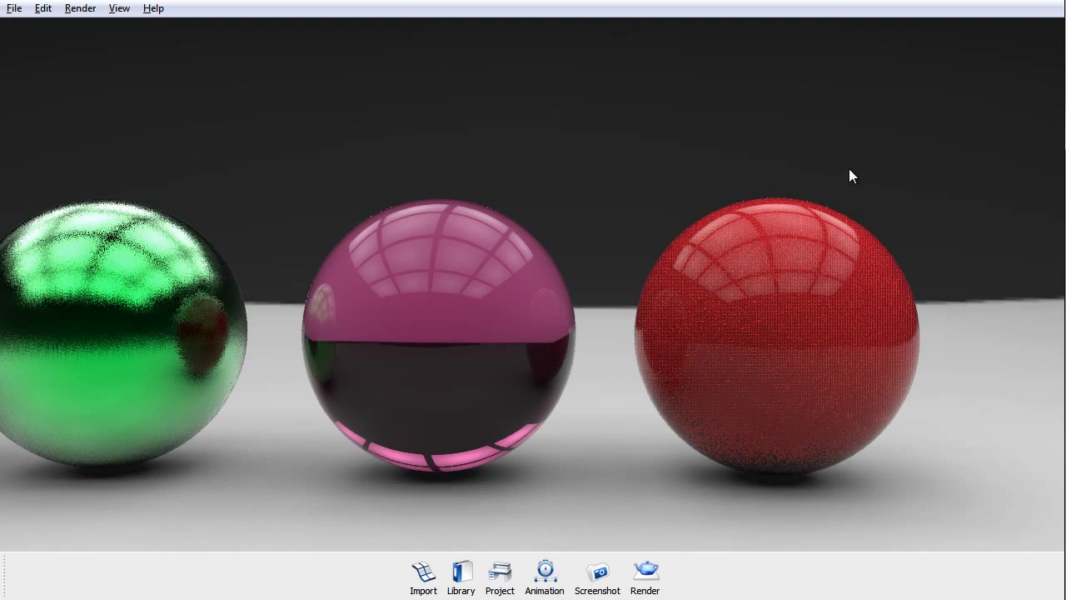
- Review the list of available material types in the red sphere's material settings, leave it as Translucent and close the Project window
double_click(845, 293)
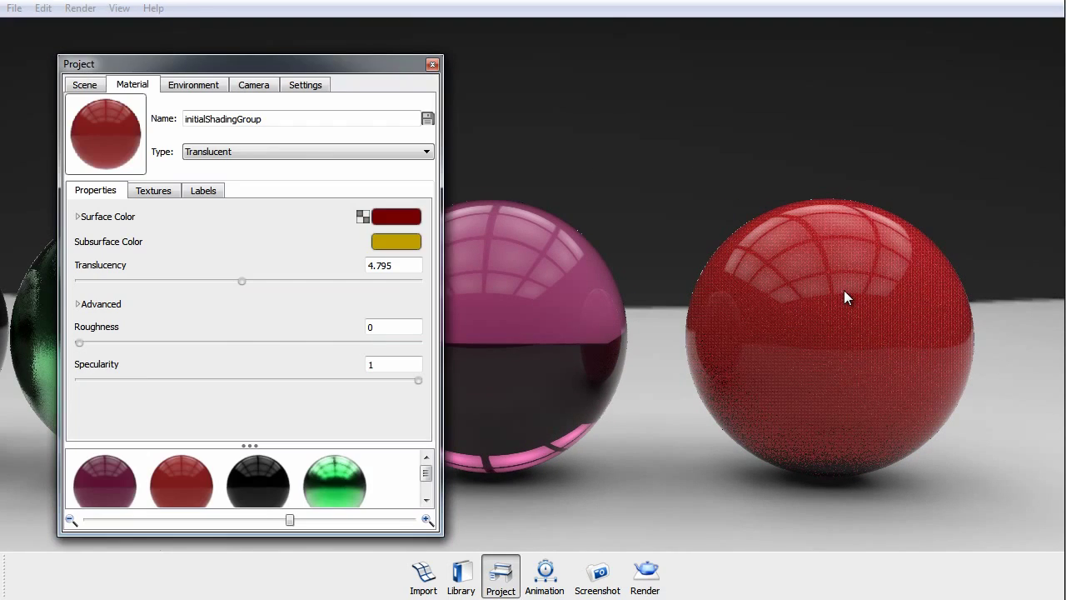
left_click(320, 151)
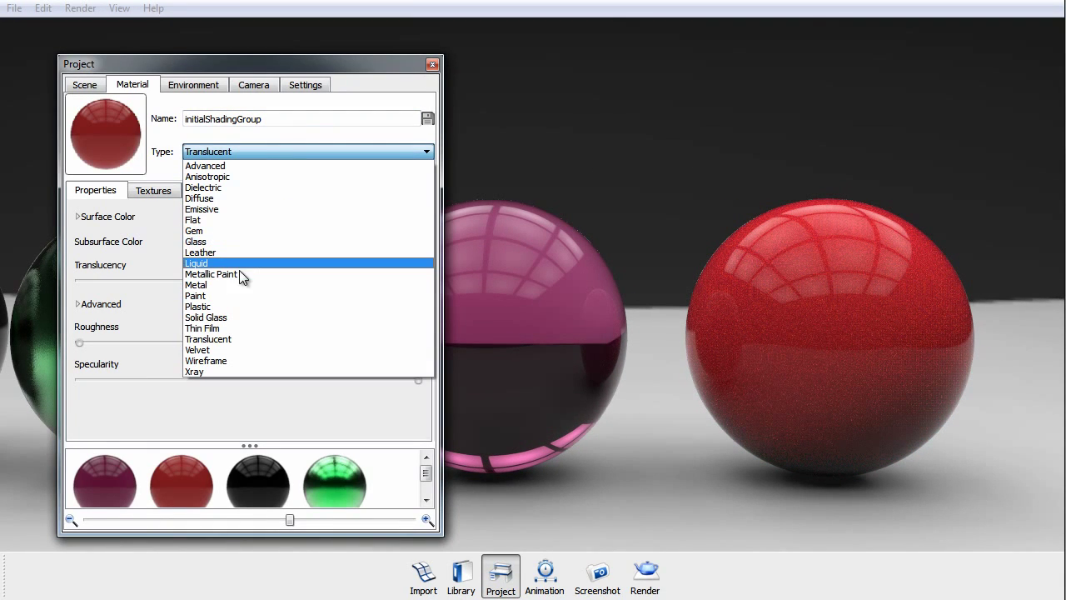
left_click(440, 419)
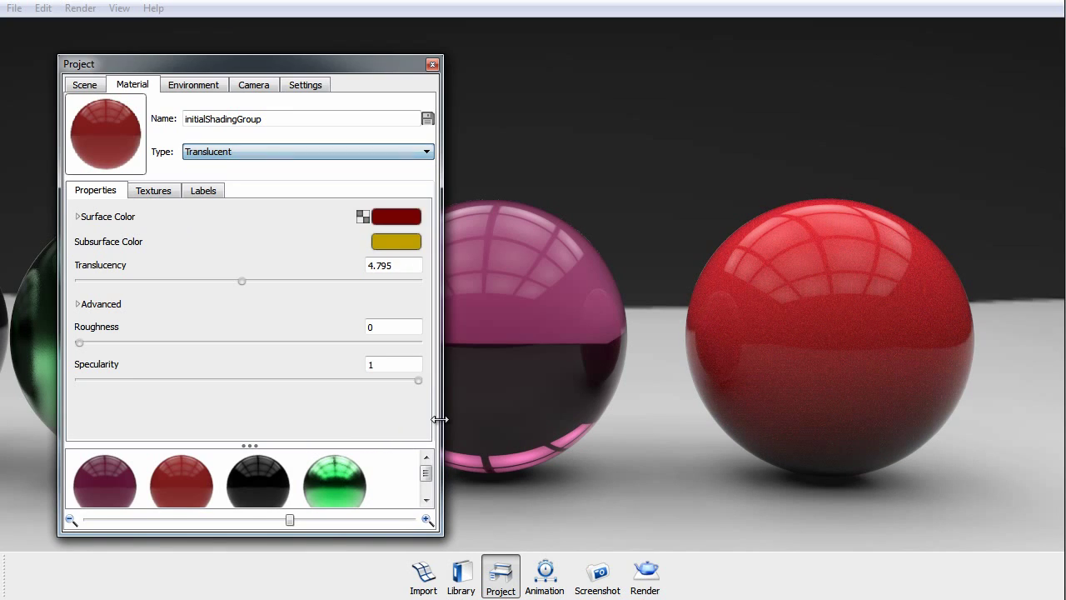
left_click(432, 65)
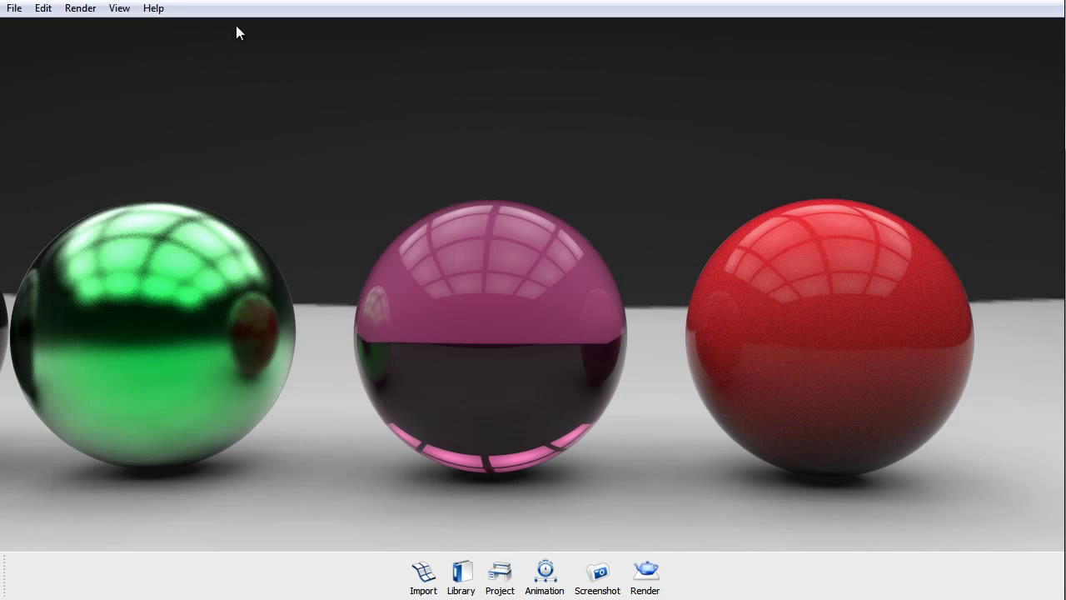
- Open the KeyShot user's manual, expand its "Material types and their settings" chapter and shorten the manual window to fit the screen
left_click(163, 9)
left_click(202, 51)
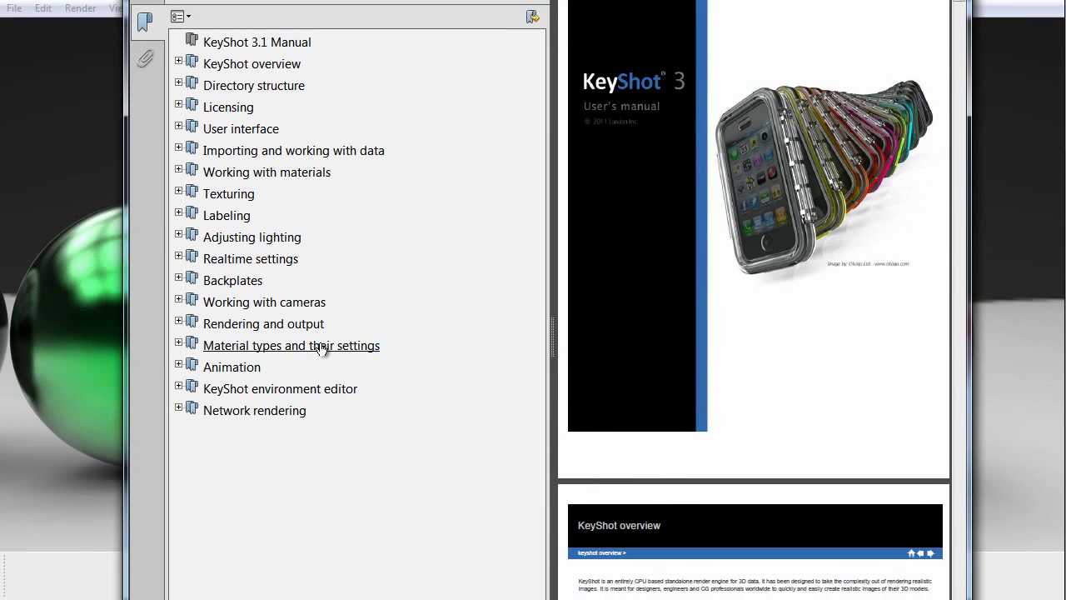
left_click(321, 347)
left_click(178, 342)
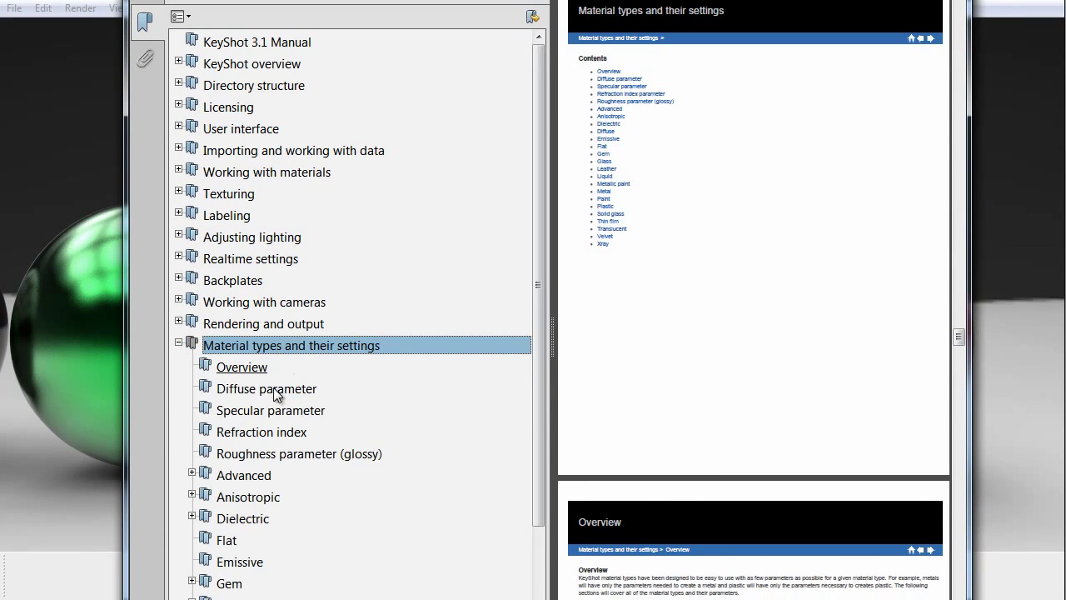
left_click_drag(341, 597, 345, 511)
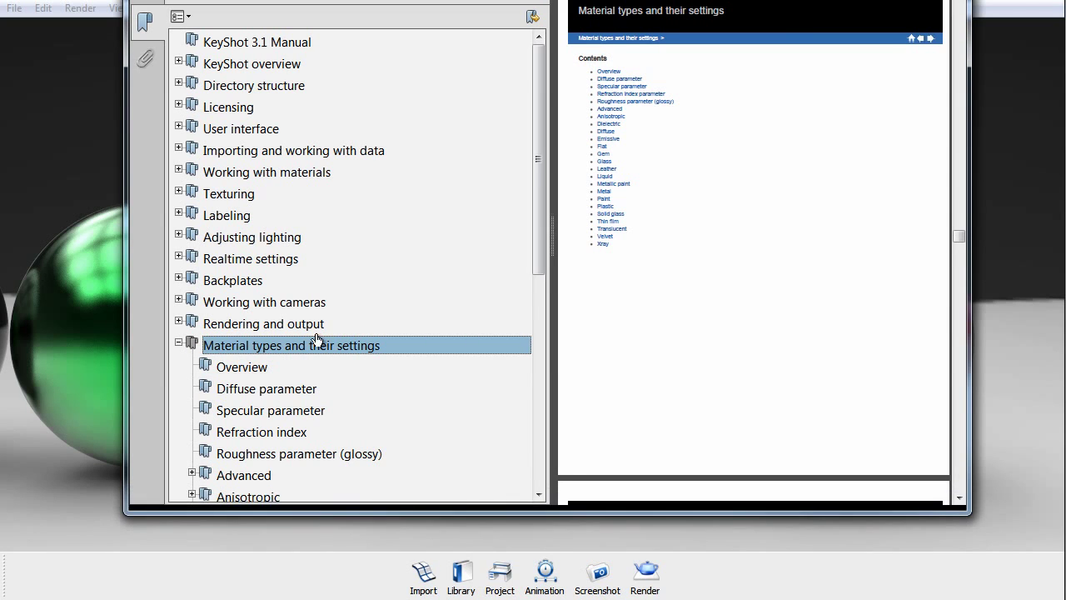
scroll(316, 337, "down", 1)
scroll(310, 348, "down", 1)
scroll(249, 367, "down", 1)
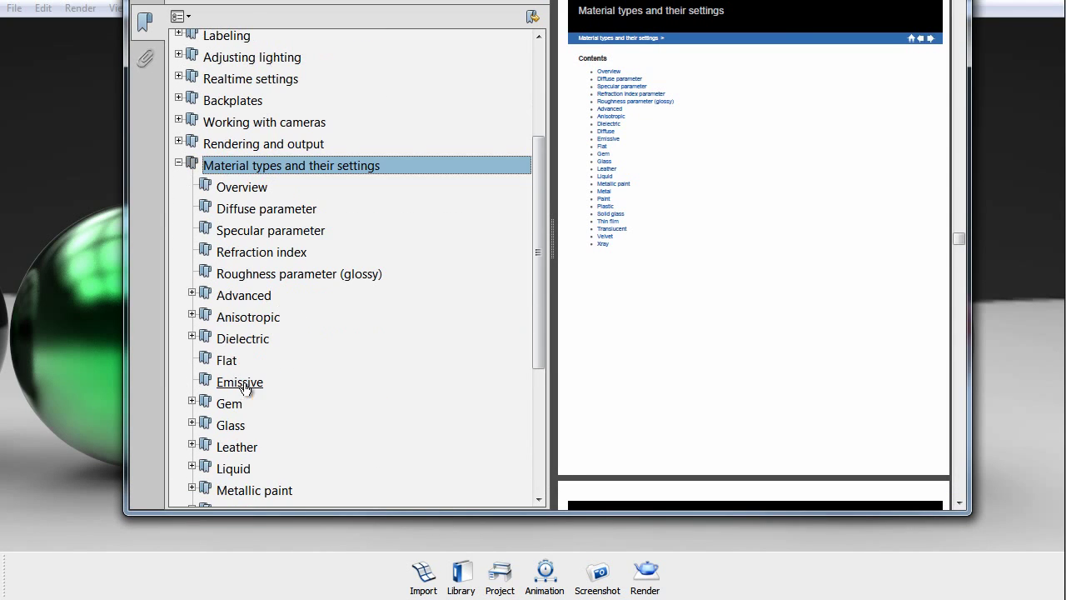
- Read the manual's Dielectric page, including its transmission and refractive index settings
left_click(254, 338)
scroll(260, 363, "down", 1)
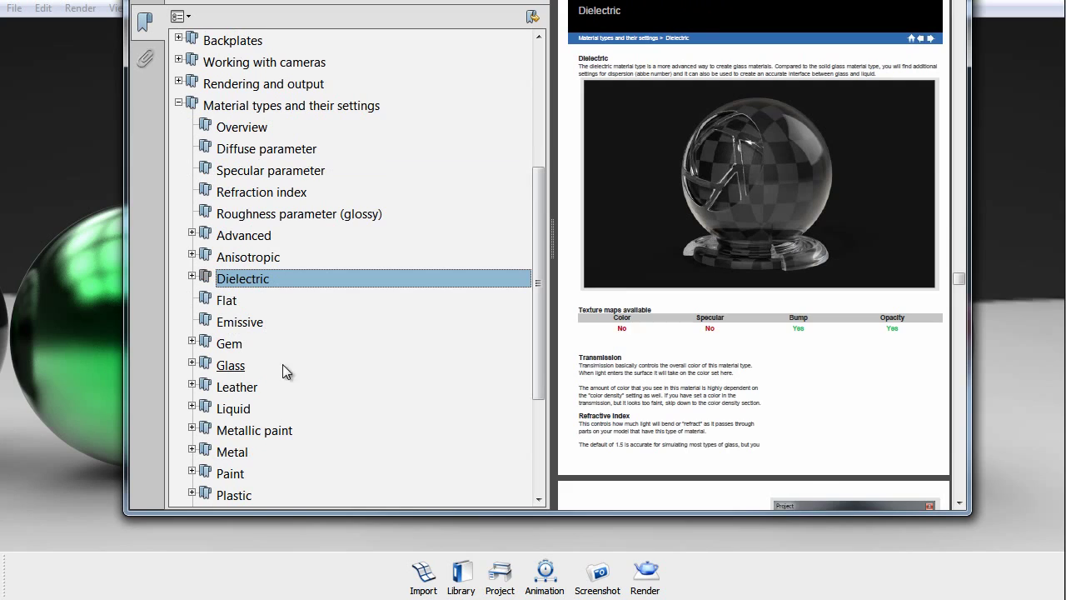
scroll(757, 419, "down", 2)
scroll(757, 419, "down", 10)
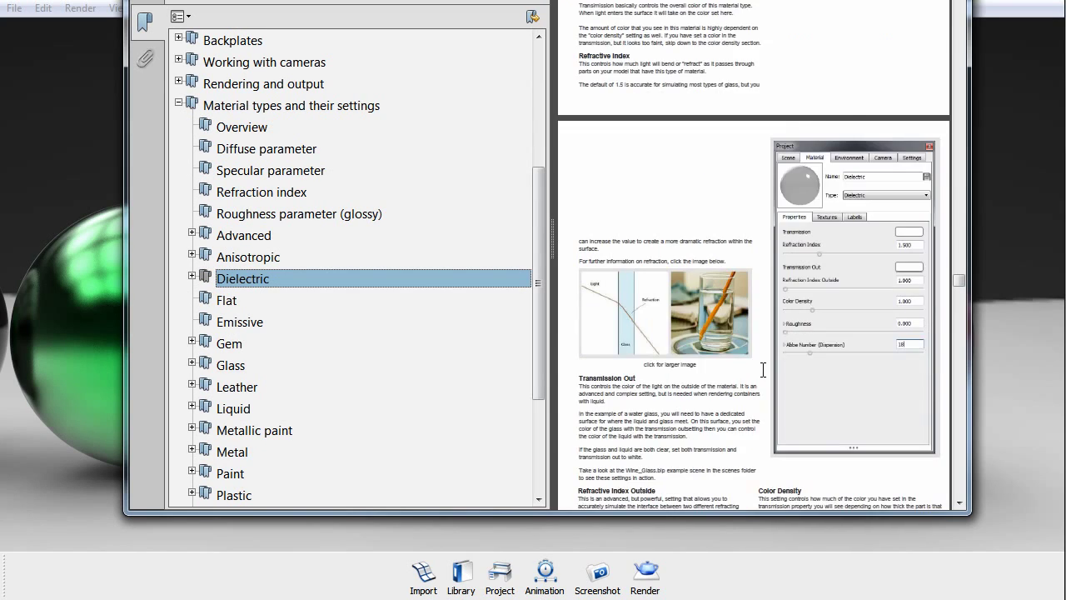
- Look over the manual's Glass page, then close the manual
left_click(238, 343)
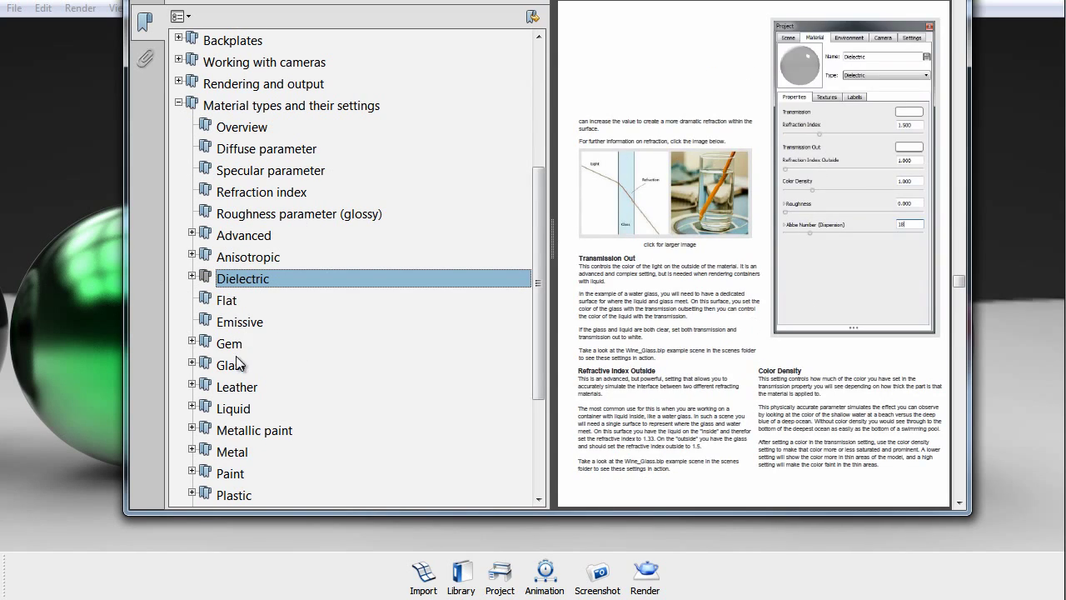
left_click(230, 364)
scroll(866, 225, "down", 2)
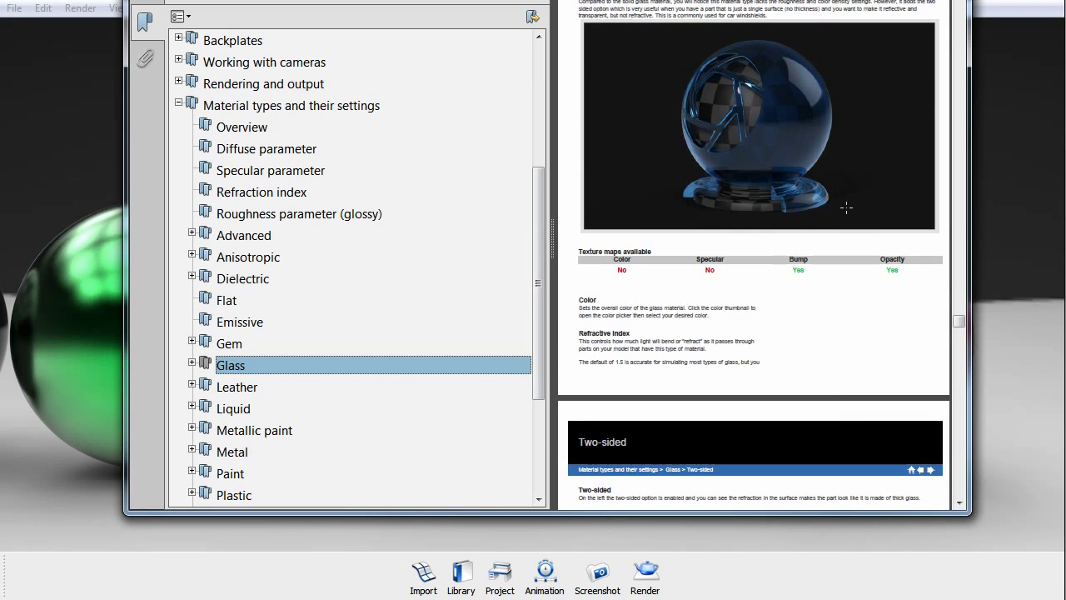
left_click_drag(783, 0, 788, 59)
left_click(949, 64)
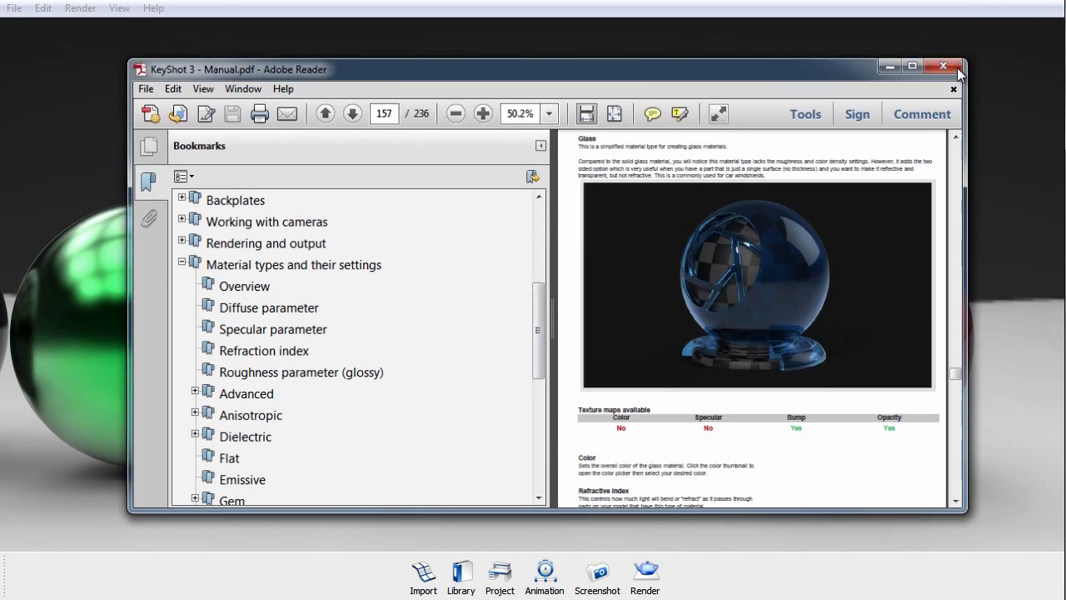